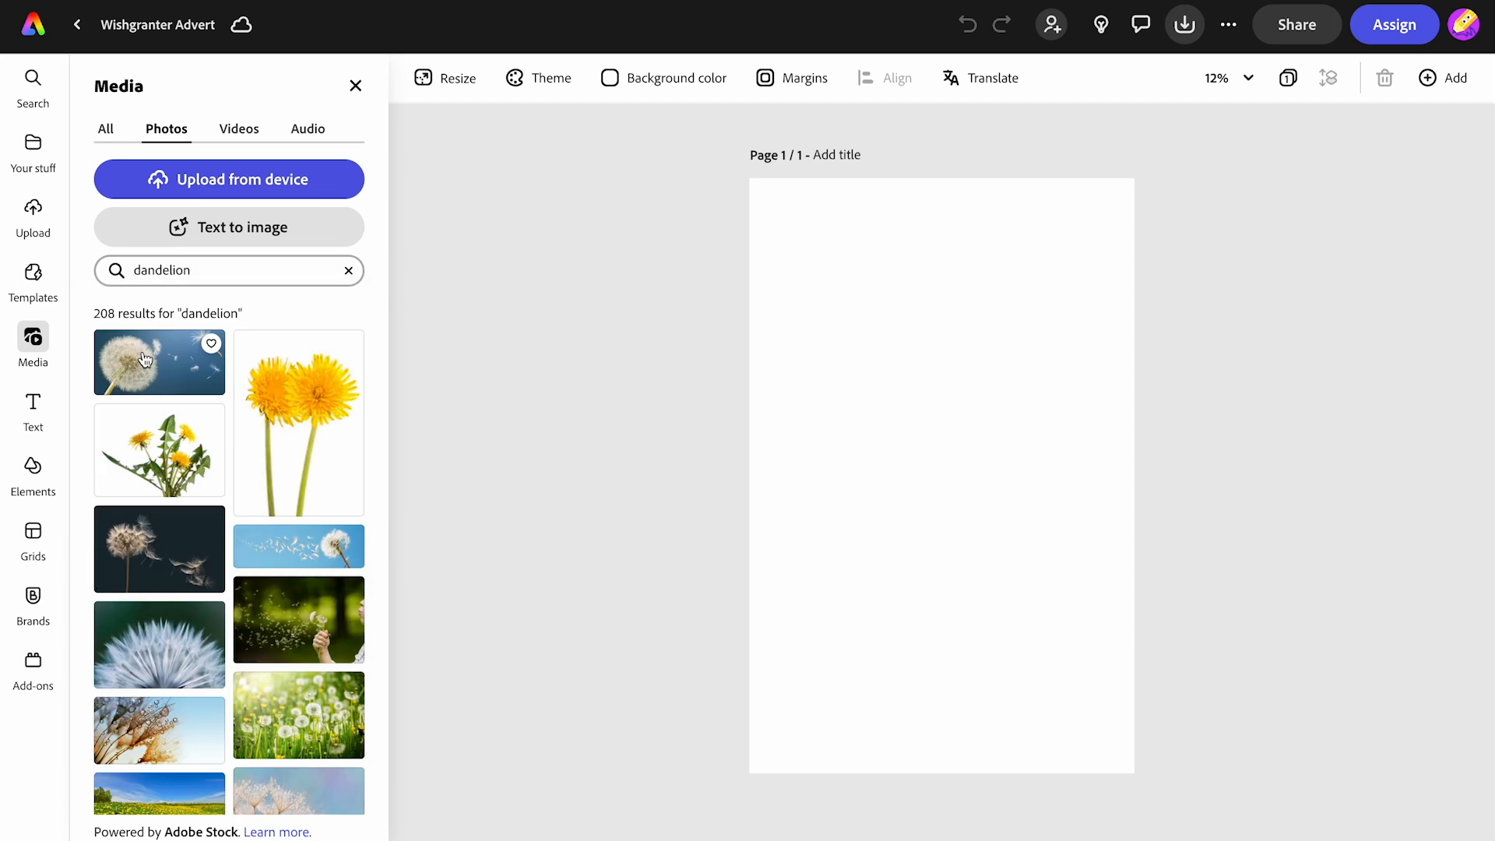
- Browse the dandelion photo results and add the photo of two dandelions against a pink sky to the page
{"action": "scroll", "coordinate": [171, 687], "scroll_direction": "down", "scroll_amount": 3}
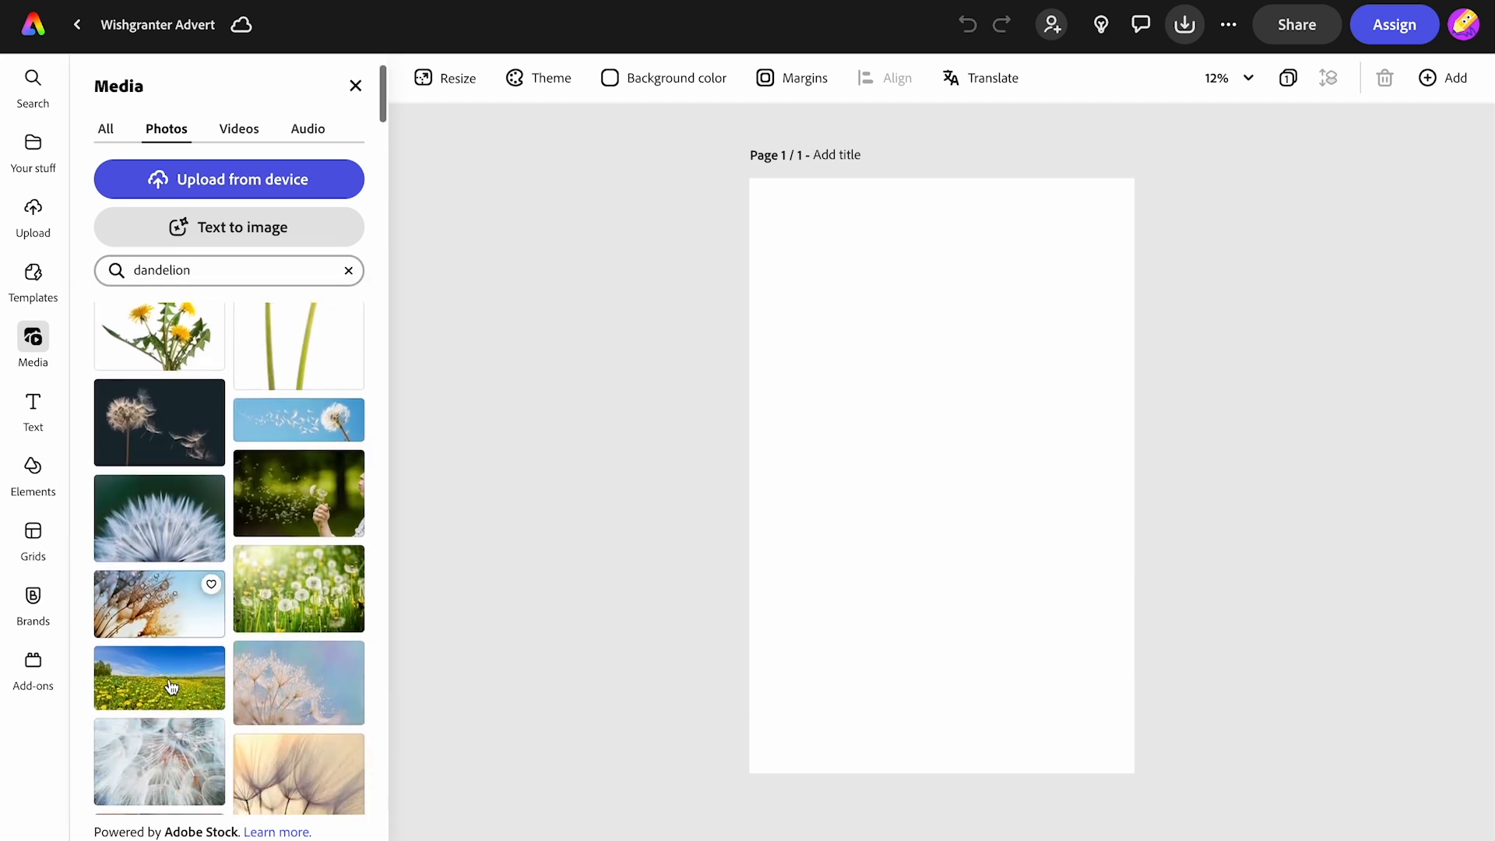
{"action": "scroll", "coordinate": [171, 686], "scroll_direction": "down", "scroll_amount": 10}
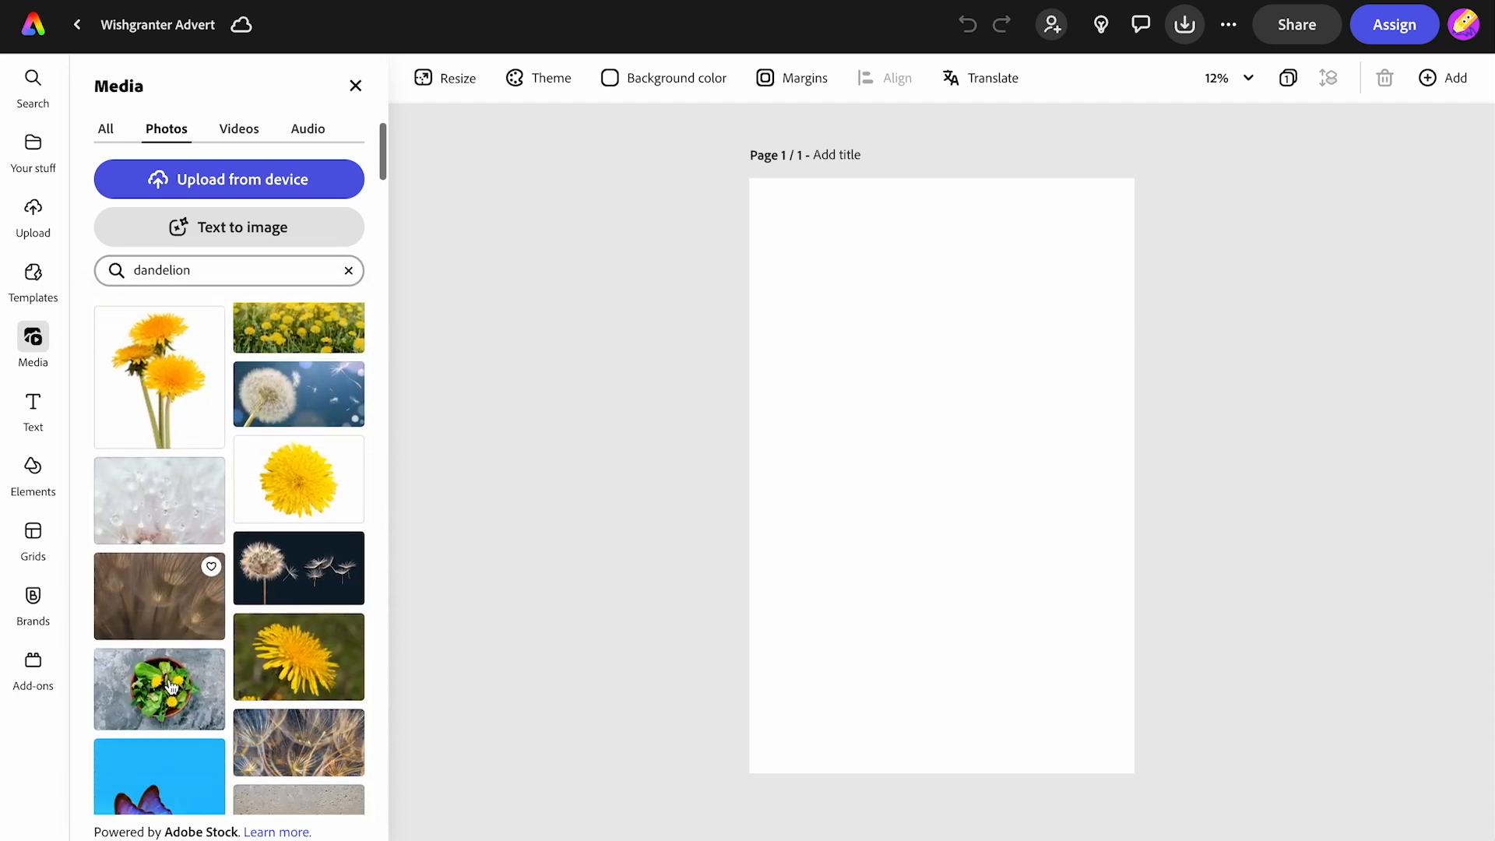
{"action": "scroll", "coordinate": [171, 686], "scroll_direction": "down", "scroll_amount": 10}
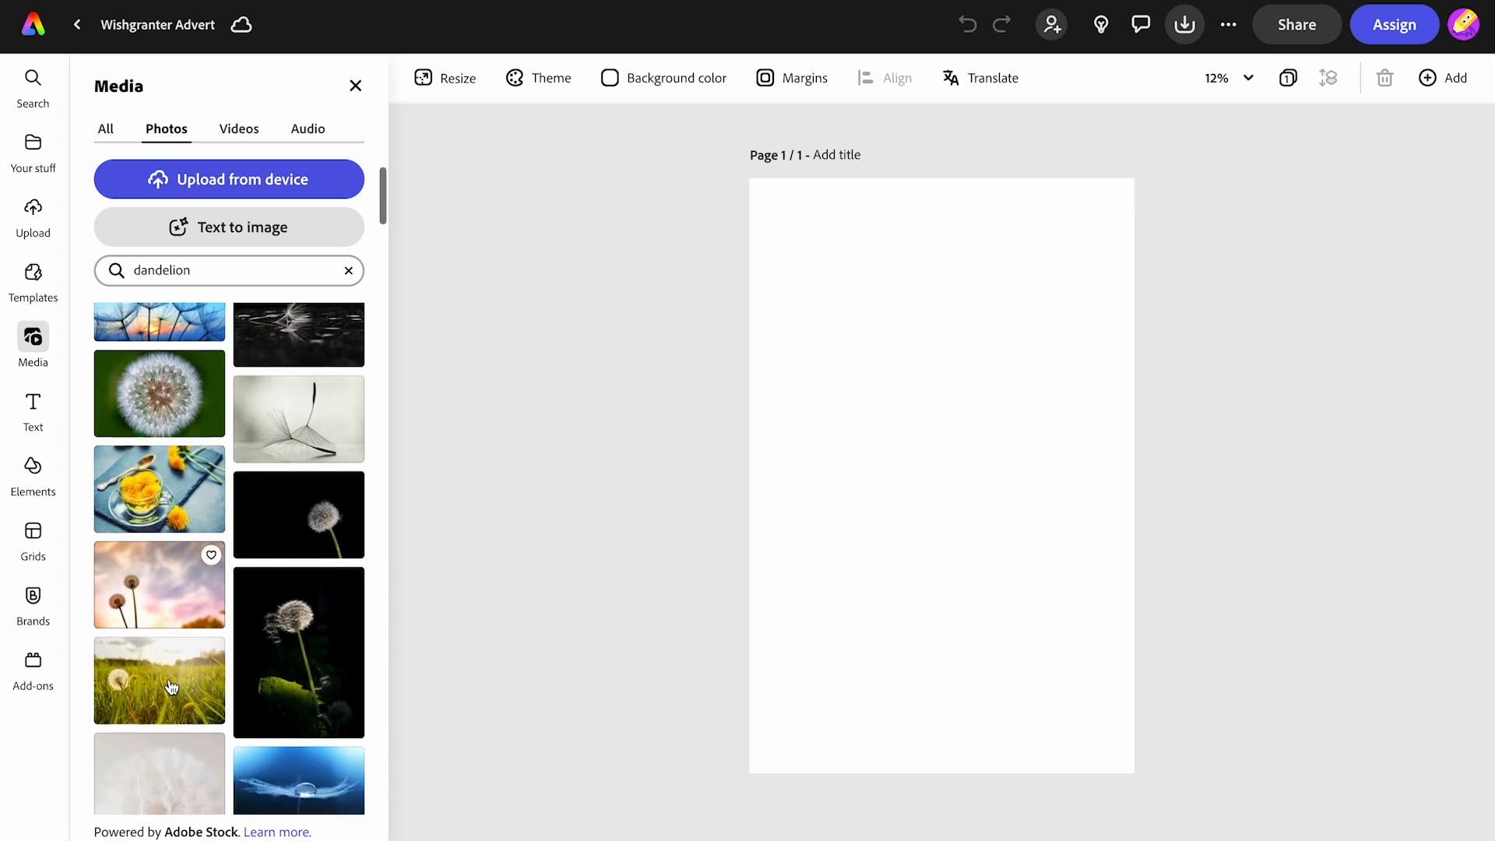
{"action": "scroll", "coordinate": [171, 687], "scroll_direction": "down", "scroll_amount": 1}
{"action": "left_click", "coordinate": [160, 467]}
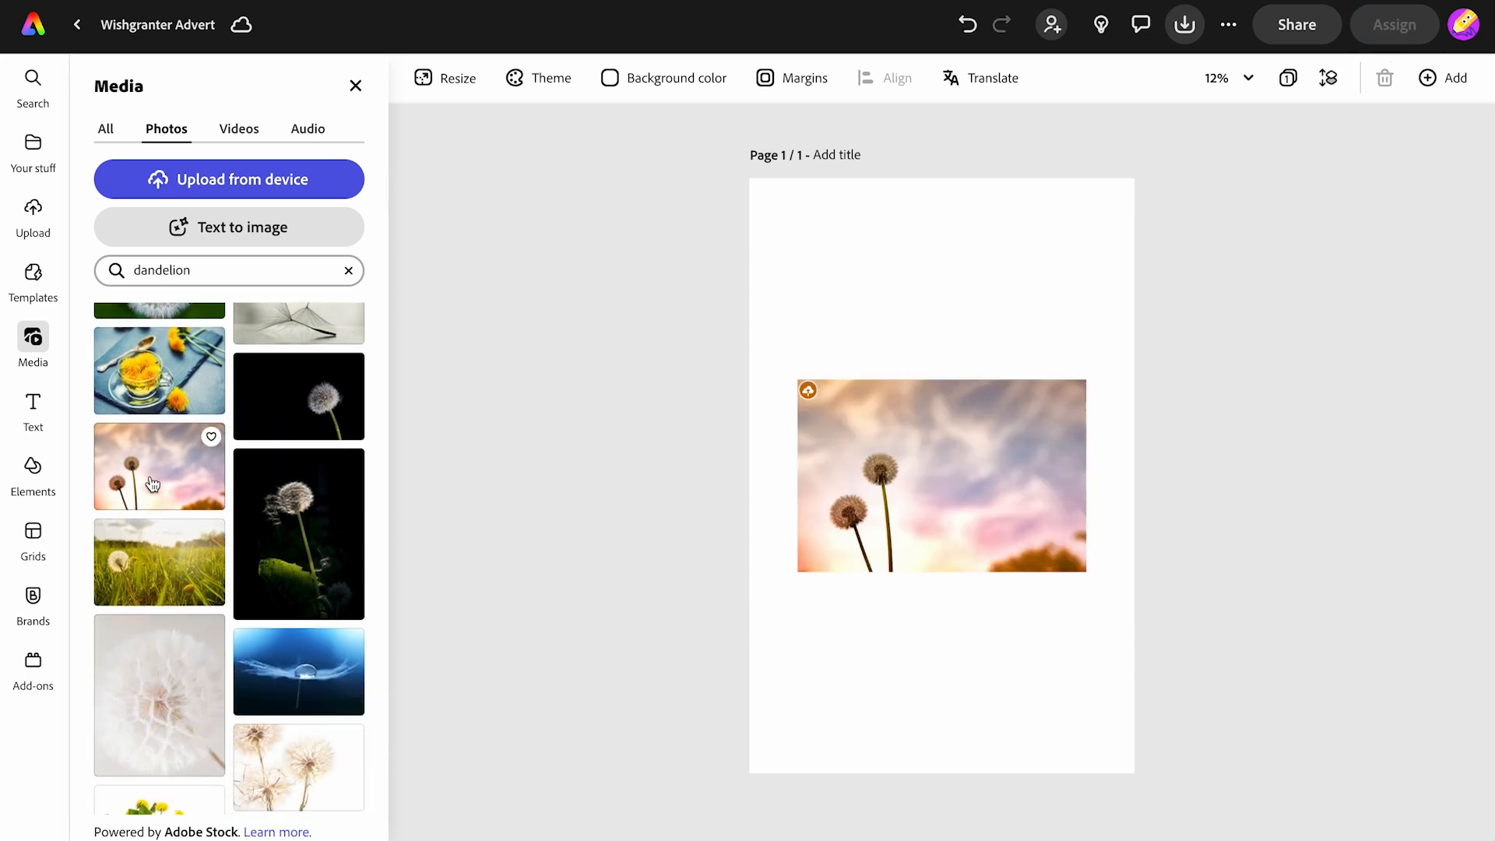
- Enlarge the dandelion photo well beyond the page so the flower heads fill the page height
{"action": "left_click", "coordinate": [965, 512]}
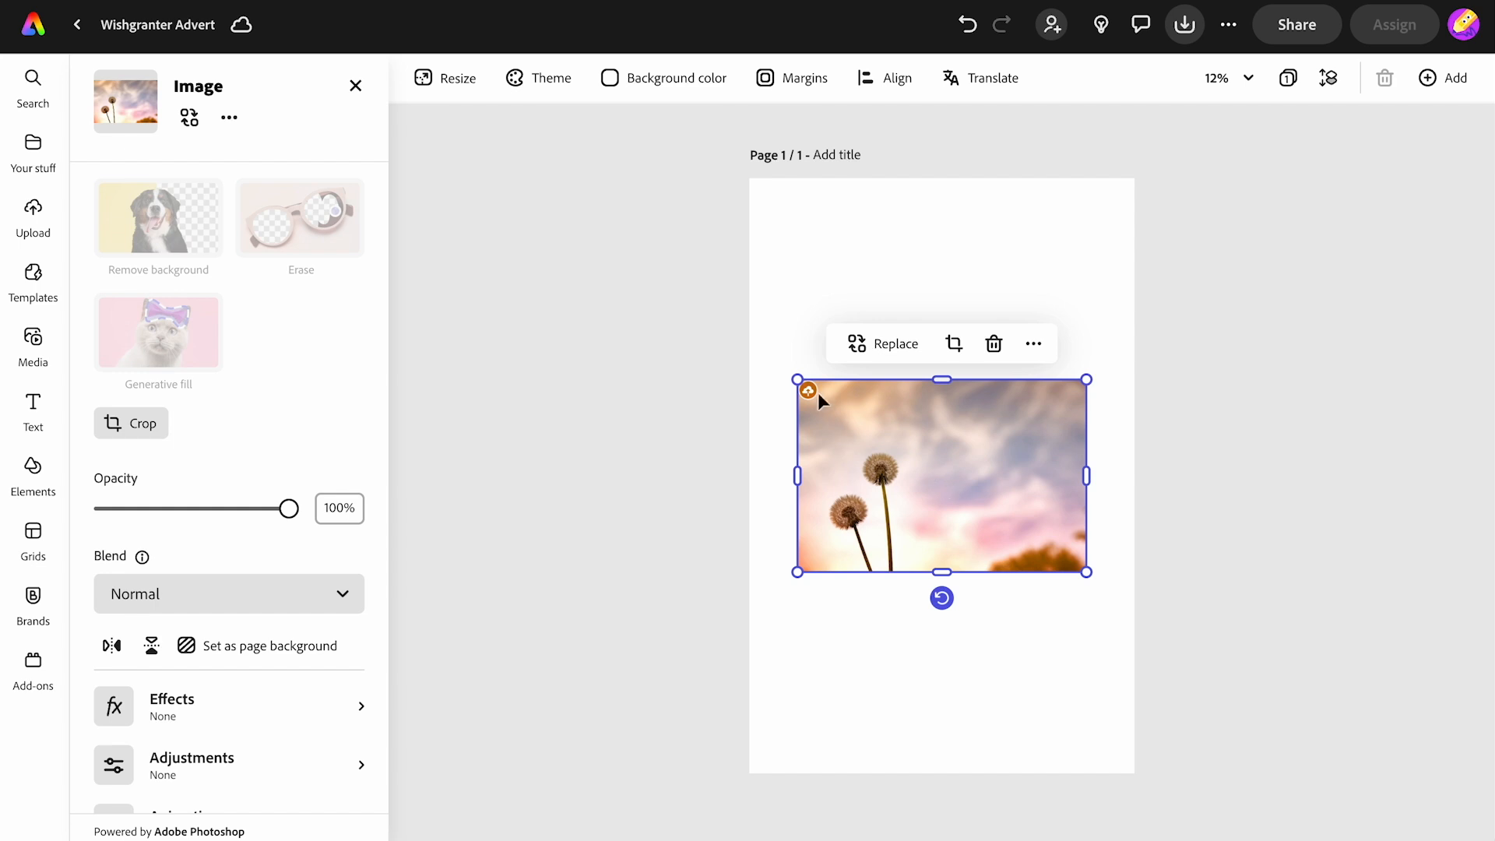
{"action": "left_click_drag", "start_coordinate": [791, 372], "coordinate": [615, 190]}
{"action": "left_click_drag", "start_coordinate": [827, 391], "coordinate": [947, 348]}
{"action": "left_click_drag", "start_coordinate": [1188, 503], "coordinate": [1491, 724]}
{"action": "left_click_drag", "start_coordinate": [1355, 679], "coordinate": [1207, 716]}
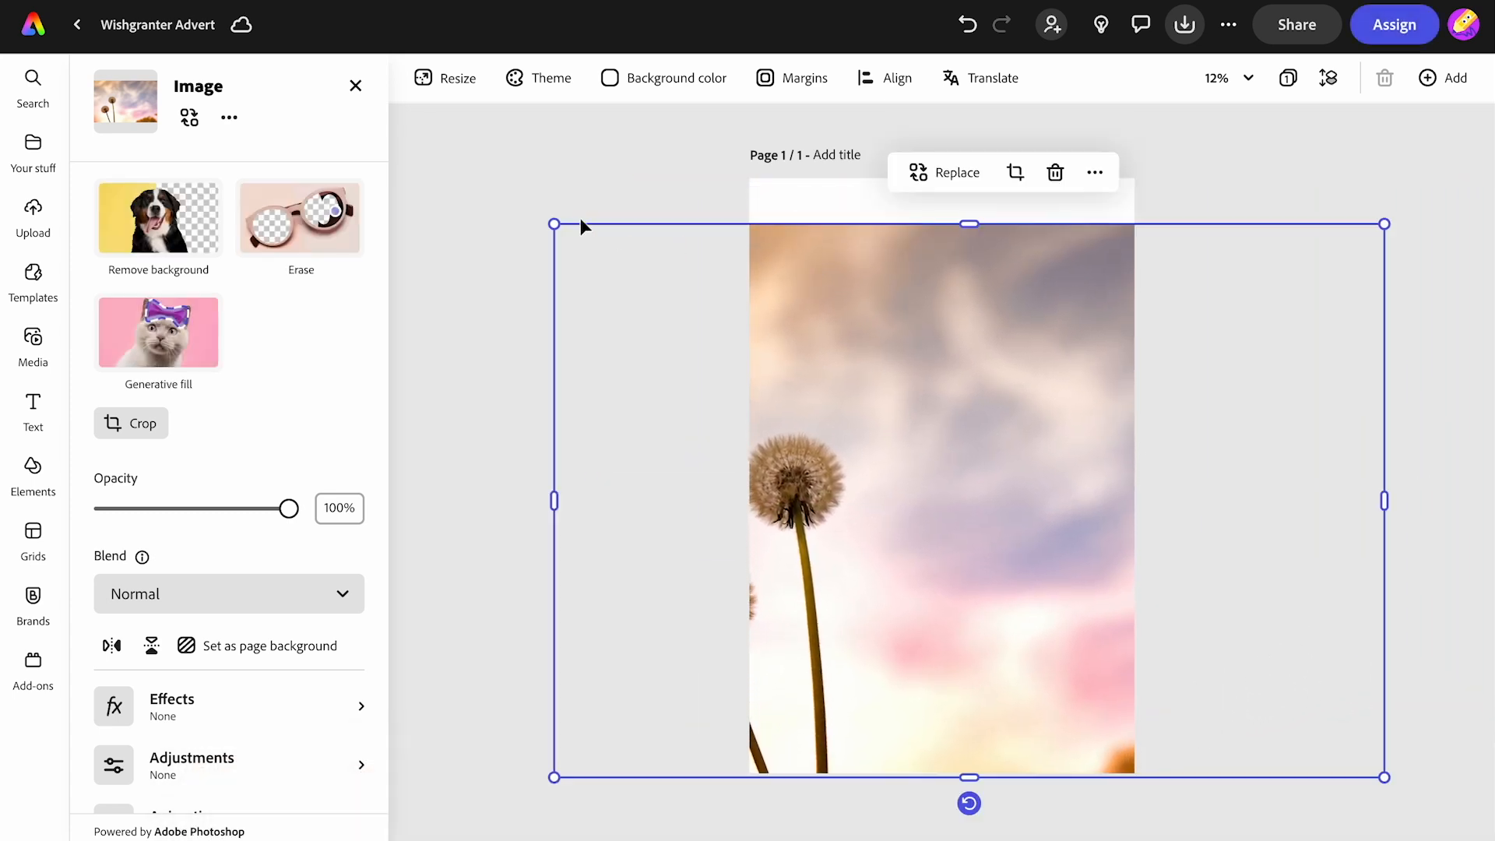
- Scale the photo up to the page's top edge and narrow it to cover roughly the left half of the page
{"action": "left_click_drag", "start_coordinate": [551, 225], "coordinate": [497, 159]}
{"action": "left_click_drag", "start_coordinate": [875, 355], "coordinate": [967, 348]}
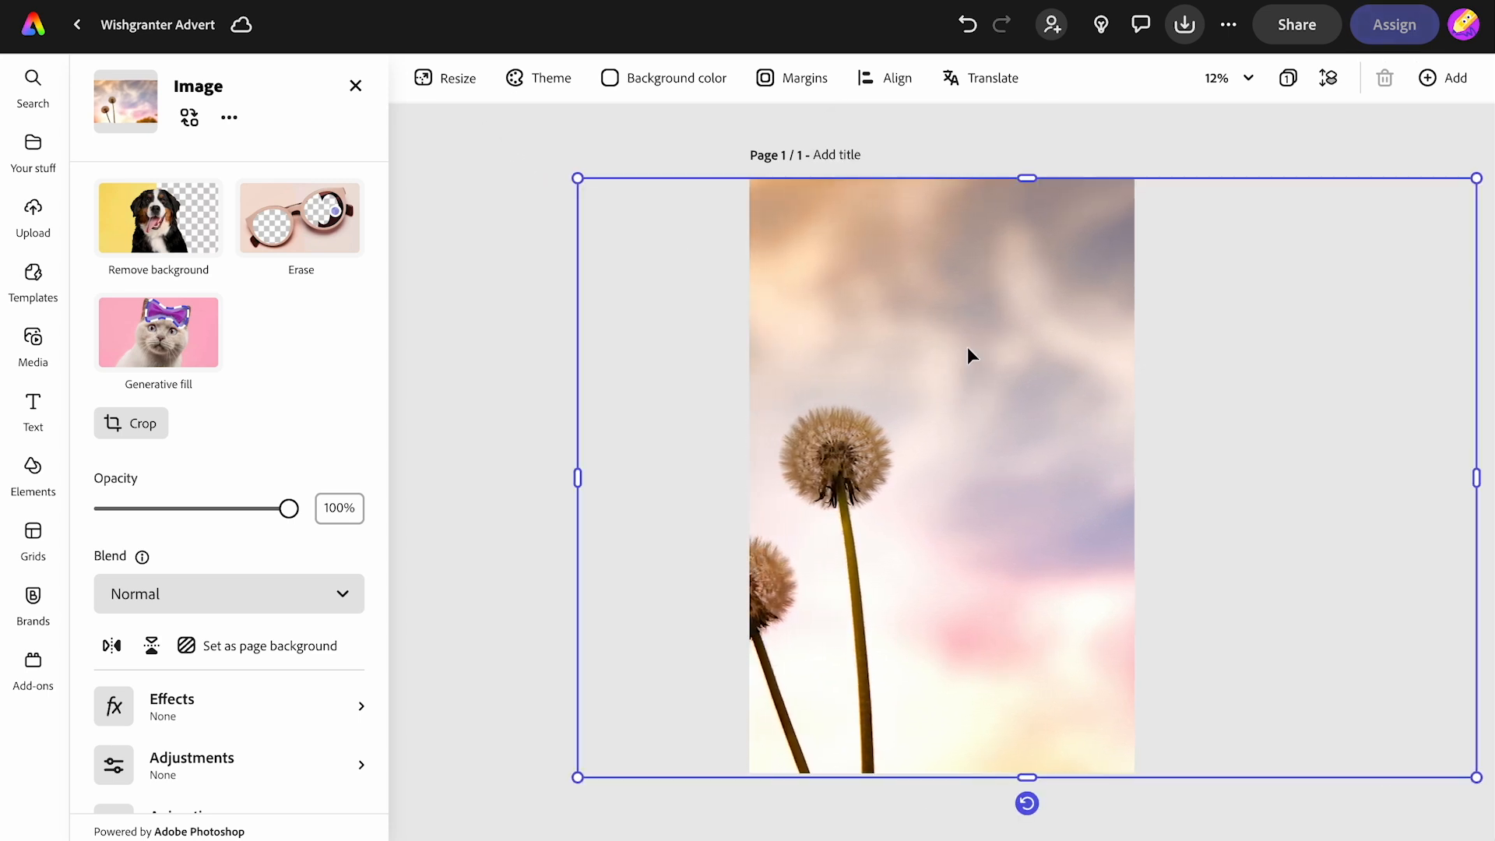
{"action": "left_click_drag", "start_coordinate": [1476, 480], "coordinate": [931, 498]}
- Apply the last duotone effect, a pink and cream tone, to the photo
{"action": "left_click", "coordinate": [223, 722]}
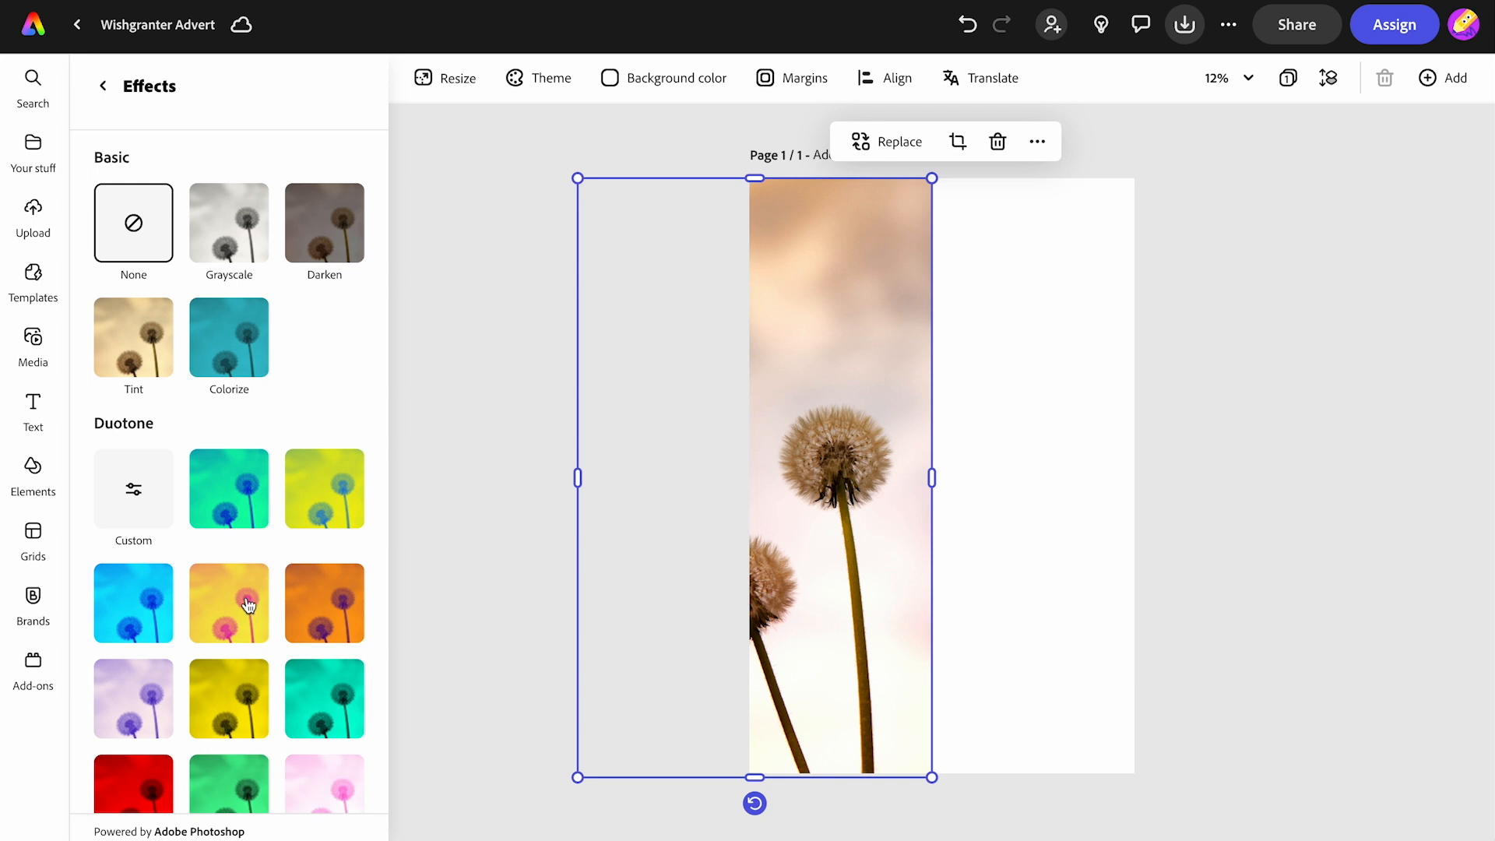
{"action": "scroll", "coordinate": [224, 694], "scroll_direction": "down", "scroll_amount": 3}
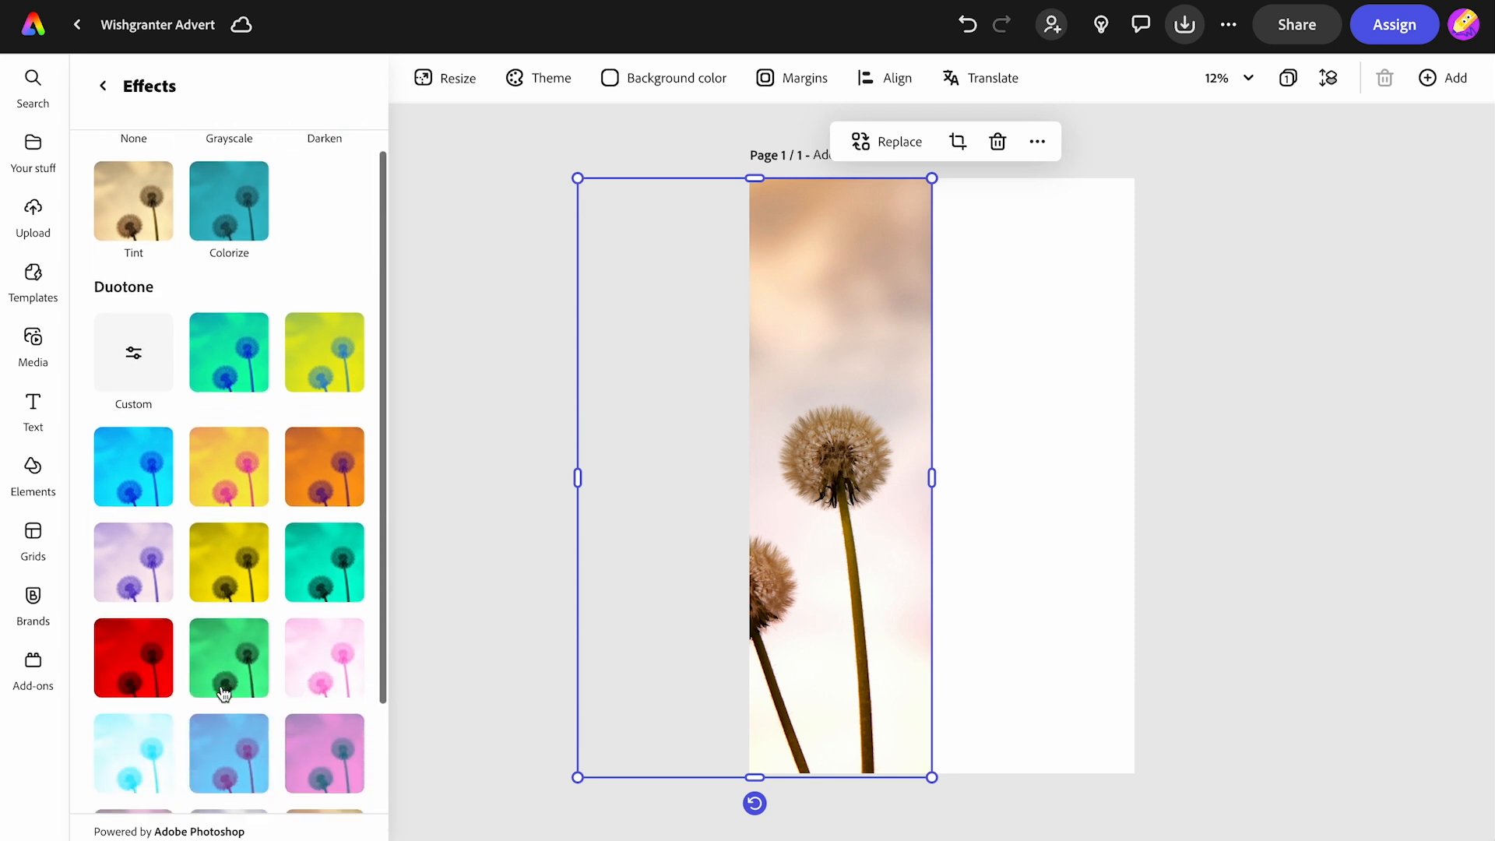
{"action": "scroll", "coordinate": [210, 703], "scroll_direction": "down", "scroll_amount": 2}
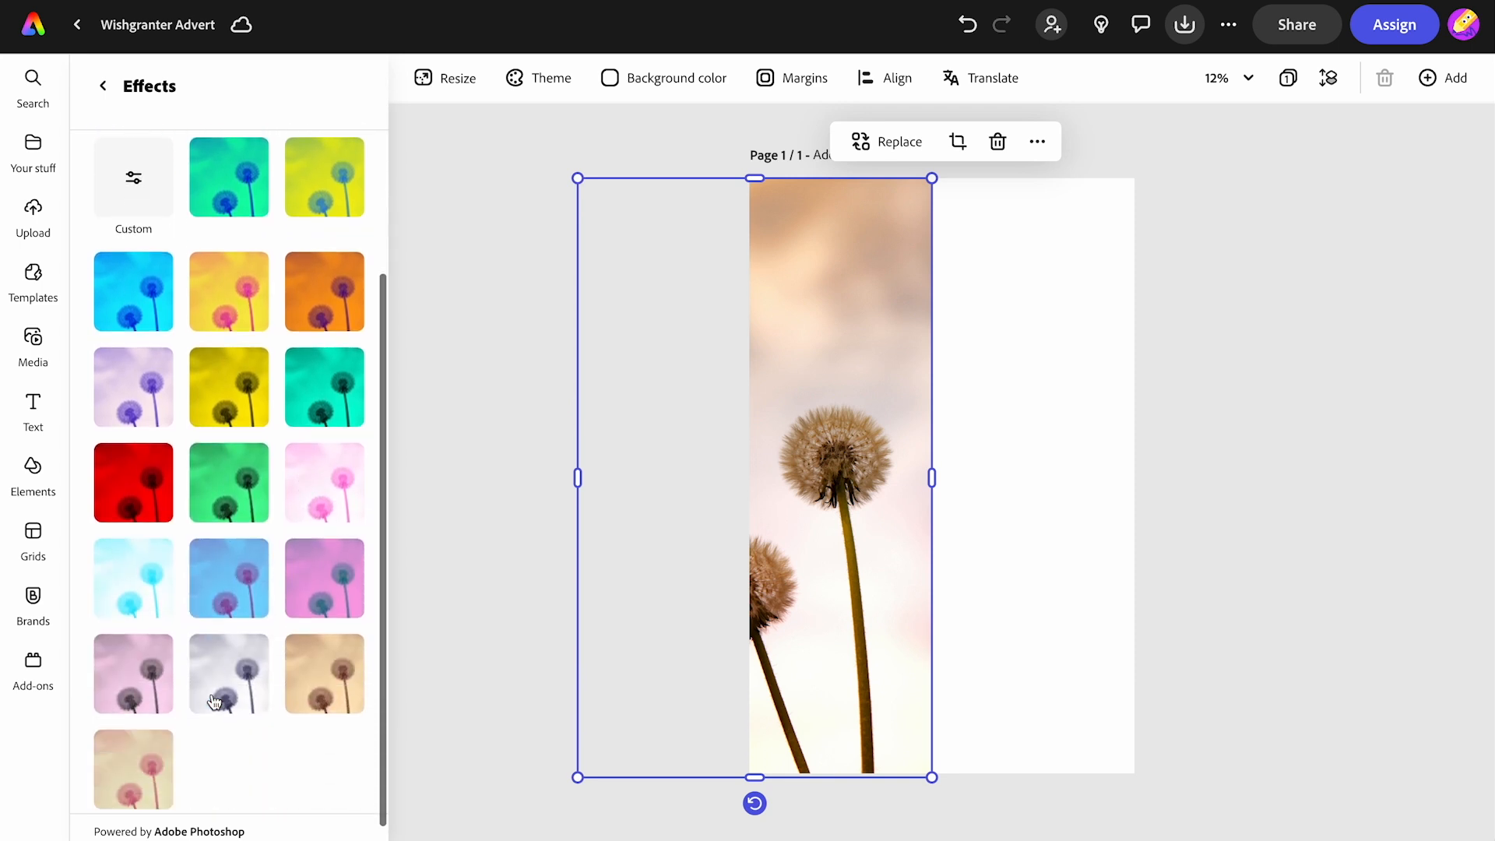
{"action": "left_click", "coordinate": [134, 769]}
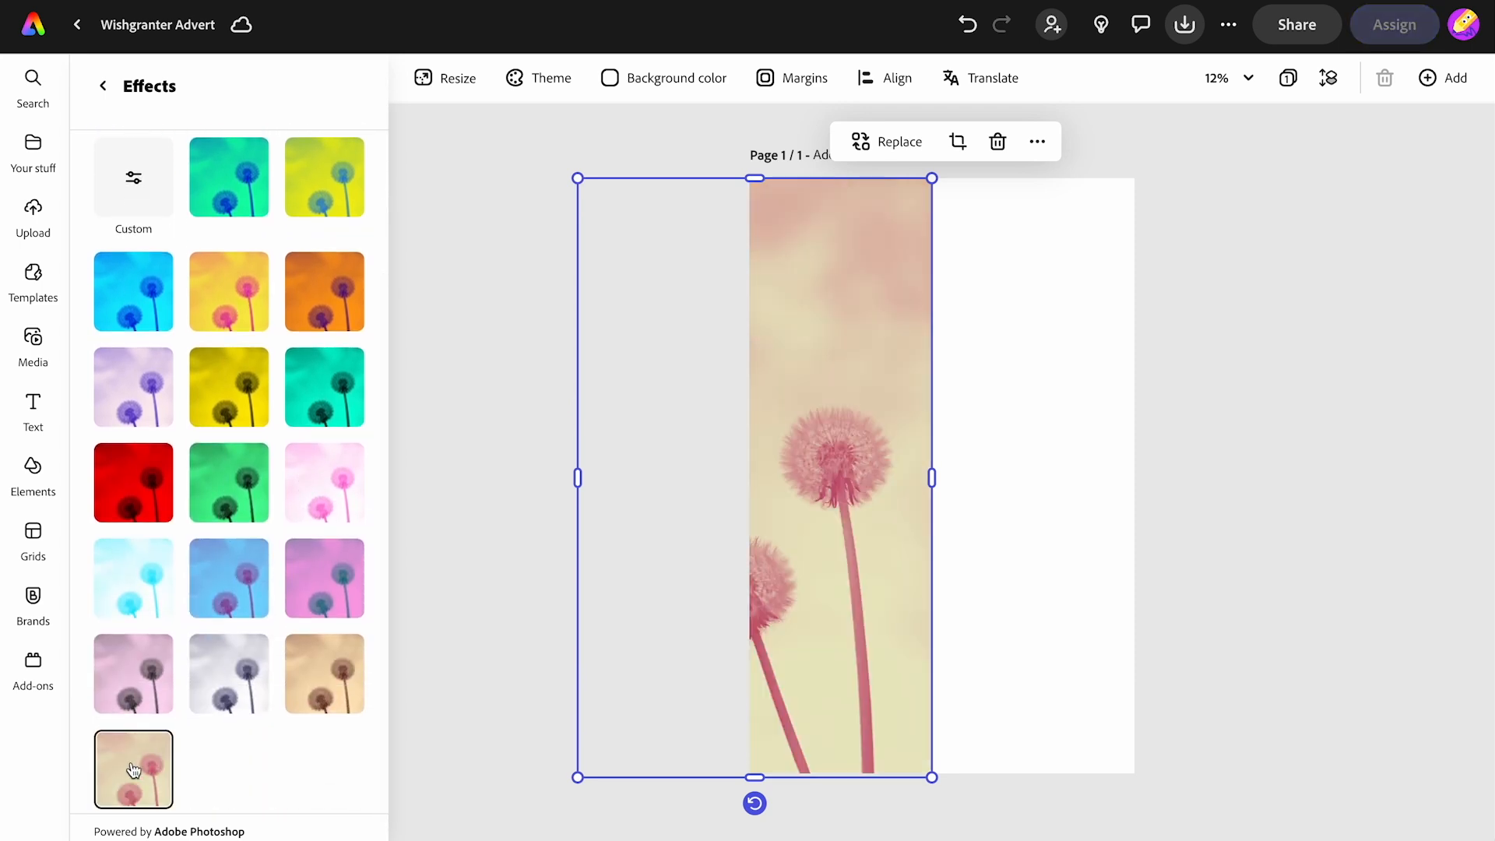
{"action": "left_click", "coordinate": [482, 393]}
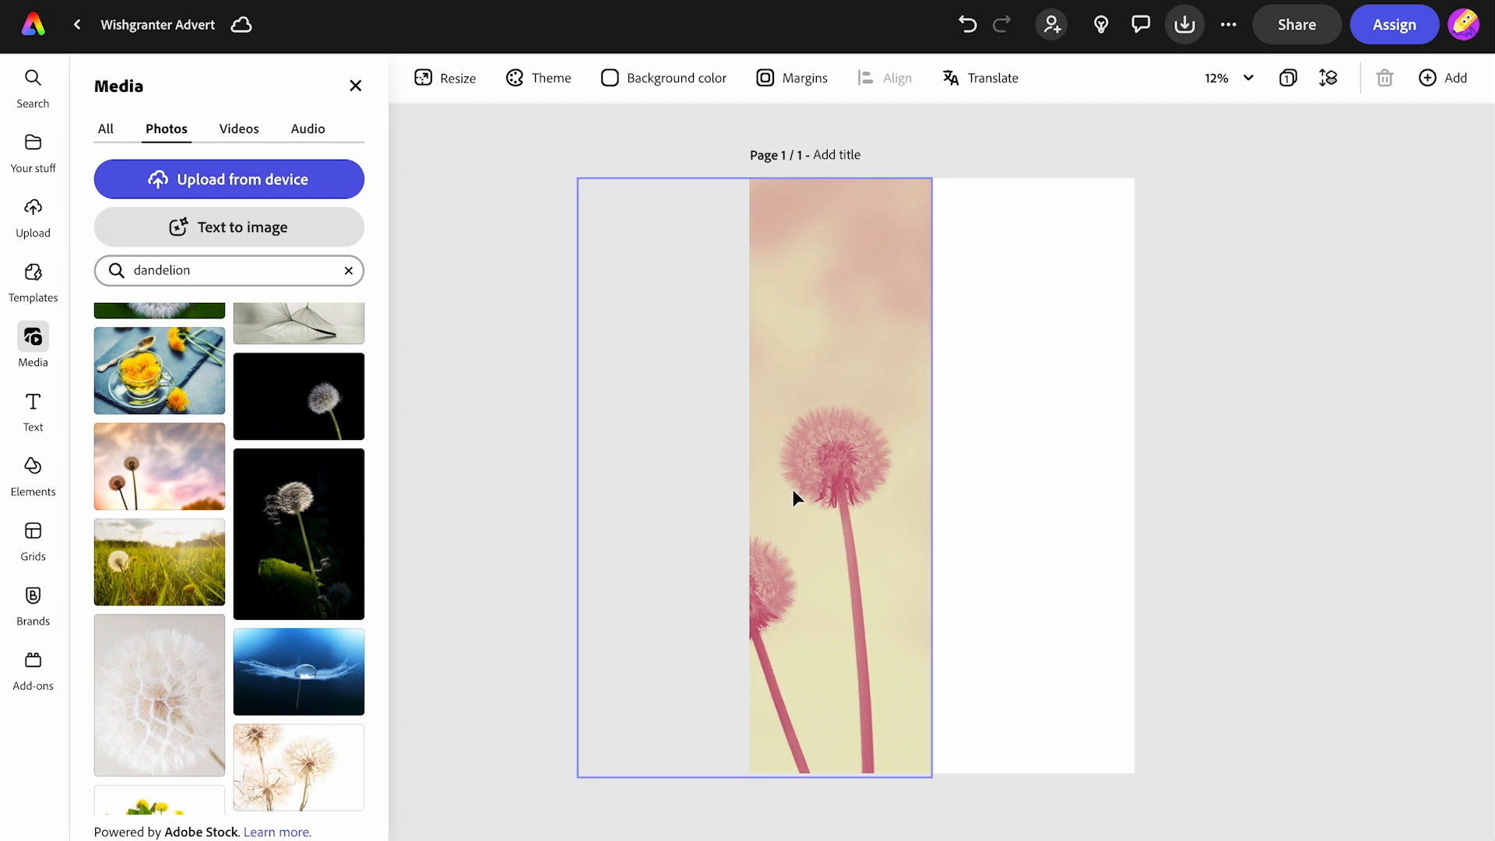
- Add a new text box and replace its text with WISHGRANTER STUDIOS
{"action": "left_click", "coordinate": [32, 409]}
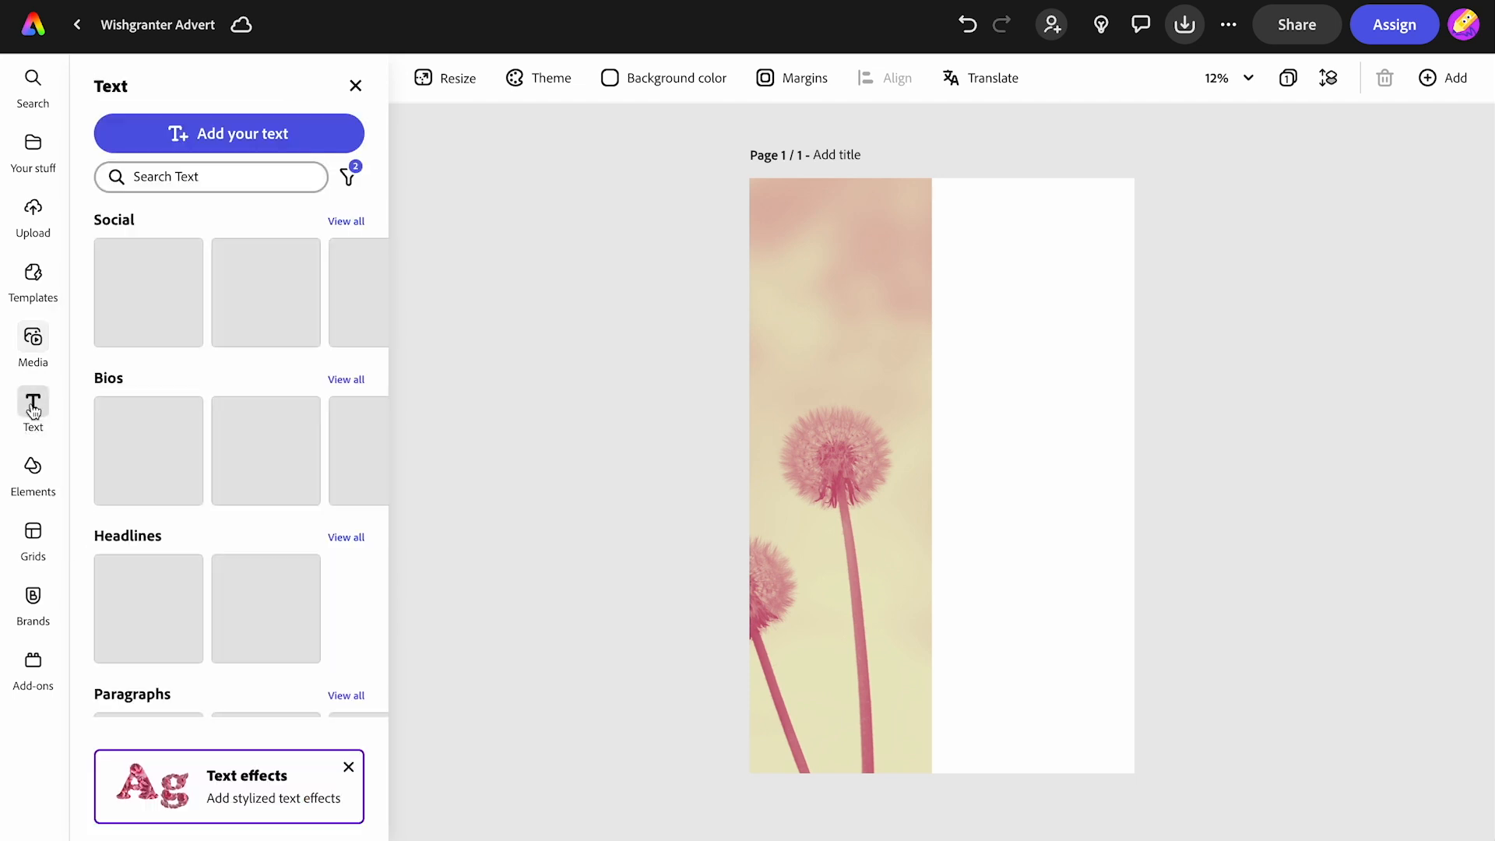
{"action": "left_click", "coordinate": [231, 136]}
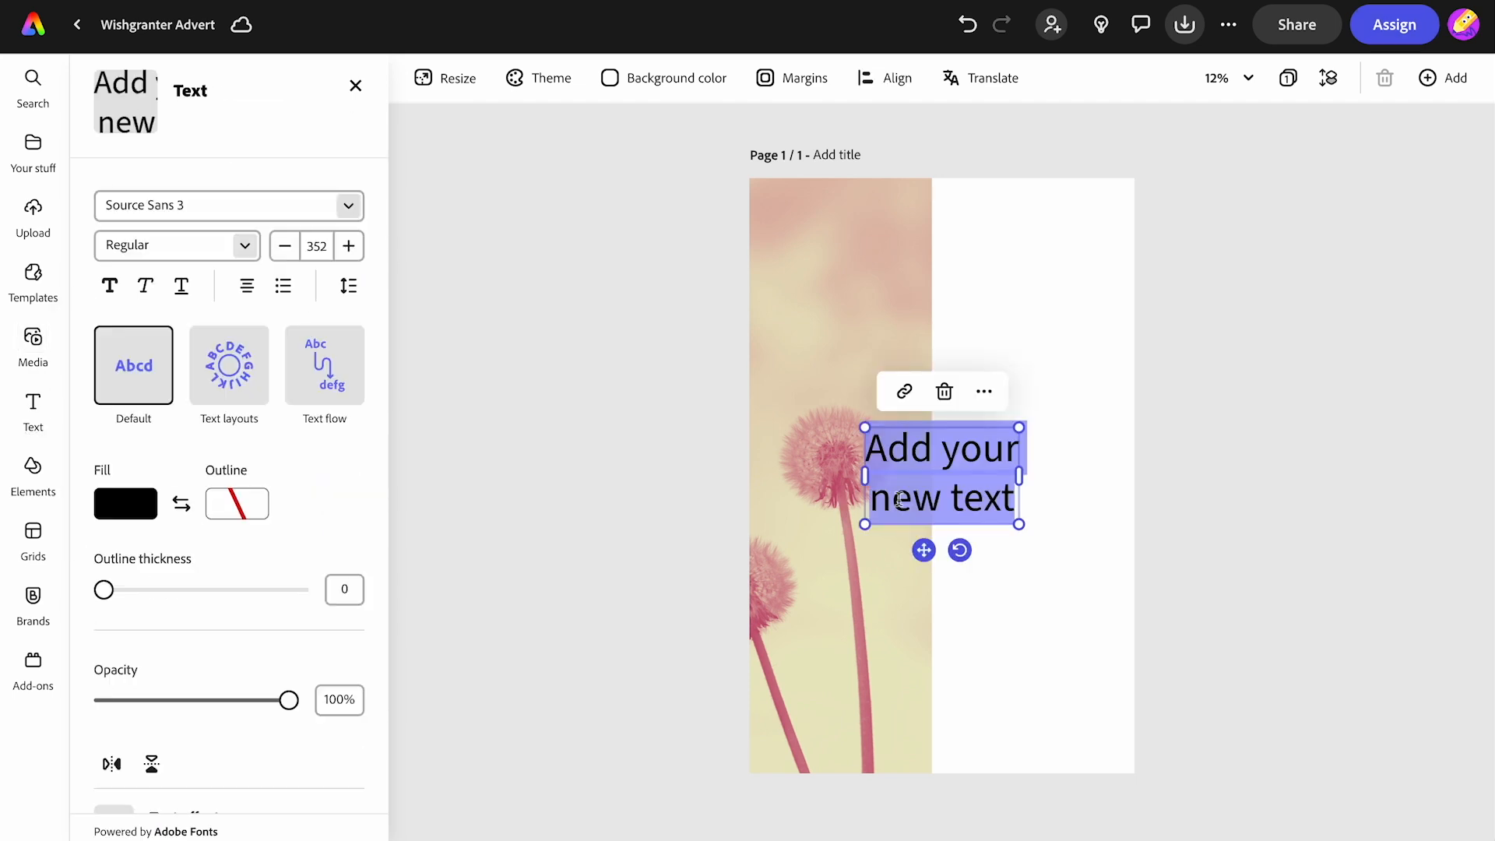
{"action": "type", "text": "WINSHG"}
{"action": "key", "text": "super+a"}
{"action": "left_click", "coordinate": [811, 0]}
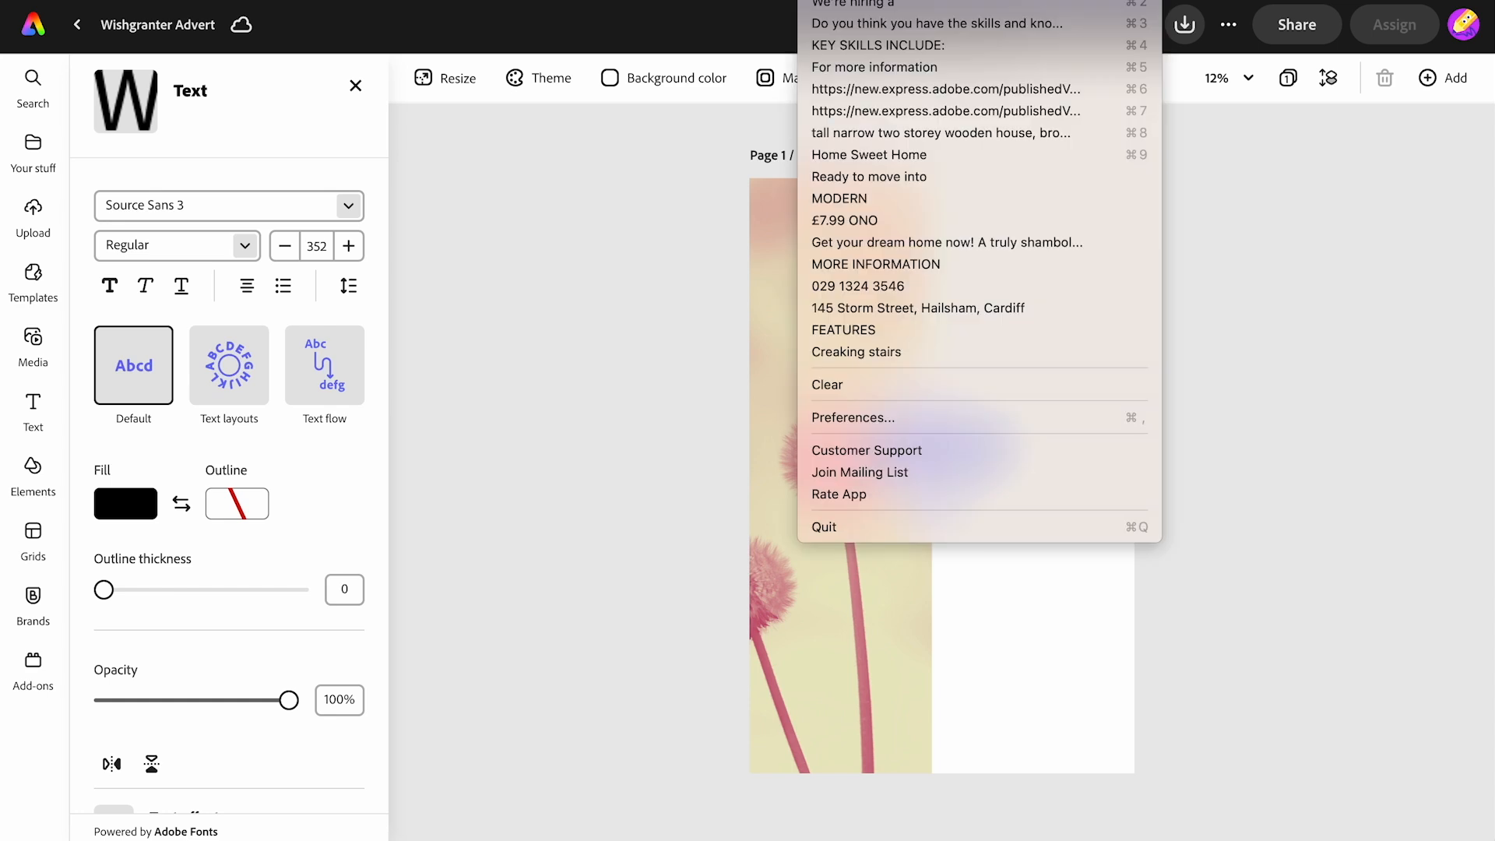
{"action": "left_click", "coordinate": [865, 0]}
{"action": "type", "text": "WISHGRANTER STUDIOS"}
- Set the heading to a single-line layout, widen it, and move it to the top of the page
{"action": "left_click", "coordinate": [216, 422]}
{"action": "left_click", "coordinate": [233, 508]}
{"action": "left_click_drag", "start_coordinate": [1046, 527], "coordinate": [1106, 476]}
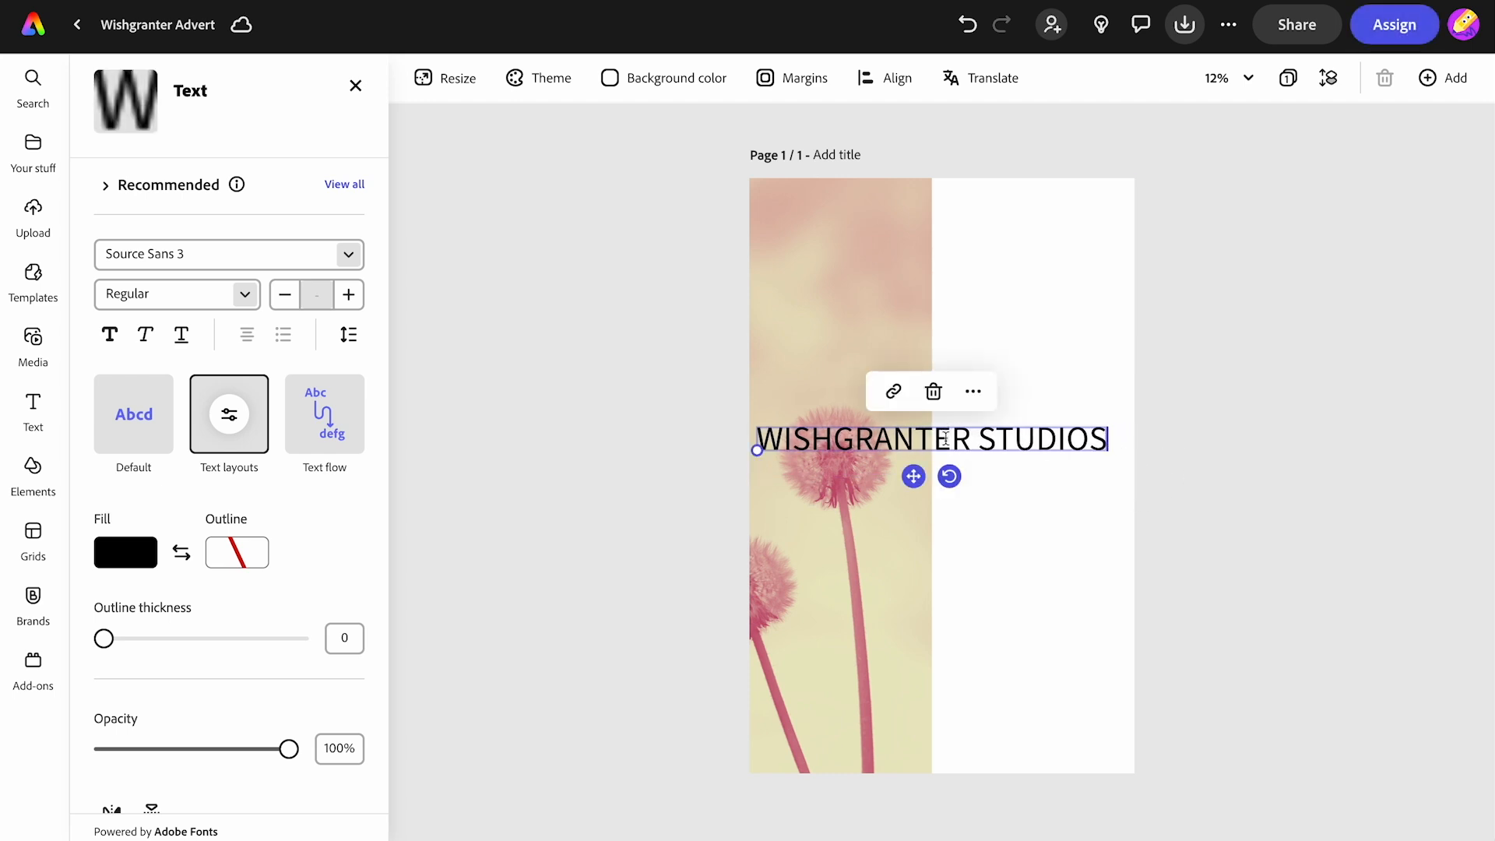
{"action": "left_click_drag", "start_coordinate": [913, 475], "coordinate": [923, 247]}
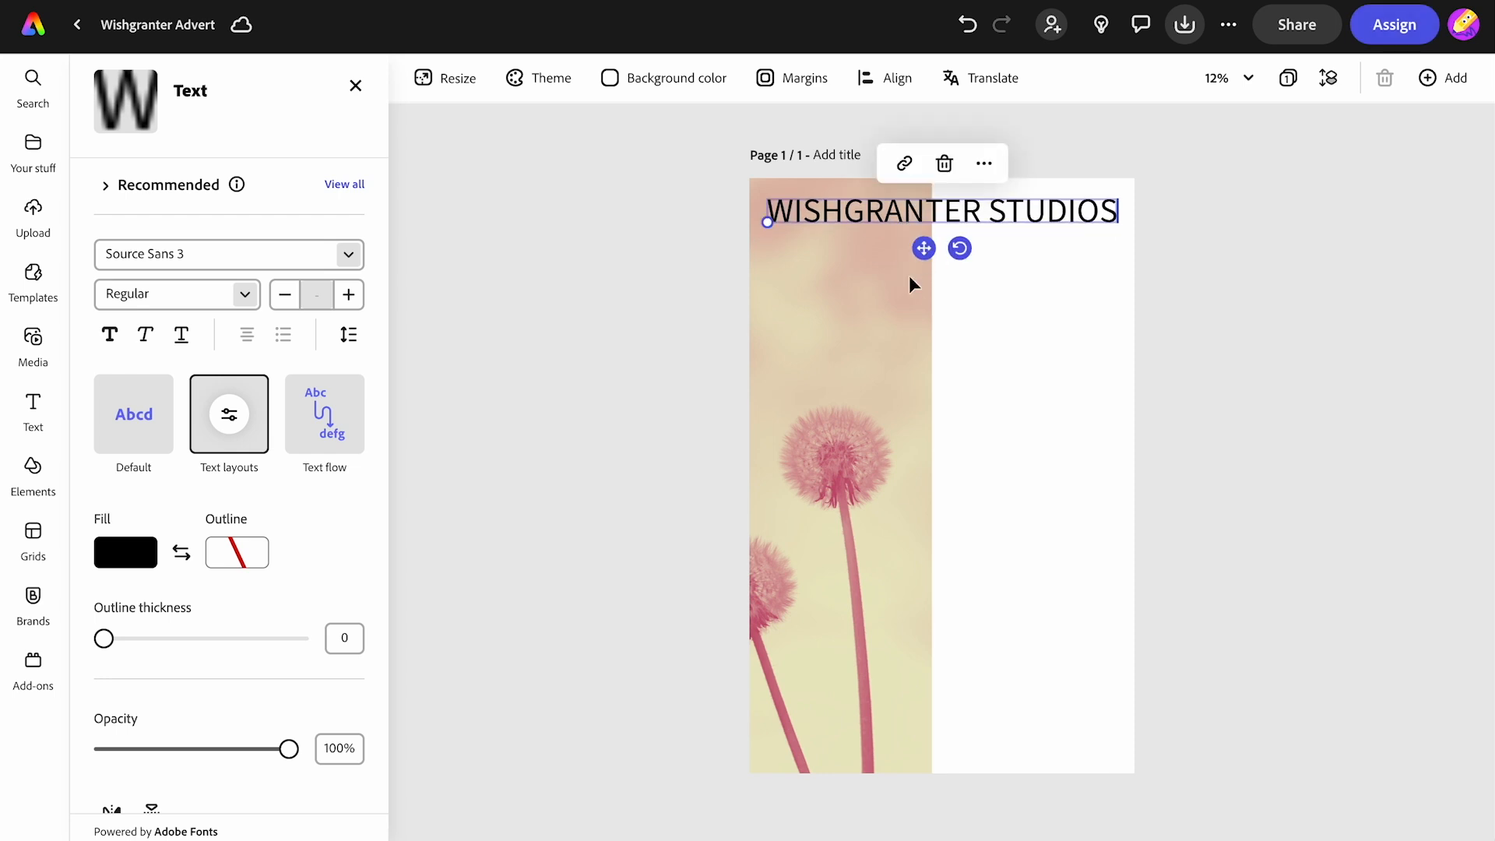
{"action": "left_click", "coordinate": [886, 343]}
- Widen the photo slightly and reposition it within its crop so the dandelions shift right
{"action": "left_click_drag", "start_coordinate": [937, 475], "coordinate": [943, 474]}
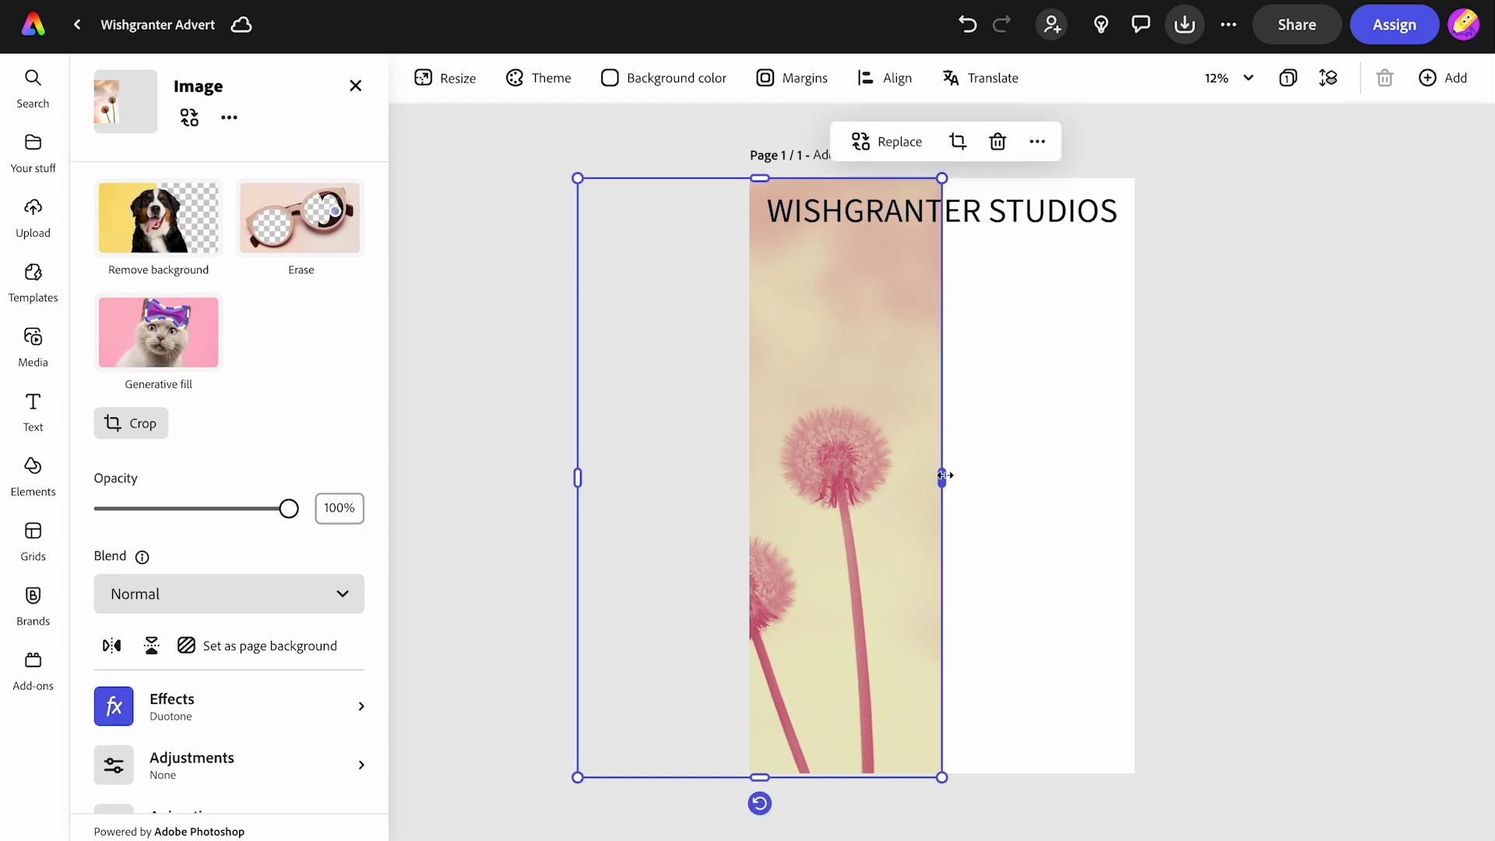
{"action": "left_click", "coordinate": [139, 443]}
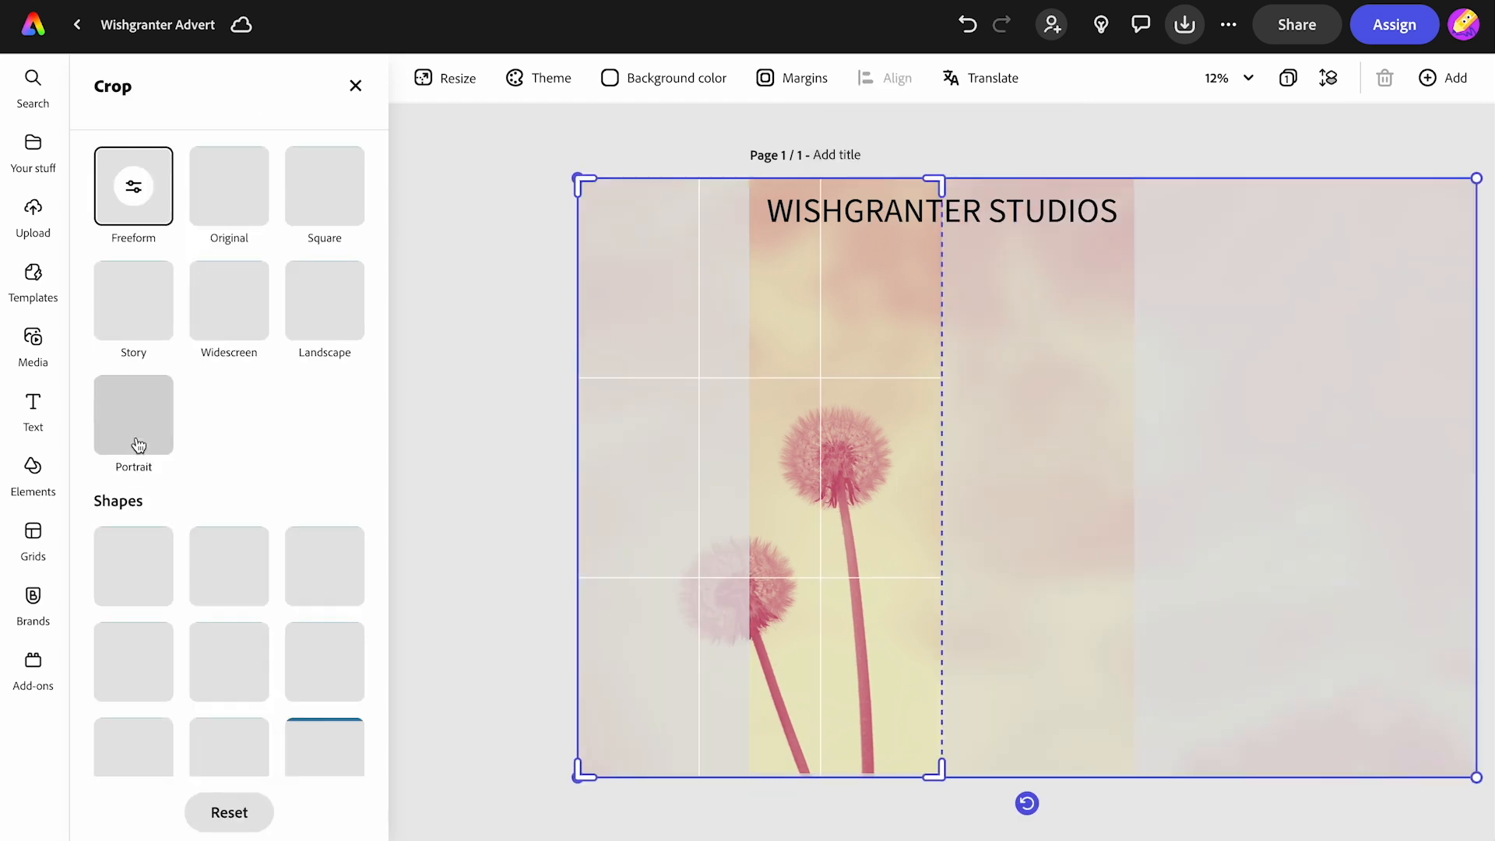
{"action": "left_click_drag", "start_coordinate": [805, 518], "coordinate": [847, 518]}
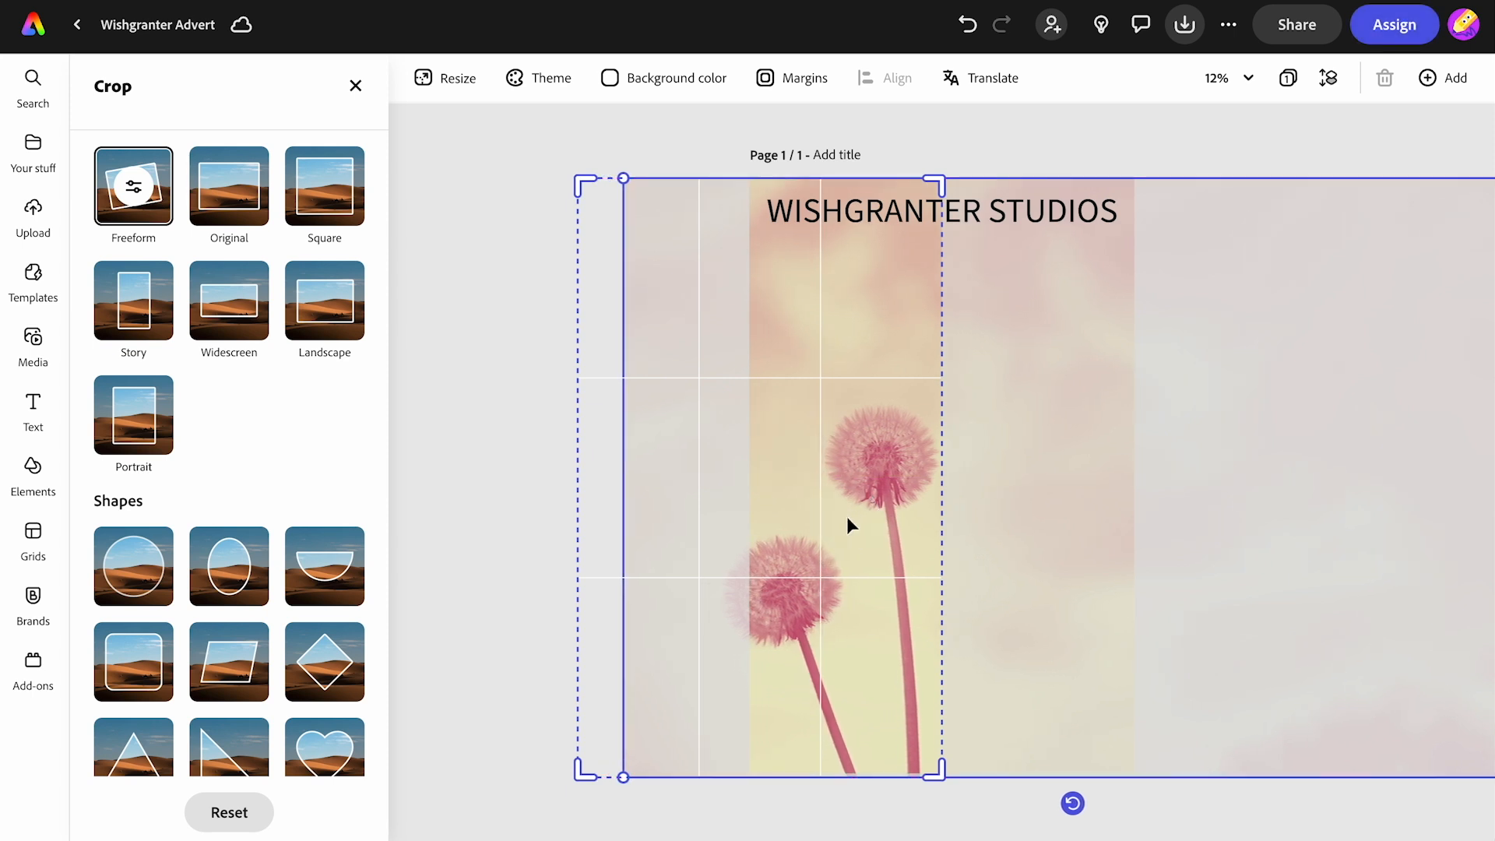
{"action": "left_click", "coordinate": [511, 425]}
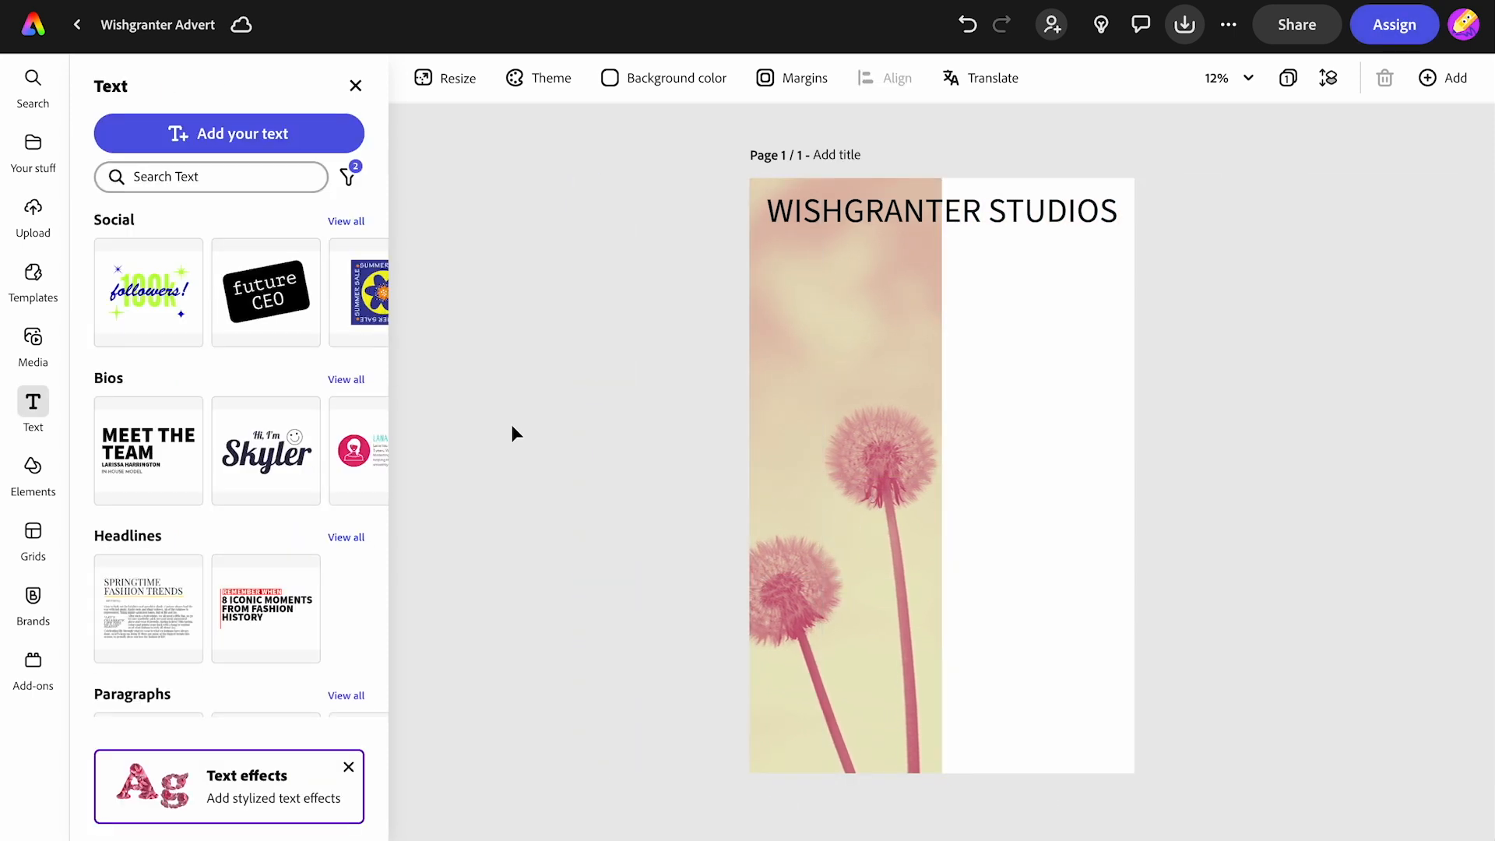
- Give the heading a full-width band shape behind the text
{"action": "left_click", "coordinate": [895, 216]}
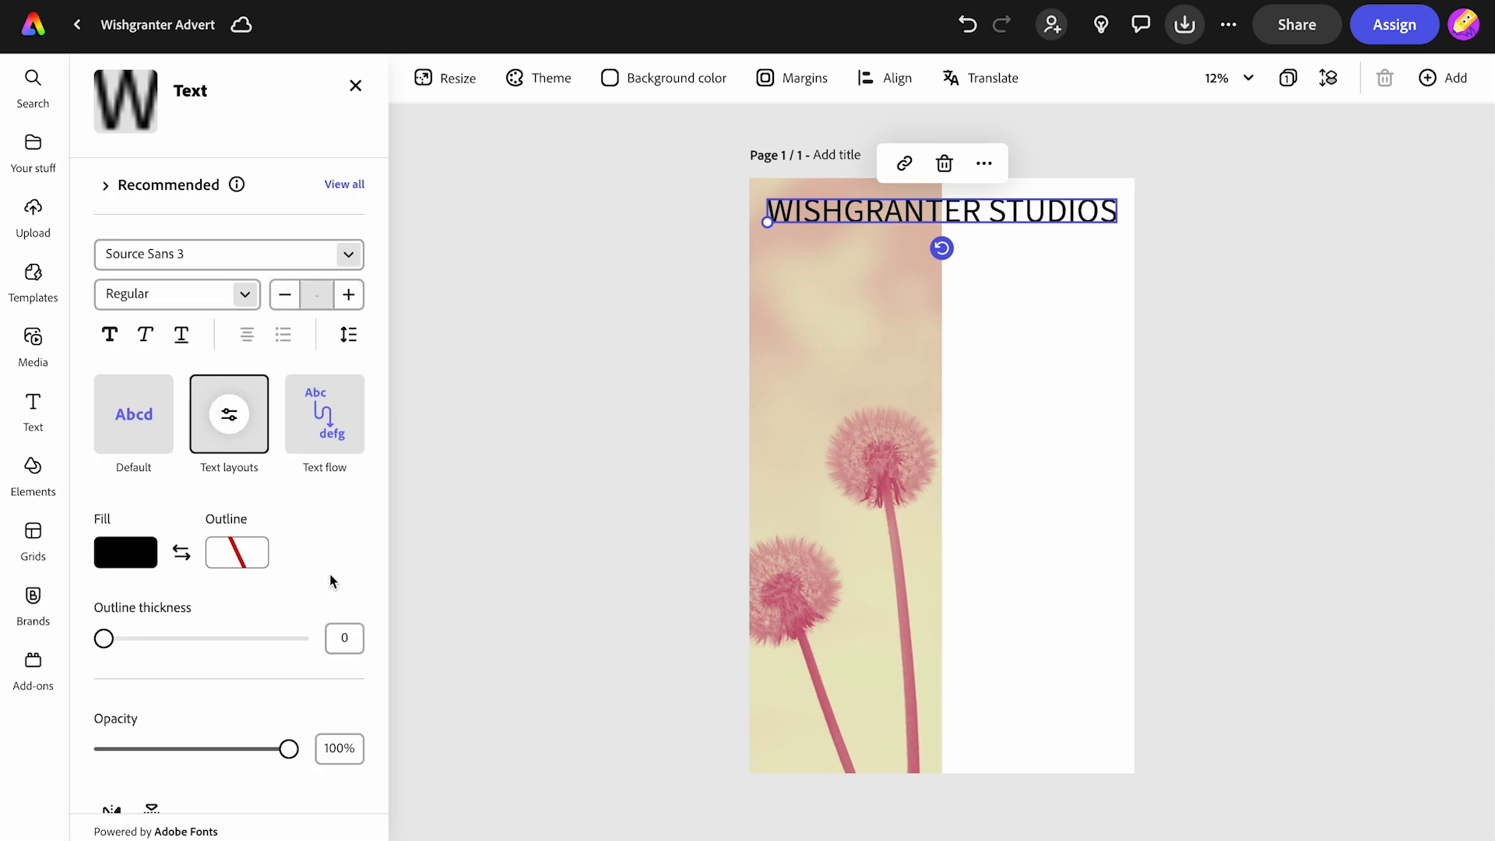
{"action": "scroll", "coordinate": [198, 670], "scroll_direction": "down", "scroll_amount": 4}
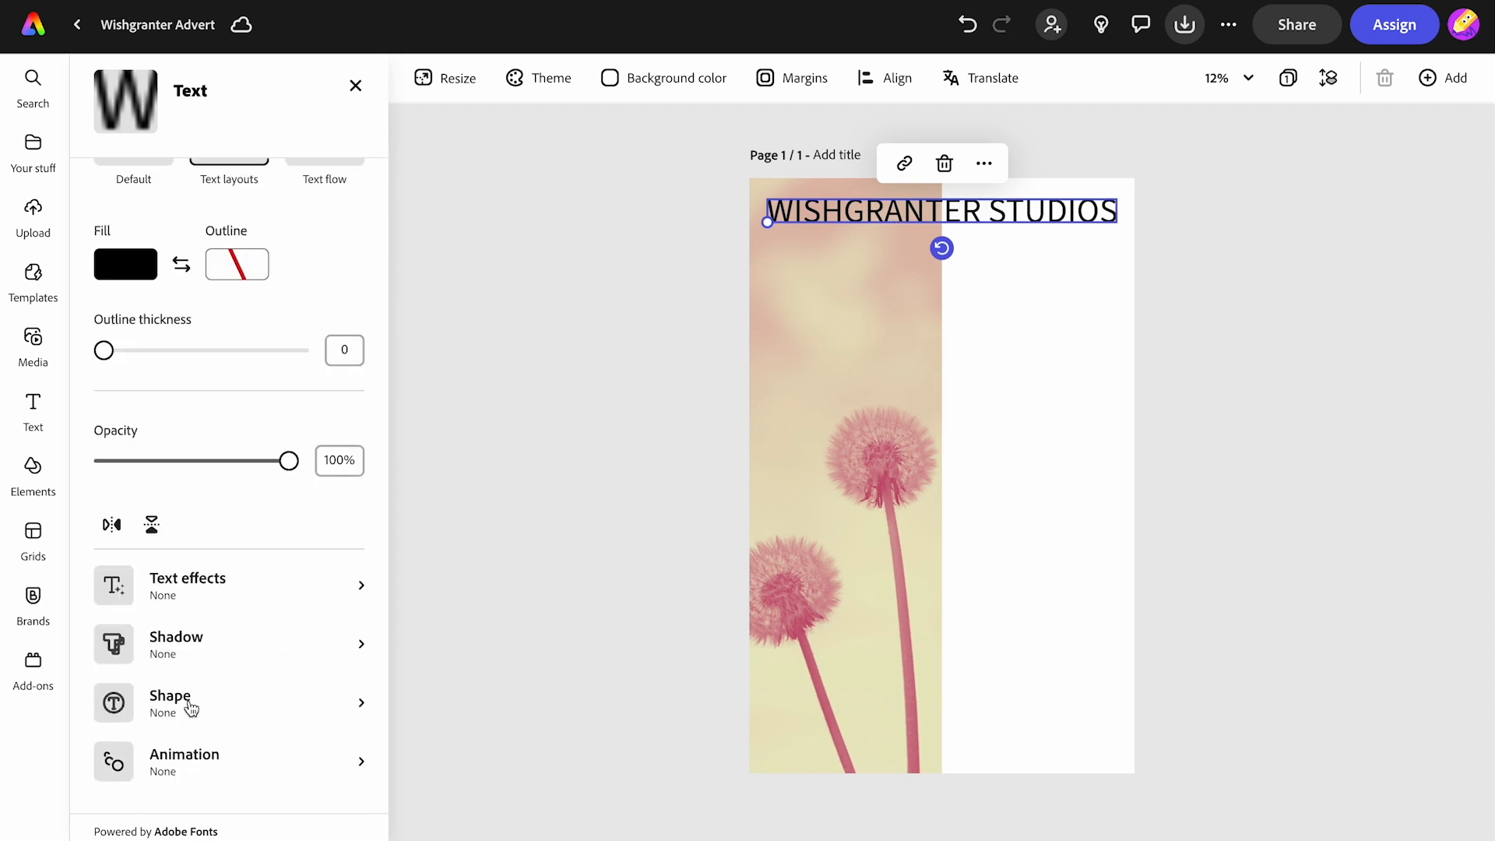
{"action": "left_click", "coordinate": [188, 706]}
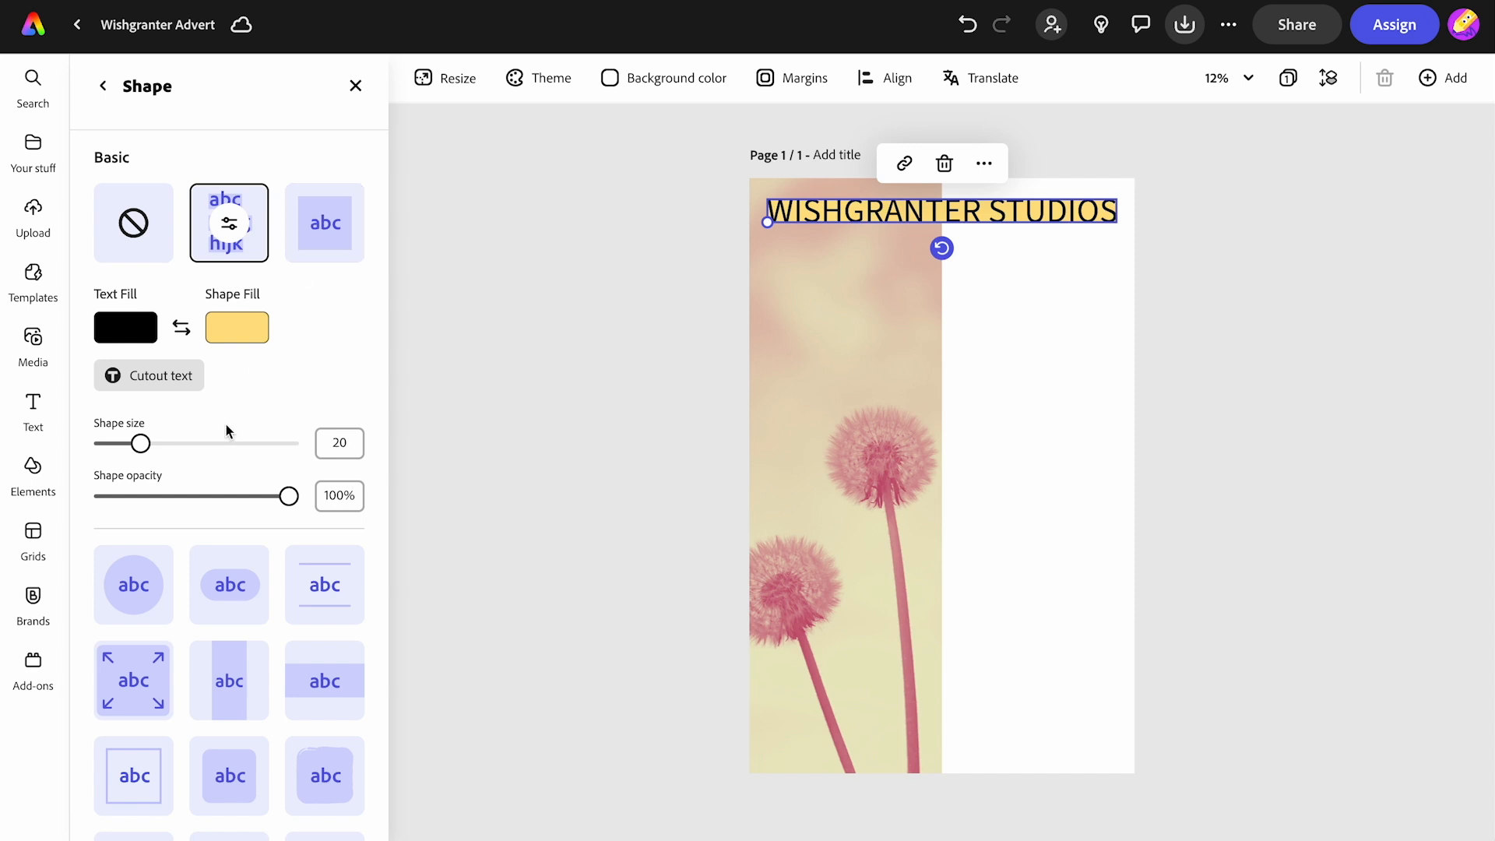
{"action": "left_click", "coordinate": [313, 692]}
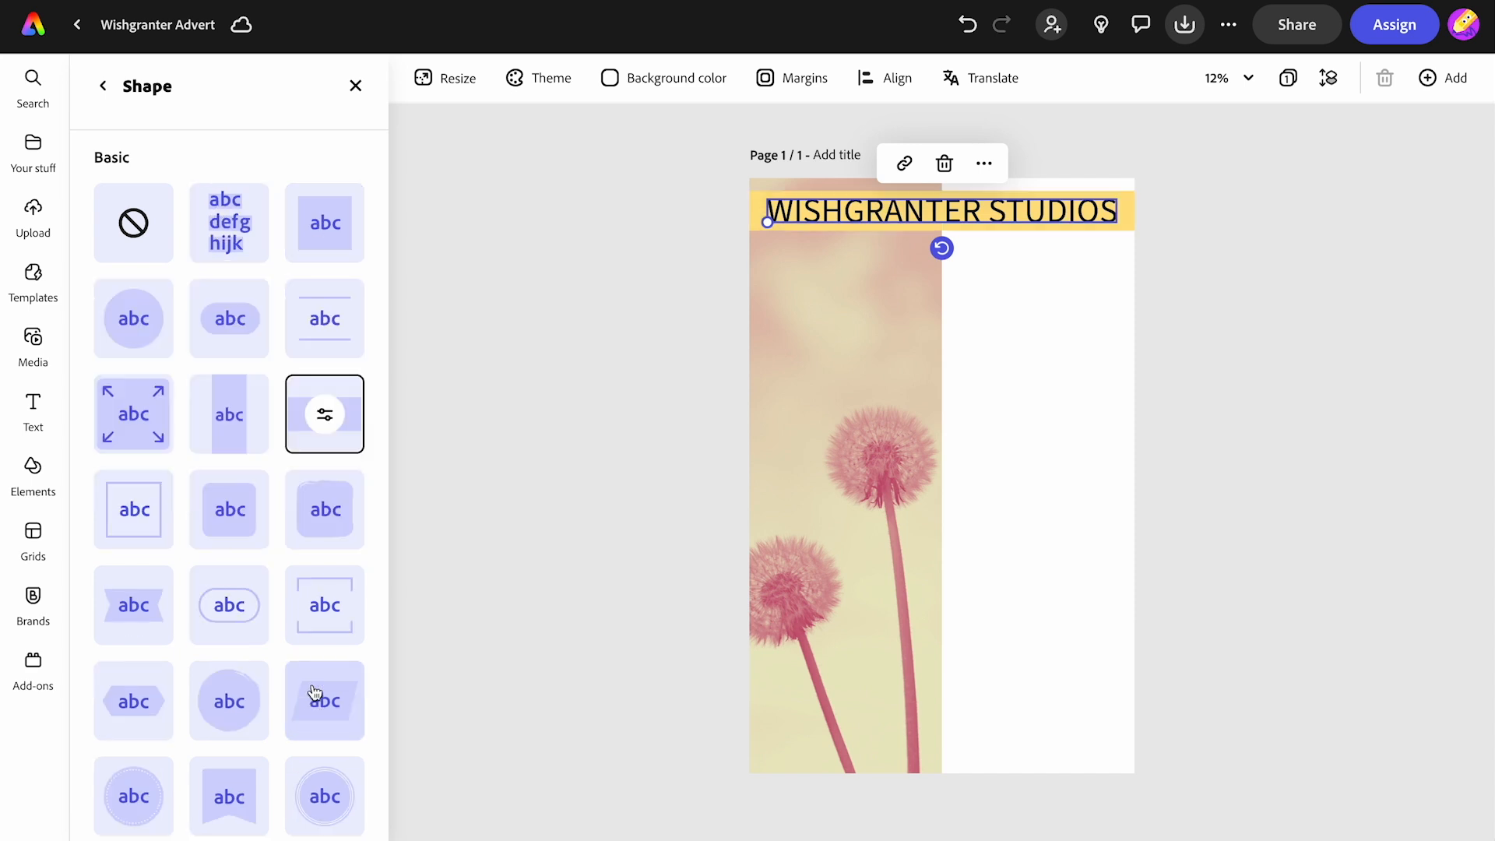
{"action": "left_click", "coordinate": [325, 414]}
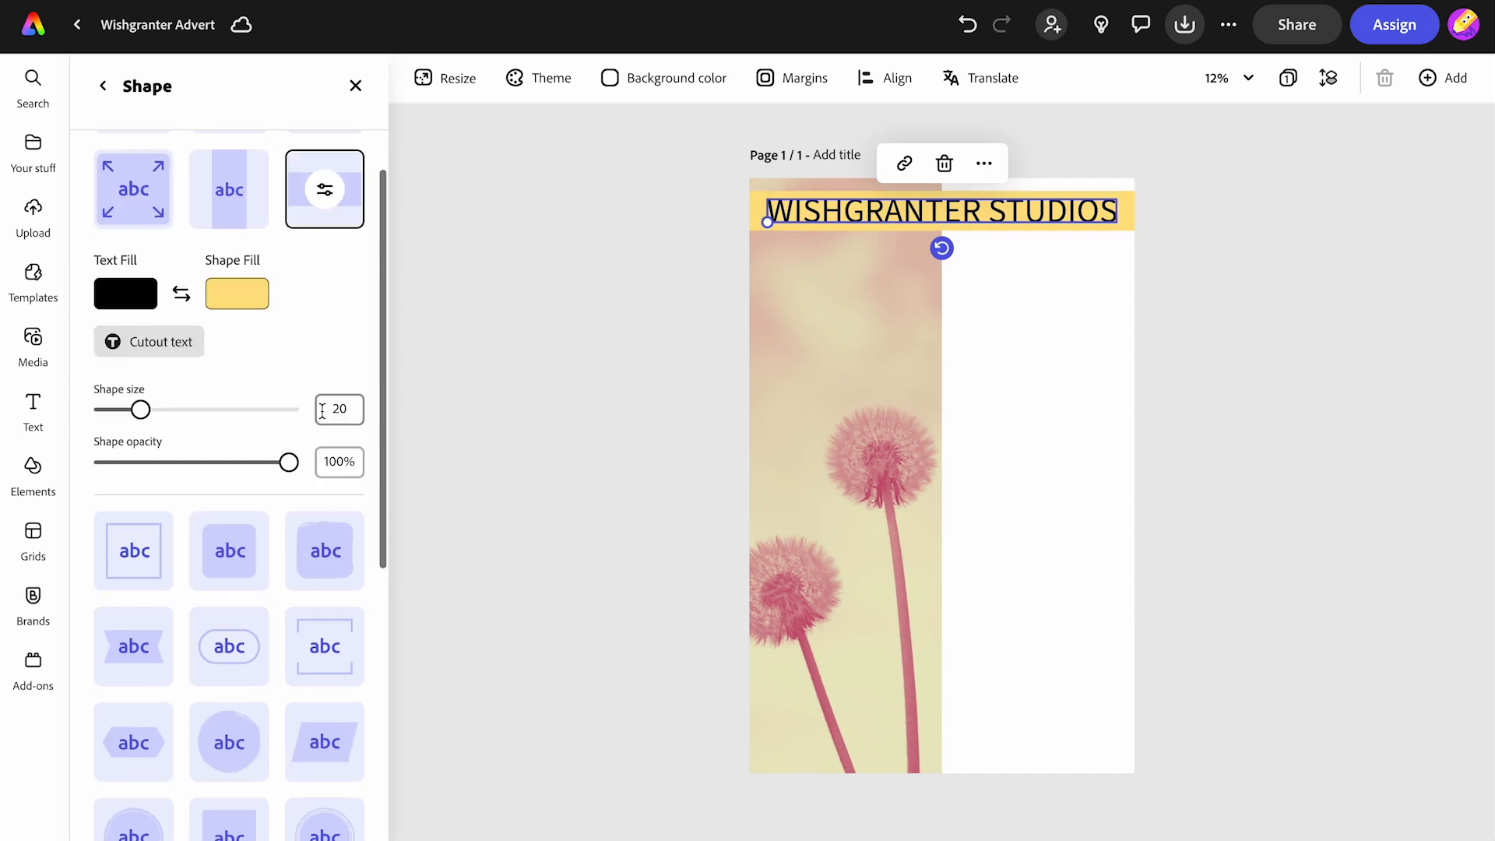
- Set the band's shape fill to the custom colour #F76D6D
{"action": "left_click", "coordinate": [229, 304]}
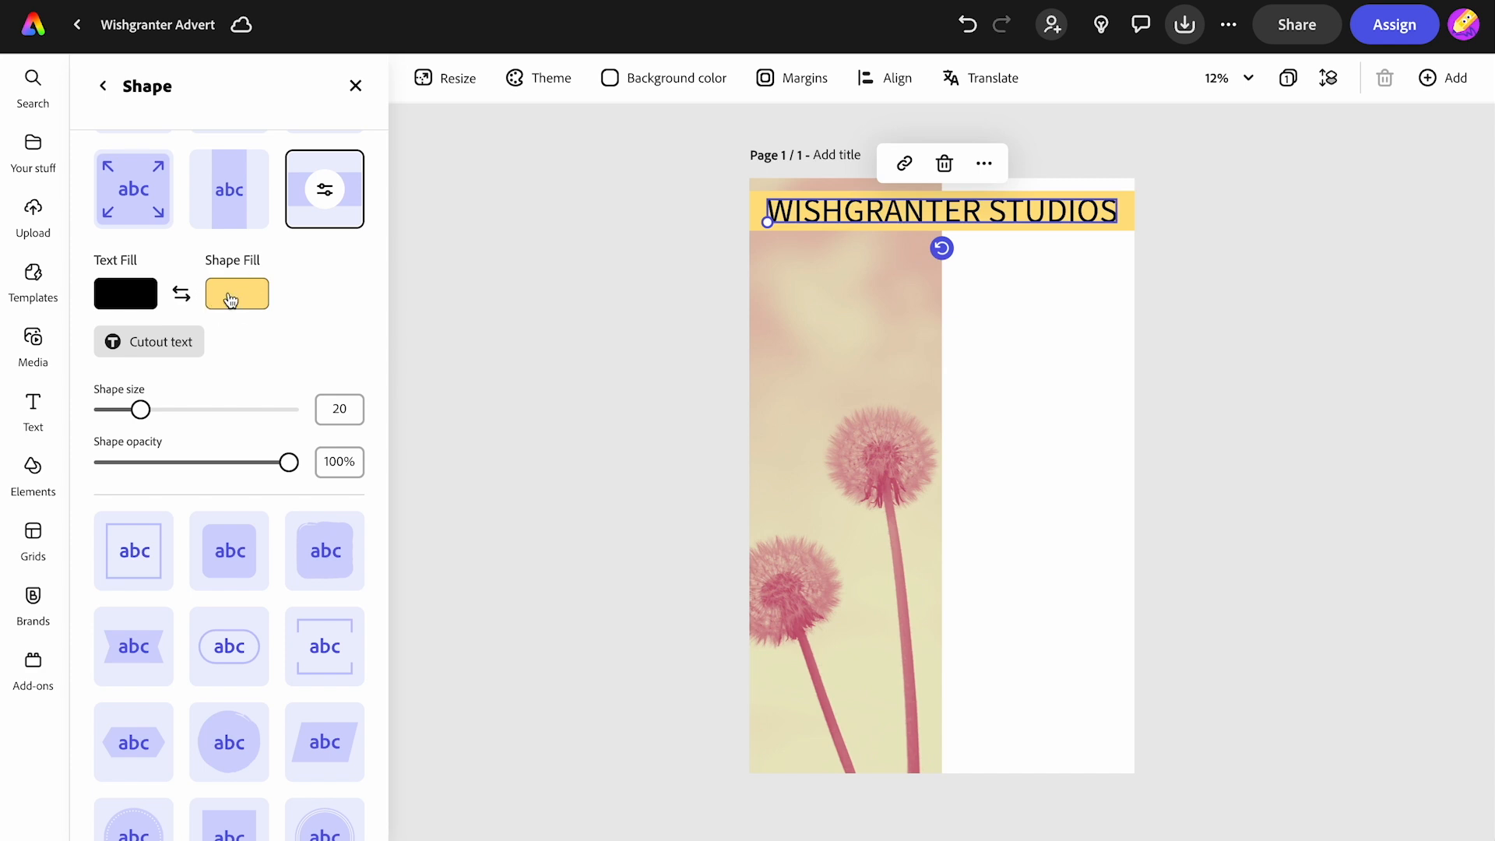
{"action": "left_click", "coordinate": [448, 150]}
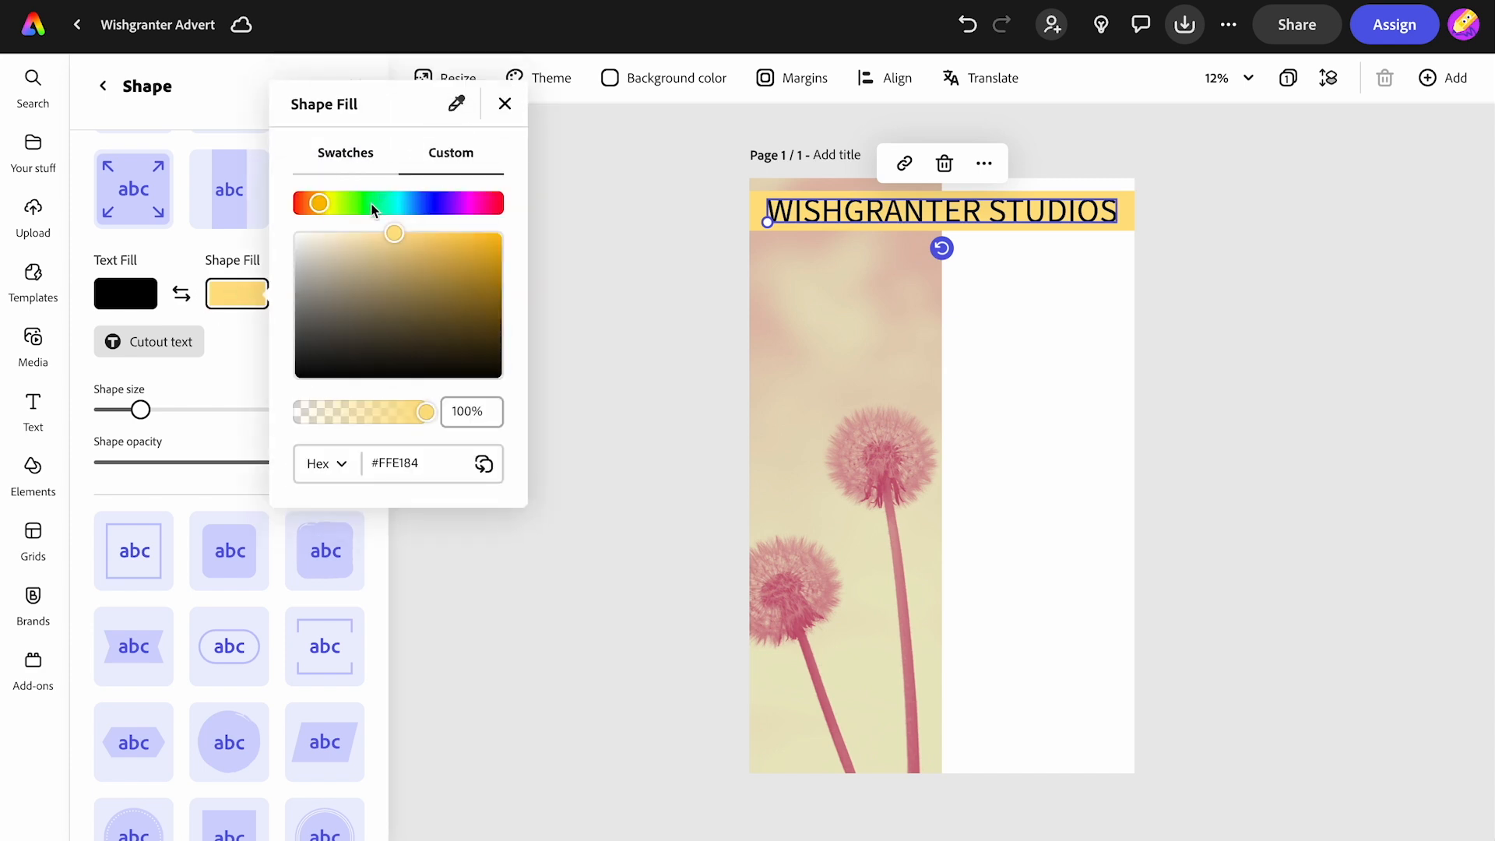
{"action": "left_click_drag", "start_coordinate": [315, 203], "coordinate": [531, 207]}
{"action": "left_click_drag", "start_coordinate": [400, 239], "coordinate": [413, 237]}
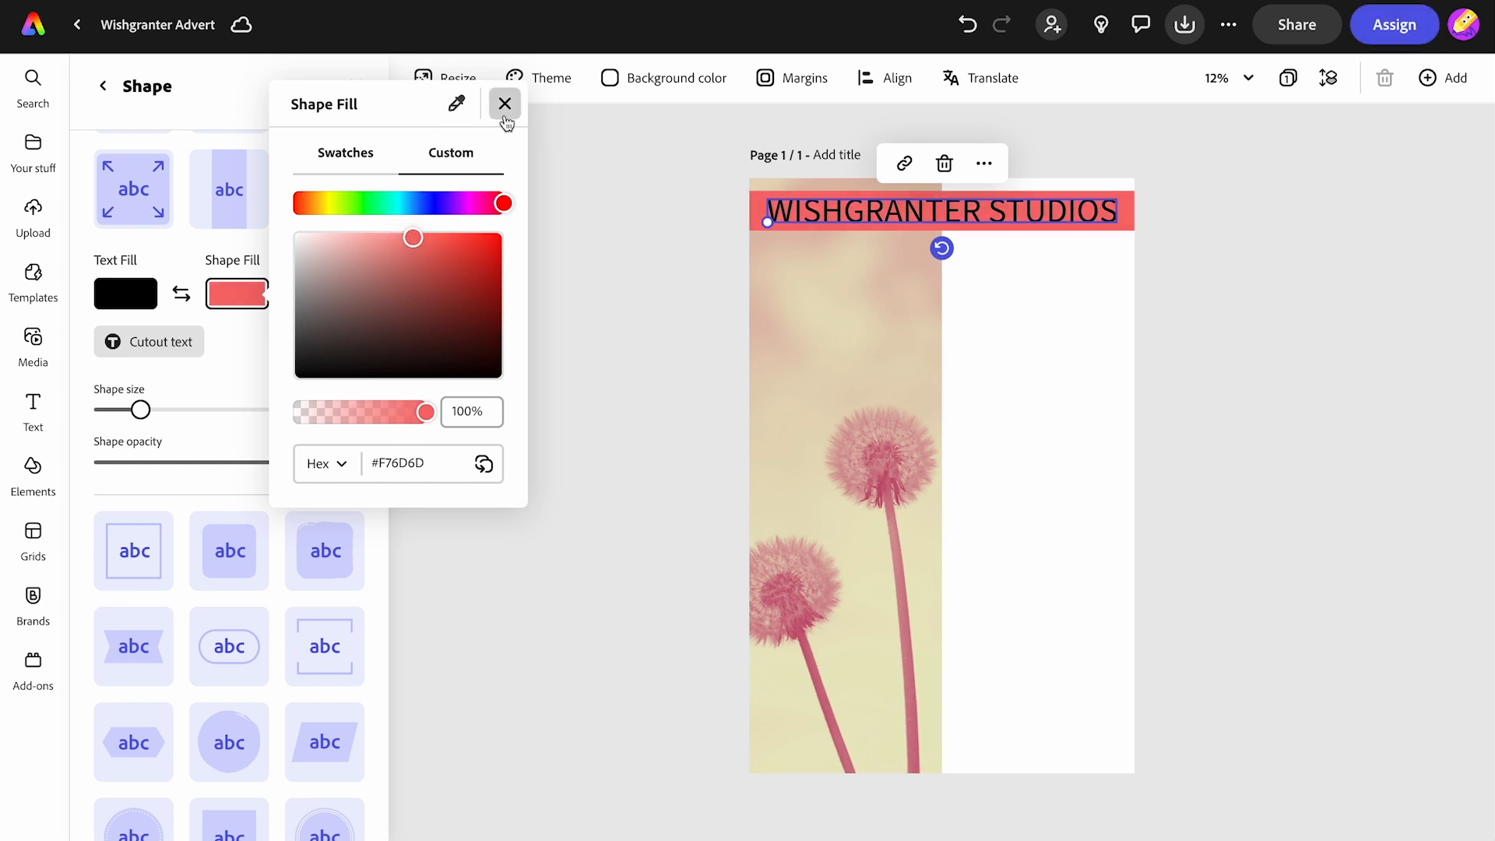
{"action": "left_click", "coordinate": [505, 104]}
- Set the heading's text fill to white
{"action": "left_click", "coordinate": [141, 309]}
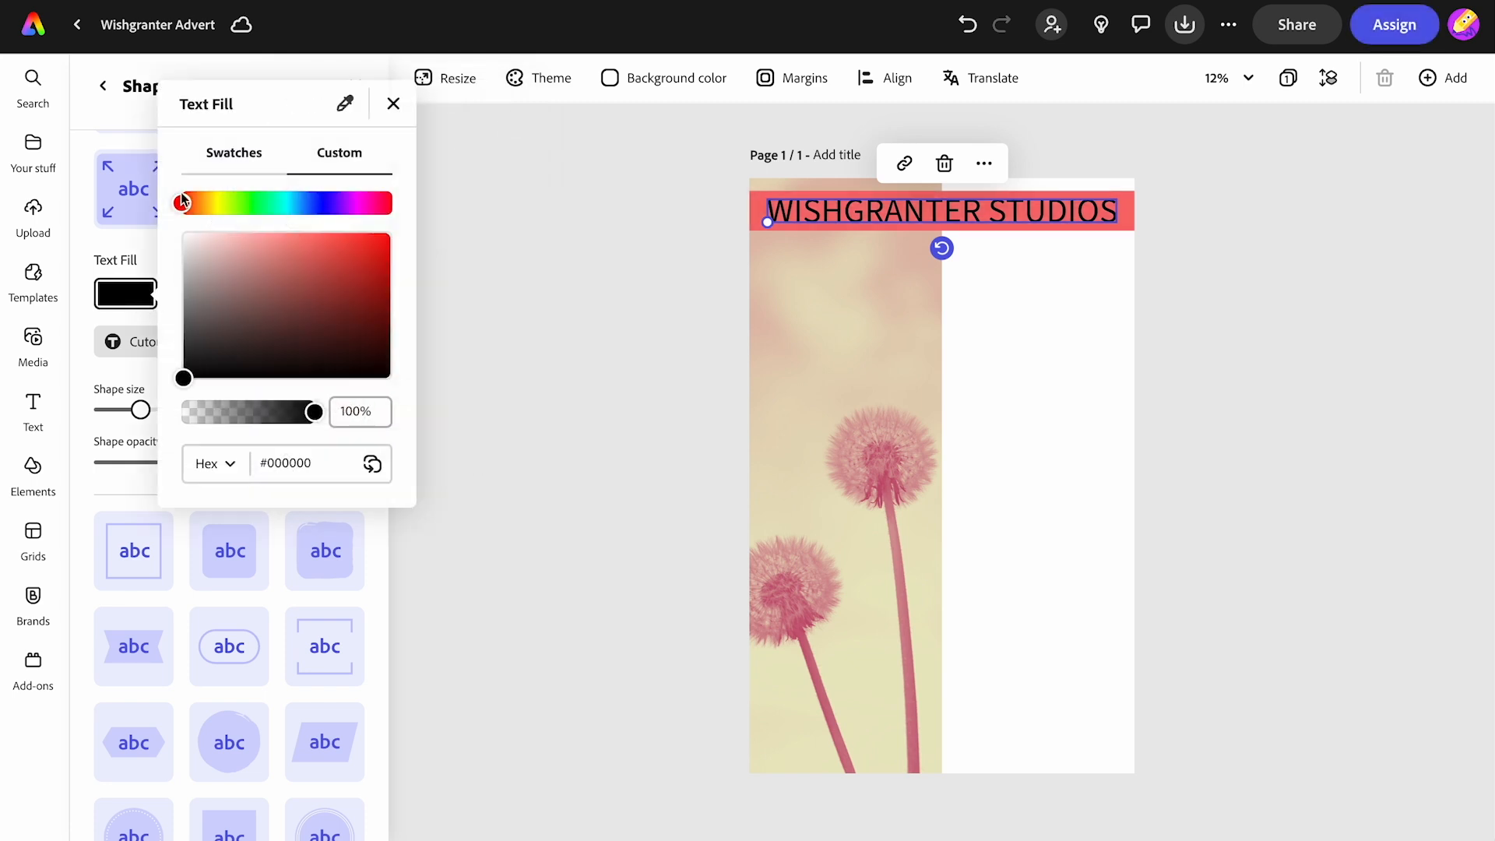
{"action": "left_click_drag", "start_coordinate": [181, 381], "coordinate": [162, 222]}
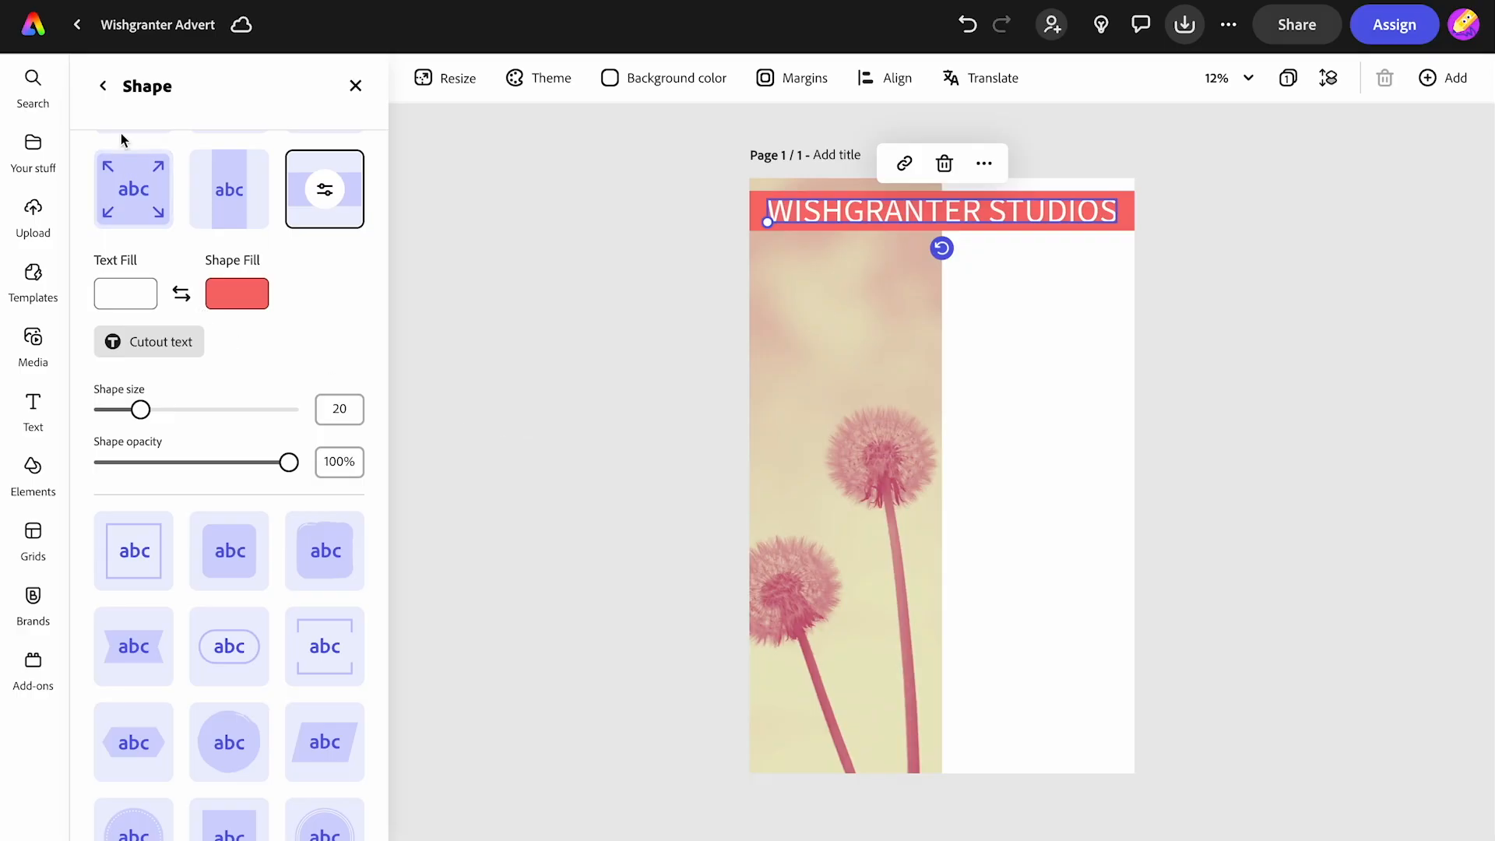
{"action": "left_click", "coordinate": [102, 86]}
- Change the heading's font to Adobe Handwriting, style Tiffany
{"action": "left_click", "coordinate": [138, 254]}
{"action": "type", "text": "adobe handwri"}
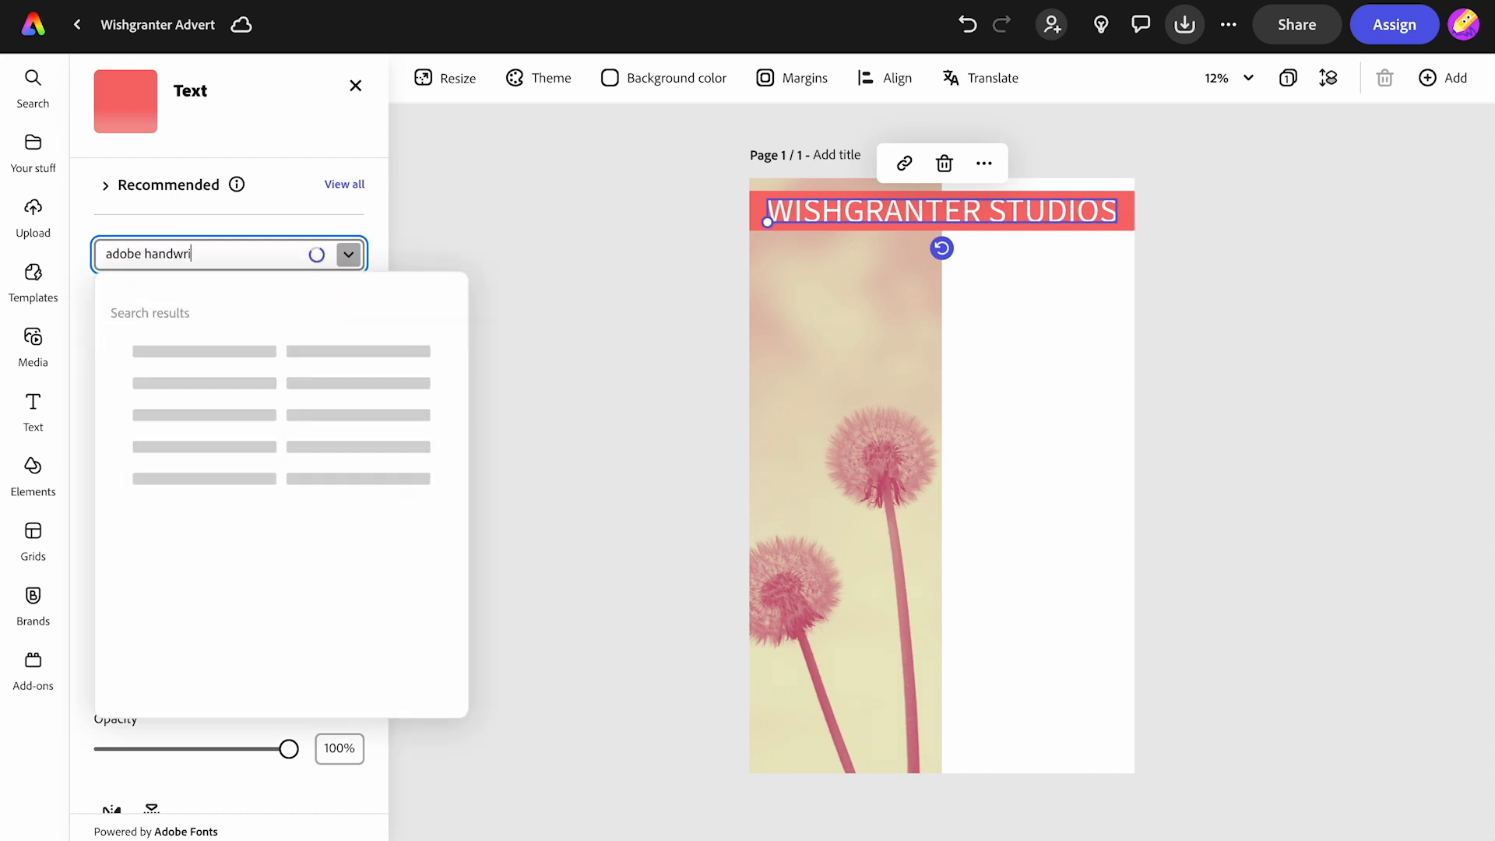
{"action": "type", "text": "ting"}
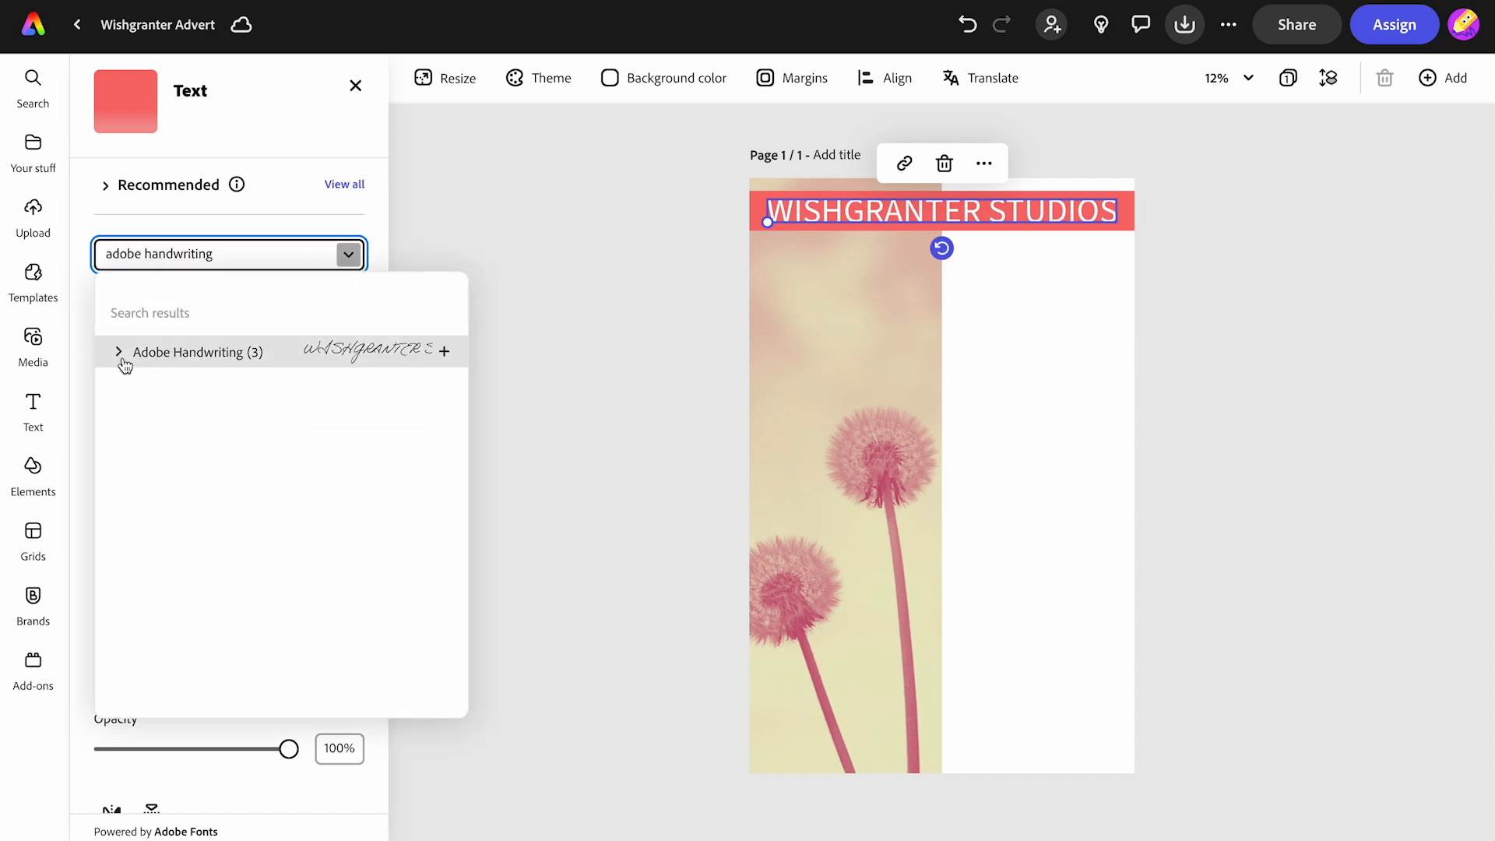
{"action": "left_click", "coordinate": [119, 352]}
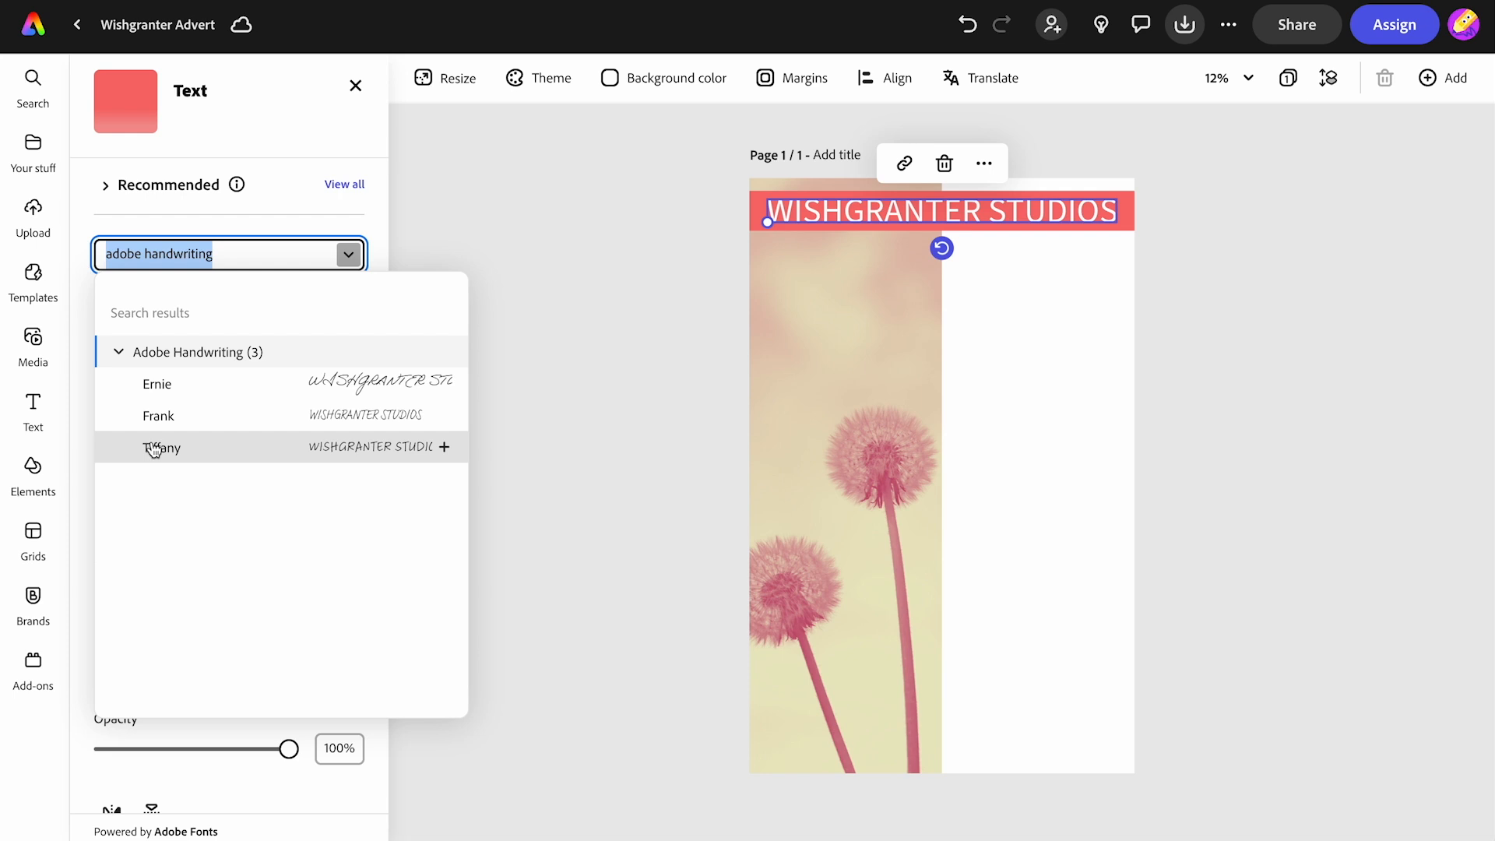
{"action": "left_click", "coordinate": [153, 449]}
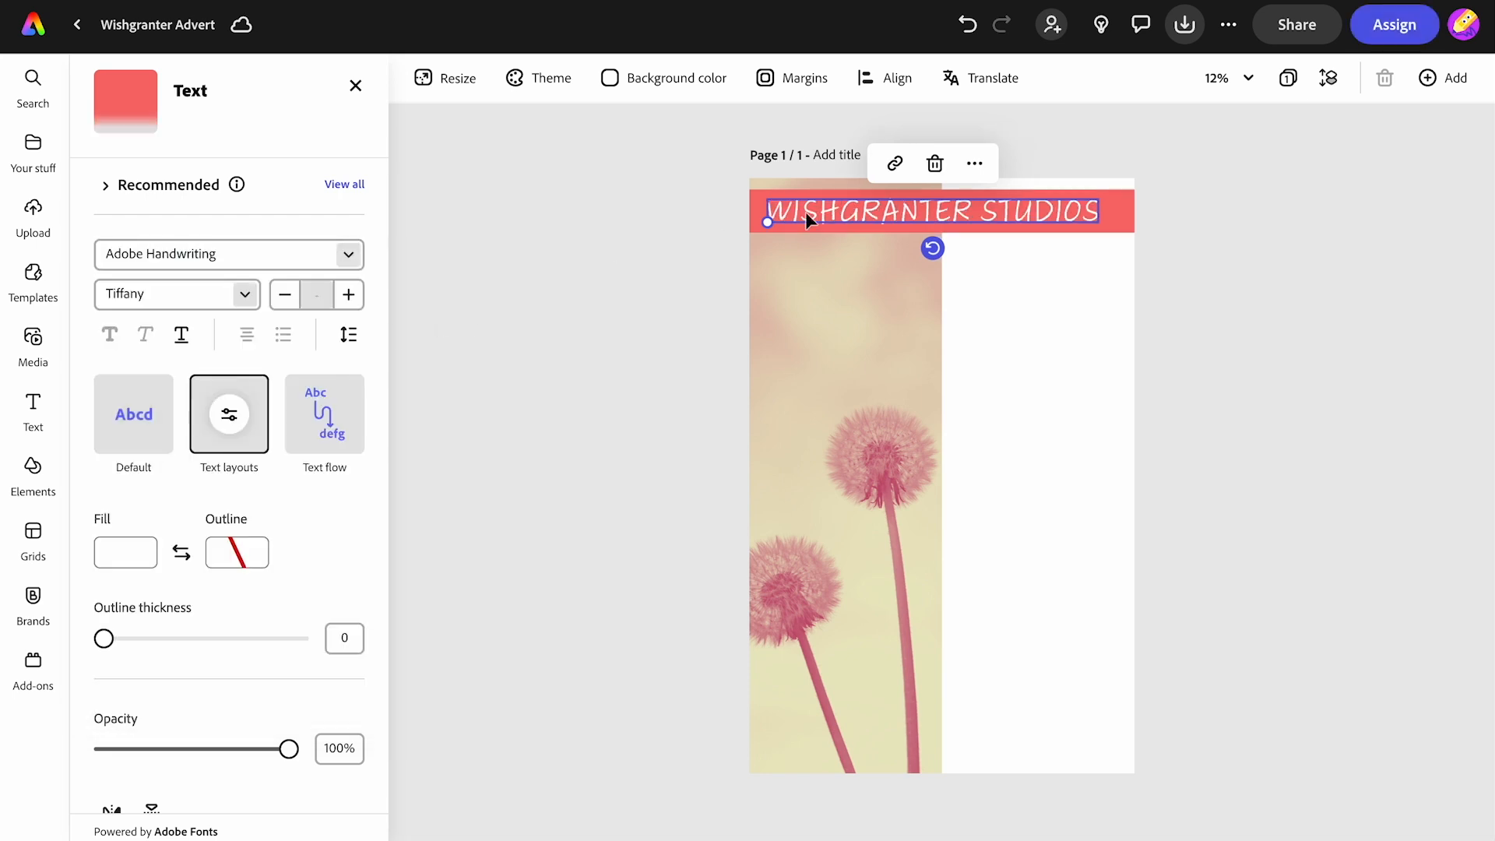
{"action": "left_click_drag", "start_coordinate": [831, 214], "coordinate": [842, 214]}
{"action": "left_click", "coordinate": [584, 338]}
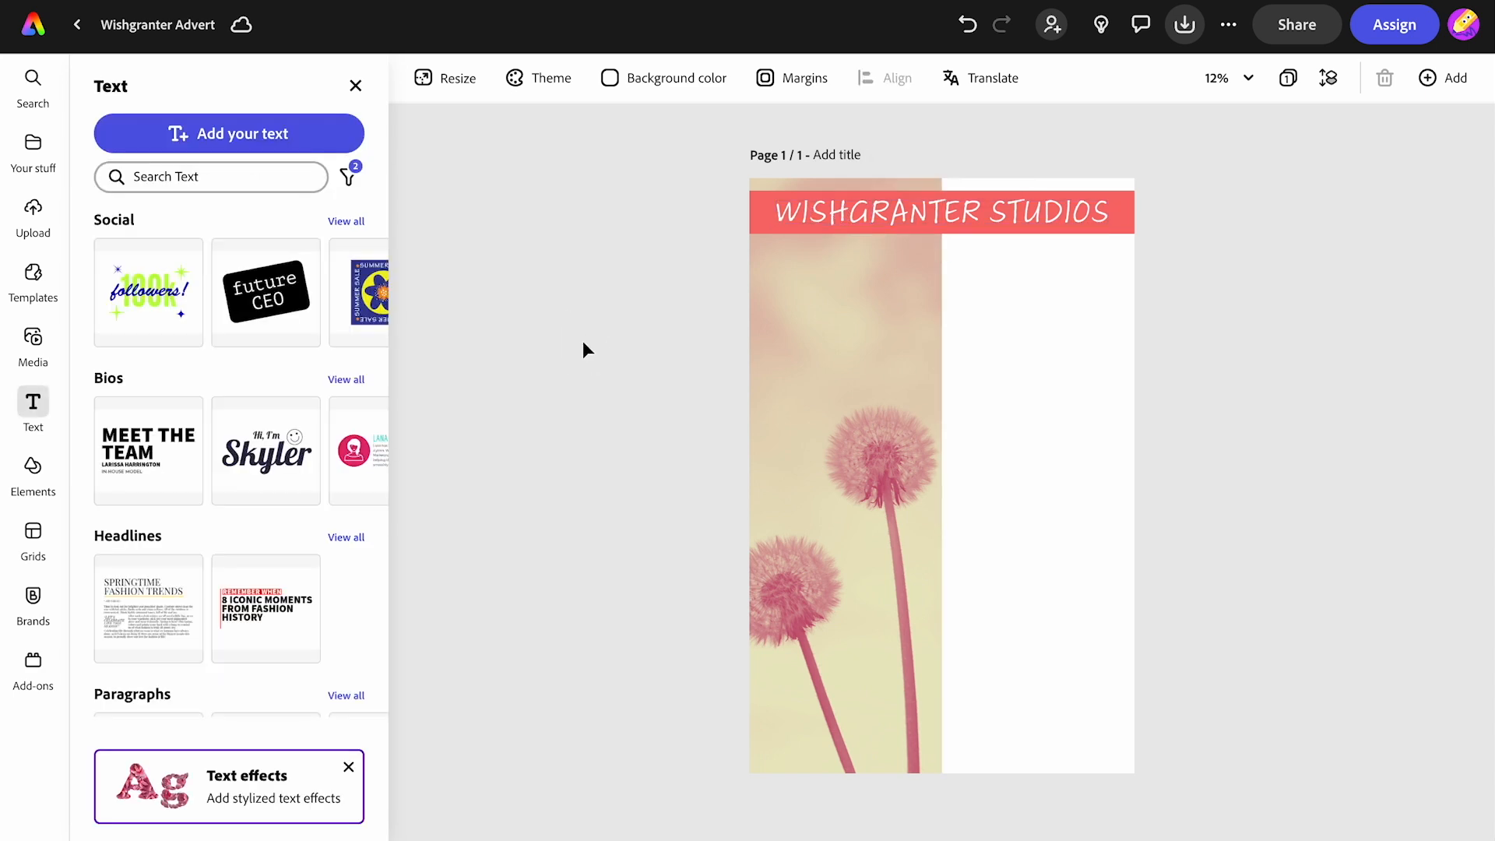
- Add a new text block reading "we're hiring a HEAD WISHGRANTER" and apply a stacked text layout to it
{"action": "left_click", "coordinate": [223, 140]}
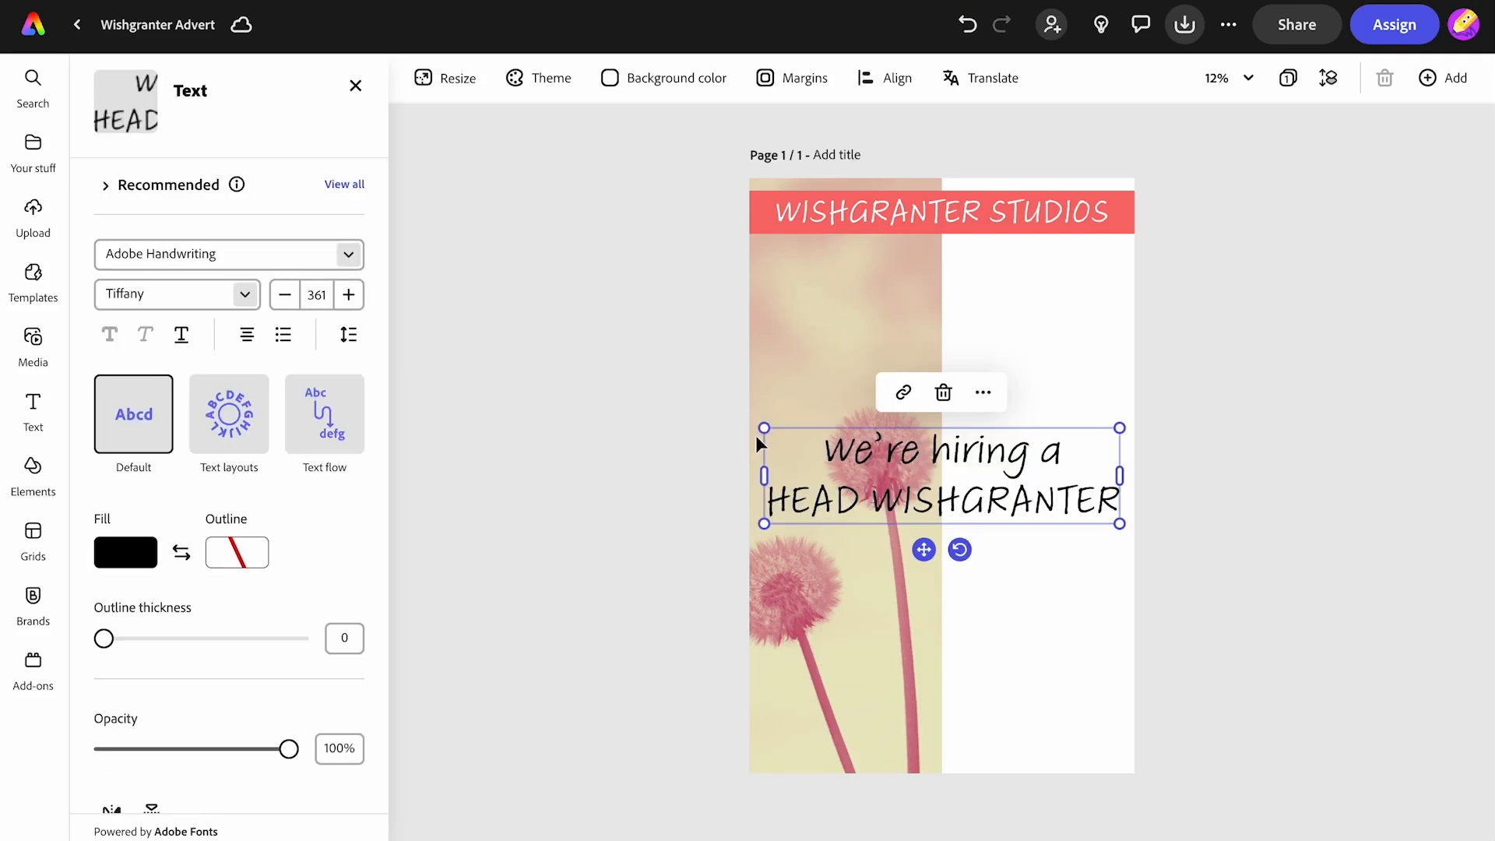
{"action": "left_click", "coordinate": [228, 414]}
{"action": "left_click", "coordinate": [238, 510]}
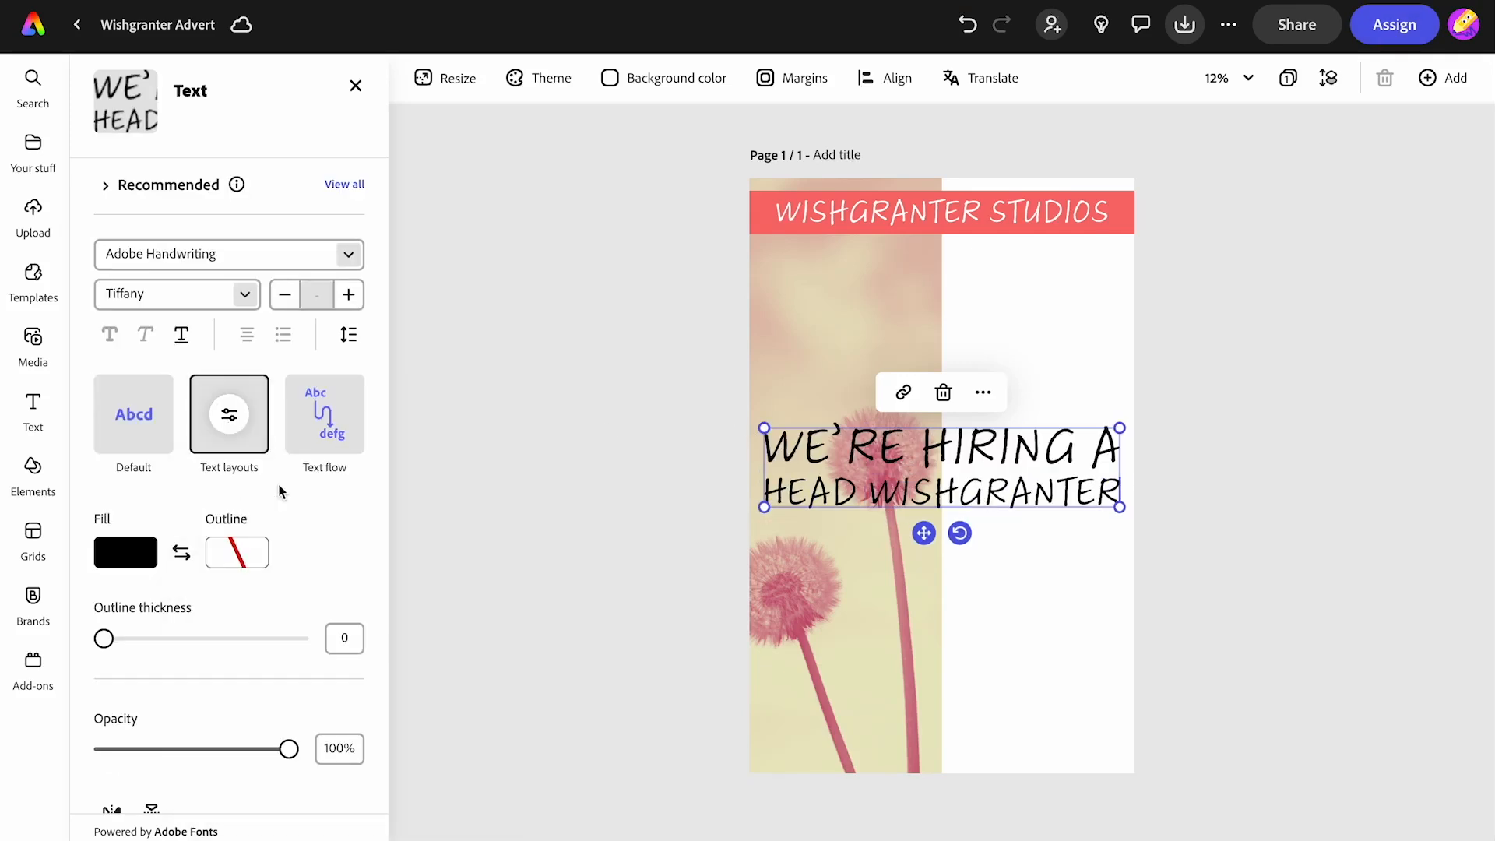
- Shrink the hiring text block and move it into the white area just below the heading band
{"action": "left_click_drag", "start_coordinate": [764, 429], "coordinate": [987, 407]}
{"action": "left_click_drag", "start_coordinate": [1035, 530], "coordinate": [1026, 375]}
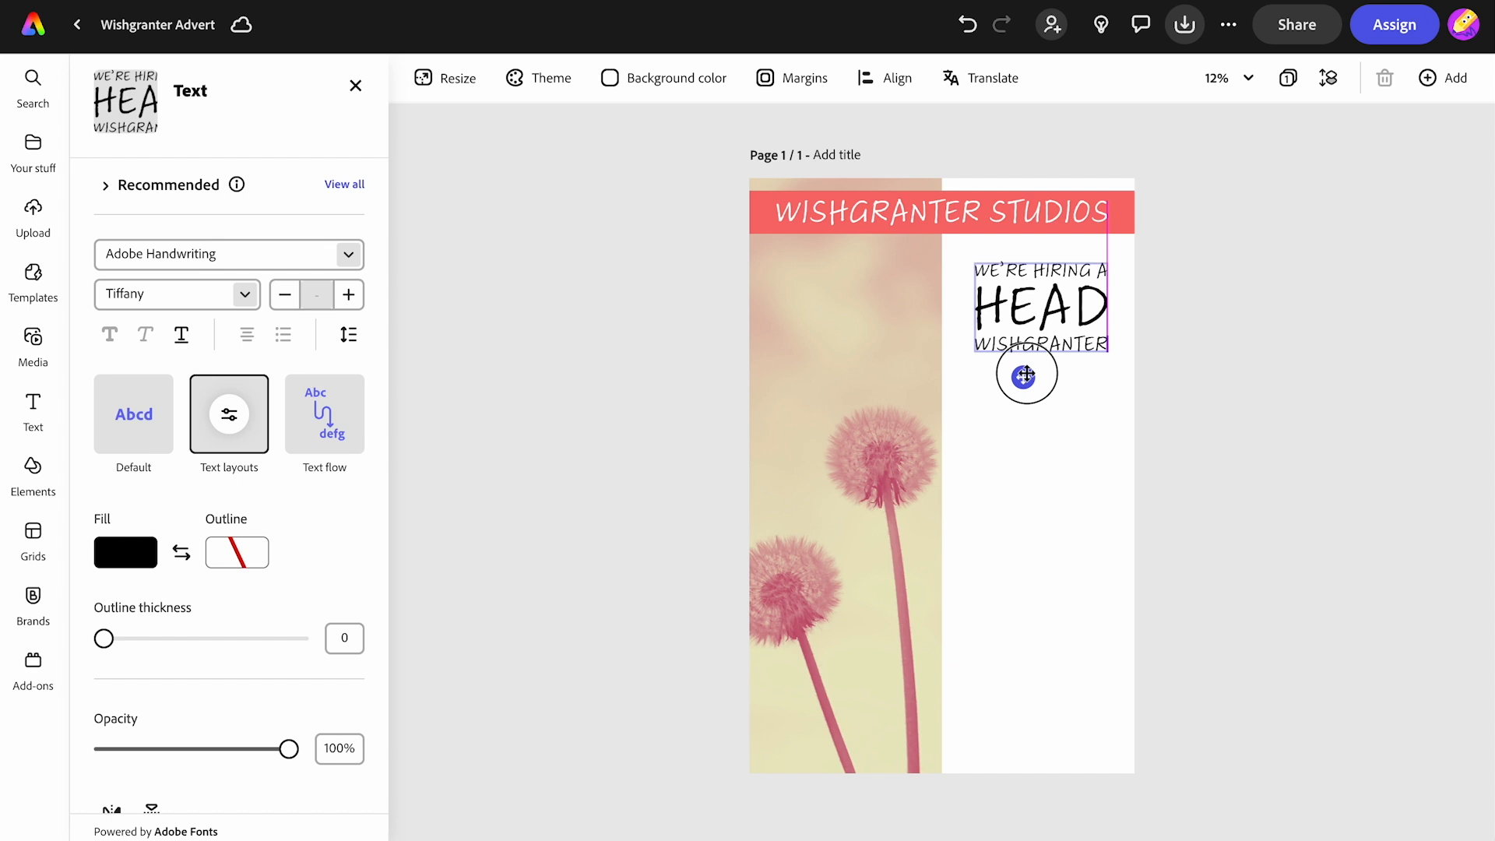
{"action": "left_click_drag", "start_coordinate": [1026, 376], "coordinate": [1028, 377]}
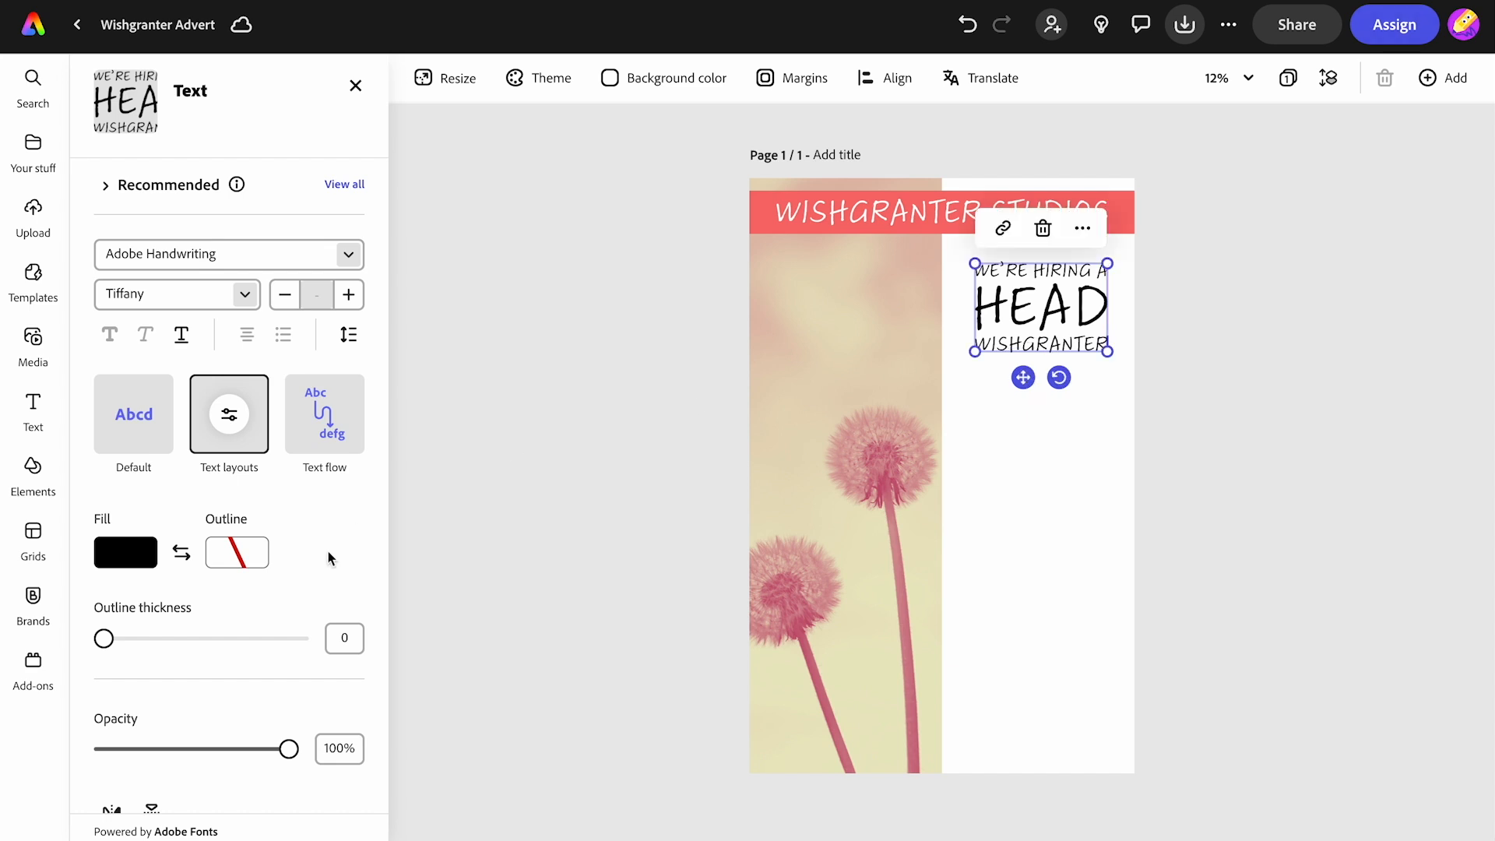
- Give the hiring text block a rounded, brush-edged shape behind it
{"action": "scroll", "coordinate": [234, 689], "scroll_direction": "down", "scroll_amount": 4}
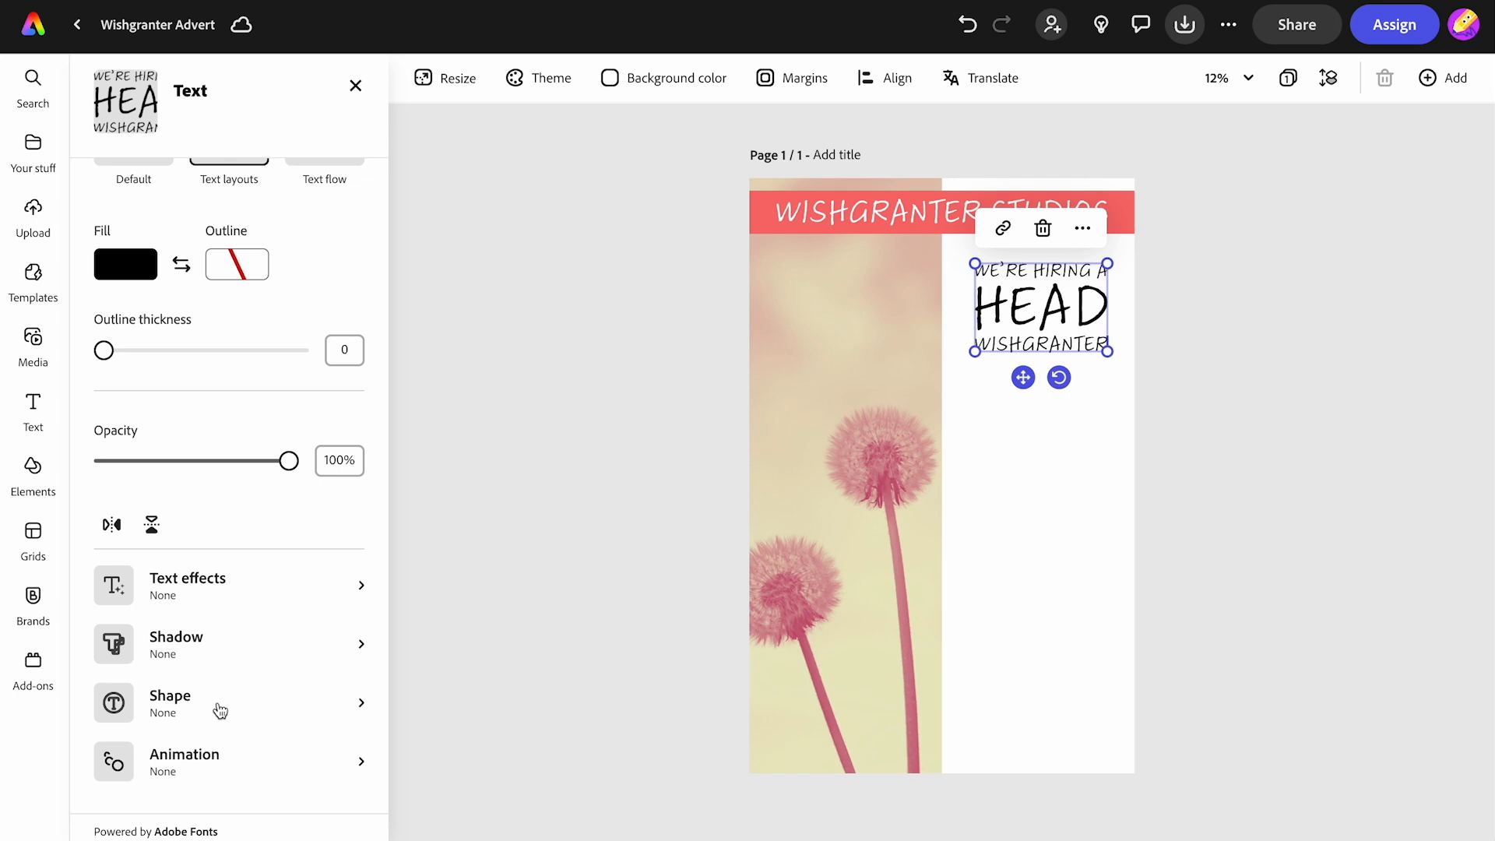
{"action": "left_click", "coordinate": [221, 709]}
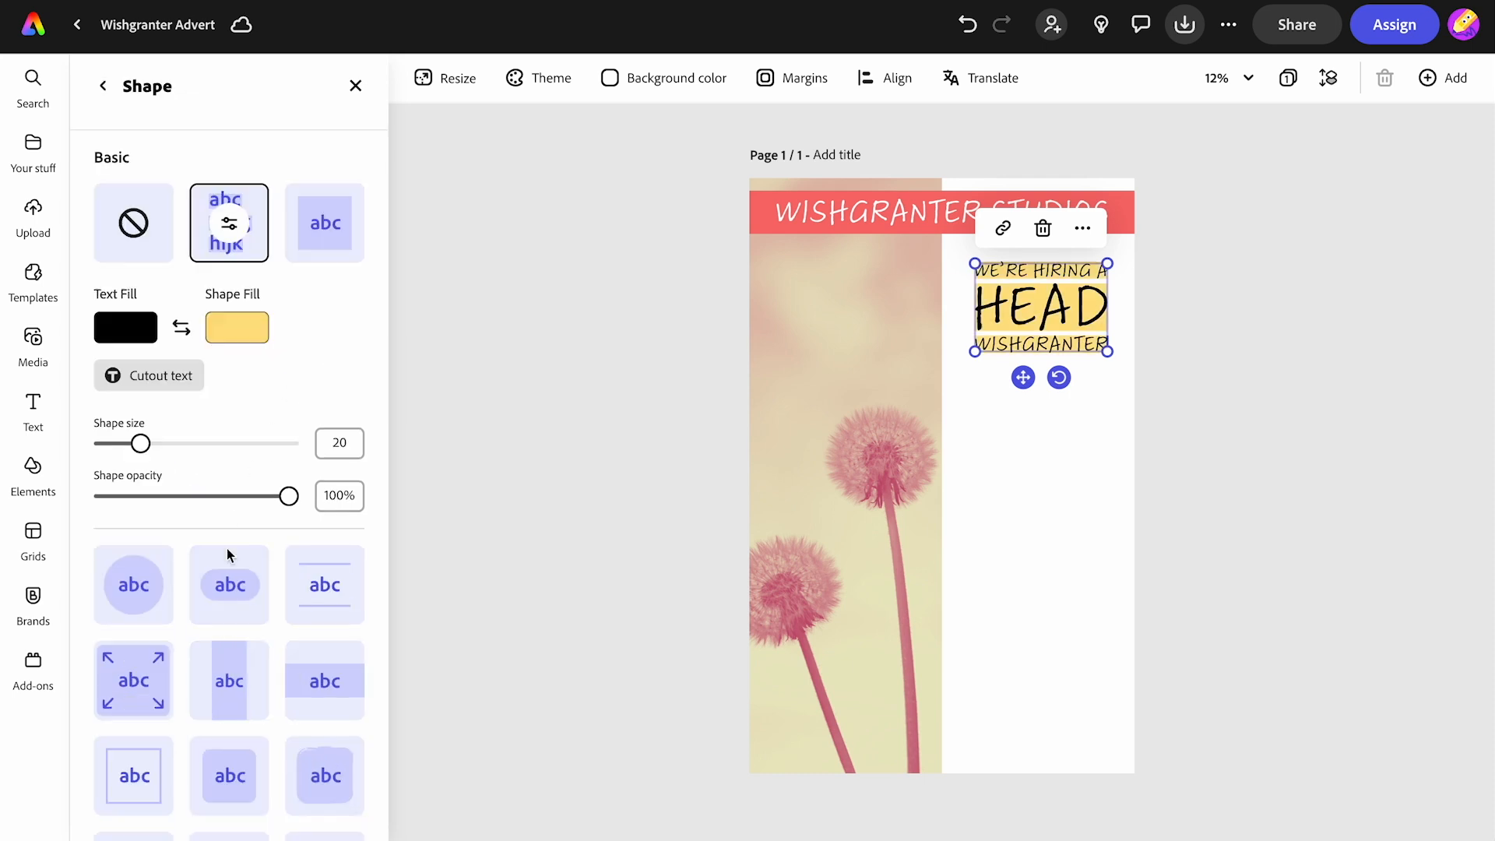
{"action": "scroll", "coordinate": [234, 592], "scroll_direction": "down", "scroll_amount": 2}
{"action": "left_click", "coordinate": [324, 668]}
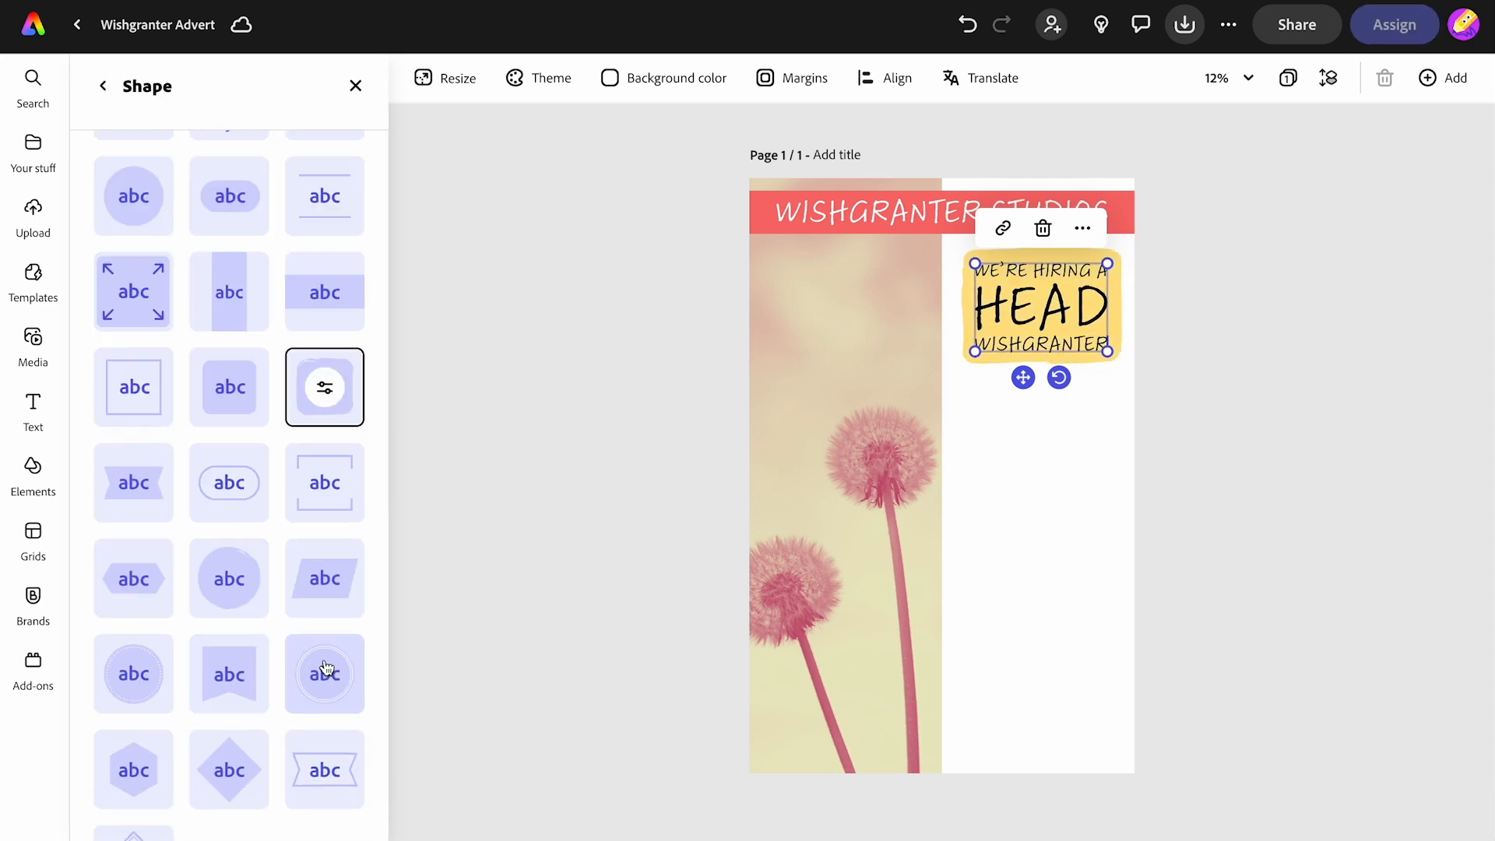
{"action": "left_click", "coordinate": [325, 387]}
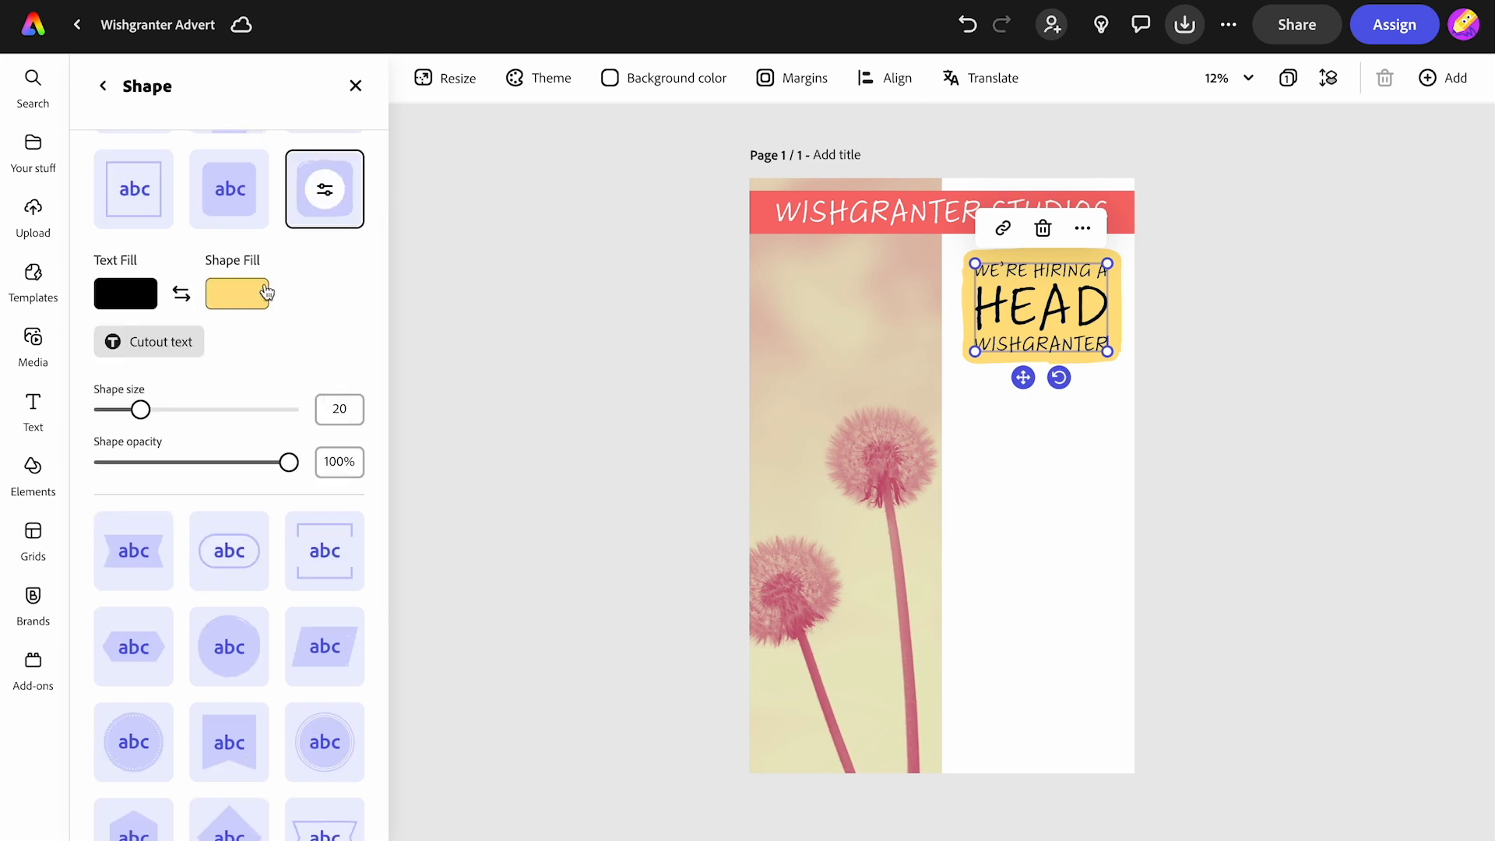
- Set the badge's shape fill to #F76D6D by sampling the heading band's colour with the eyedropper
{"action": "left_click", "coordinate": [238, 297]}
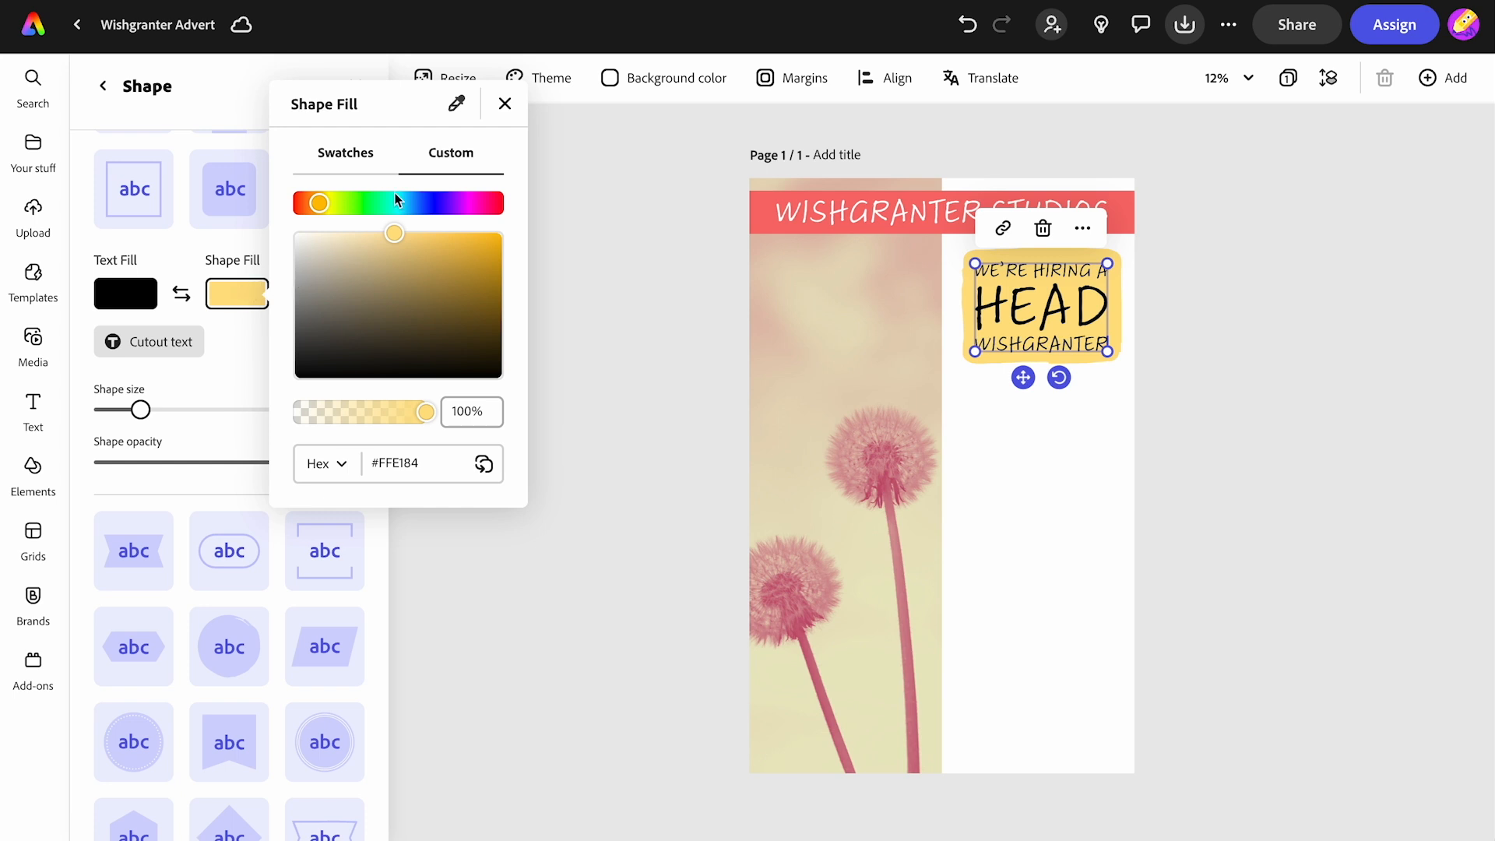
{"action": "left_click", "coordinate": [455, 106]}
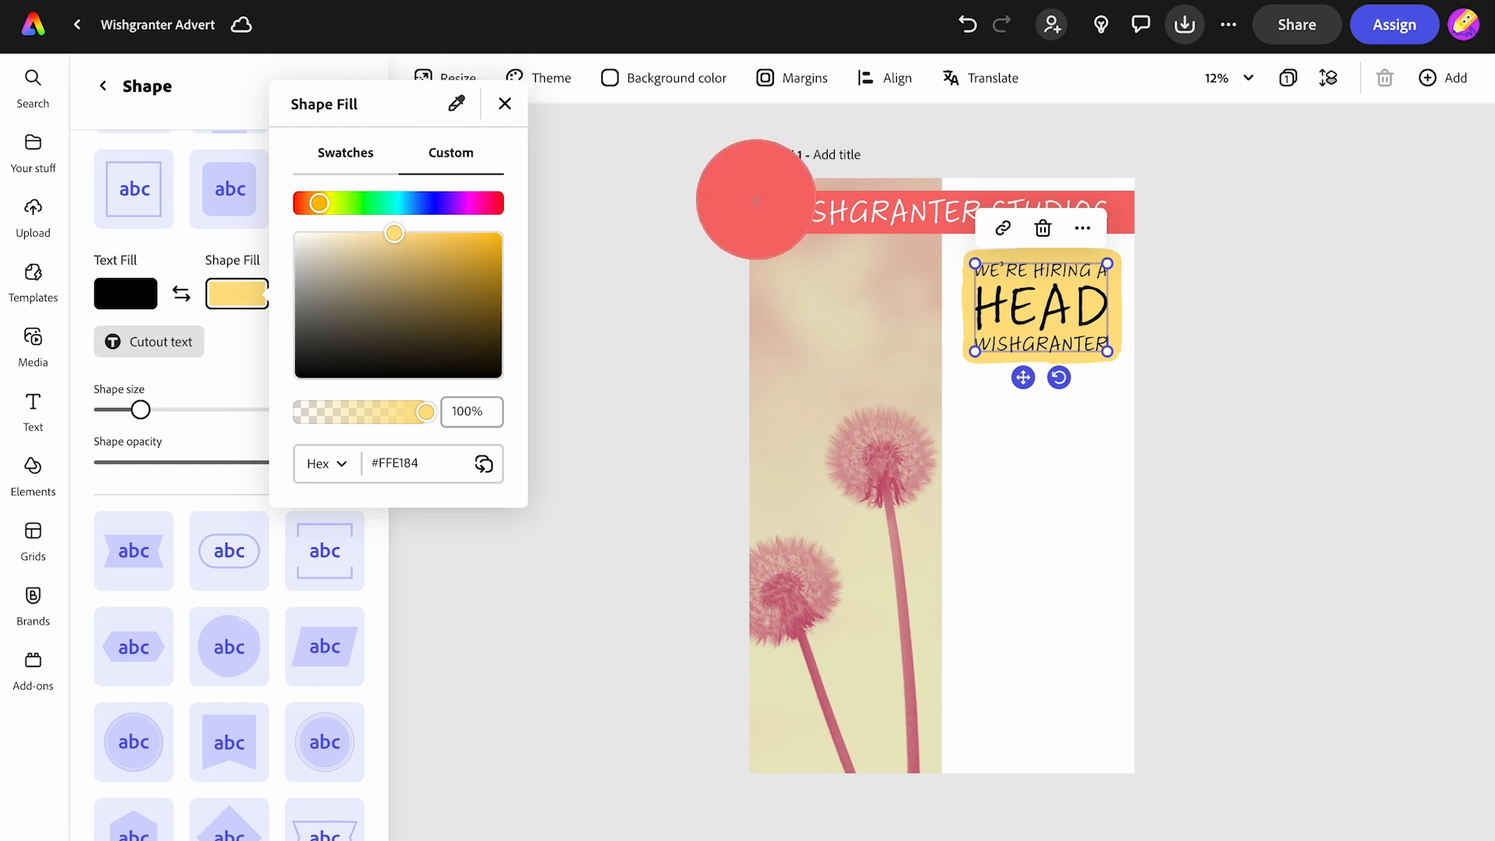
{"action": "left_click", "coordinate": [756, 200]}
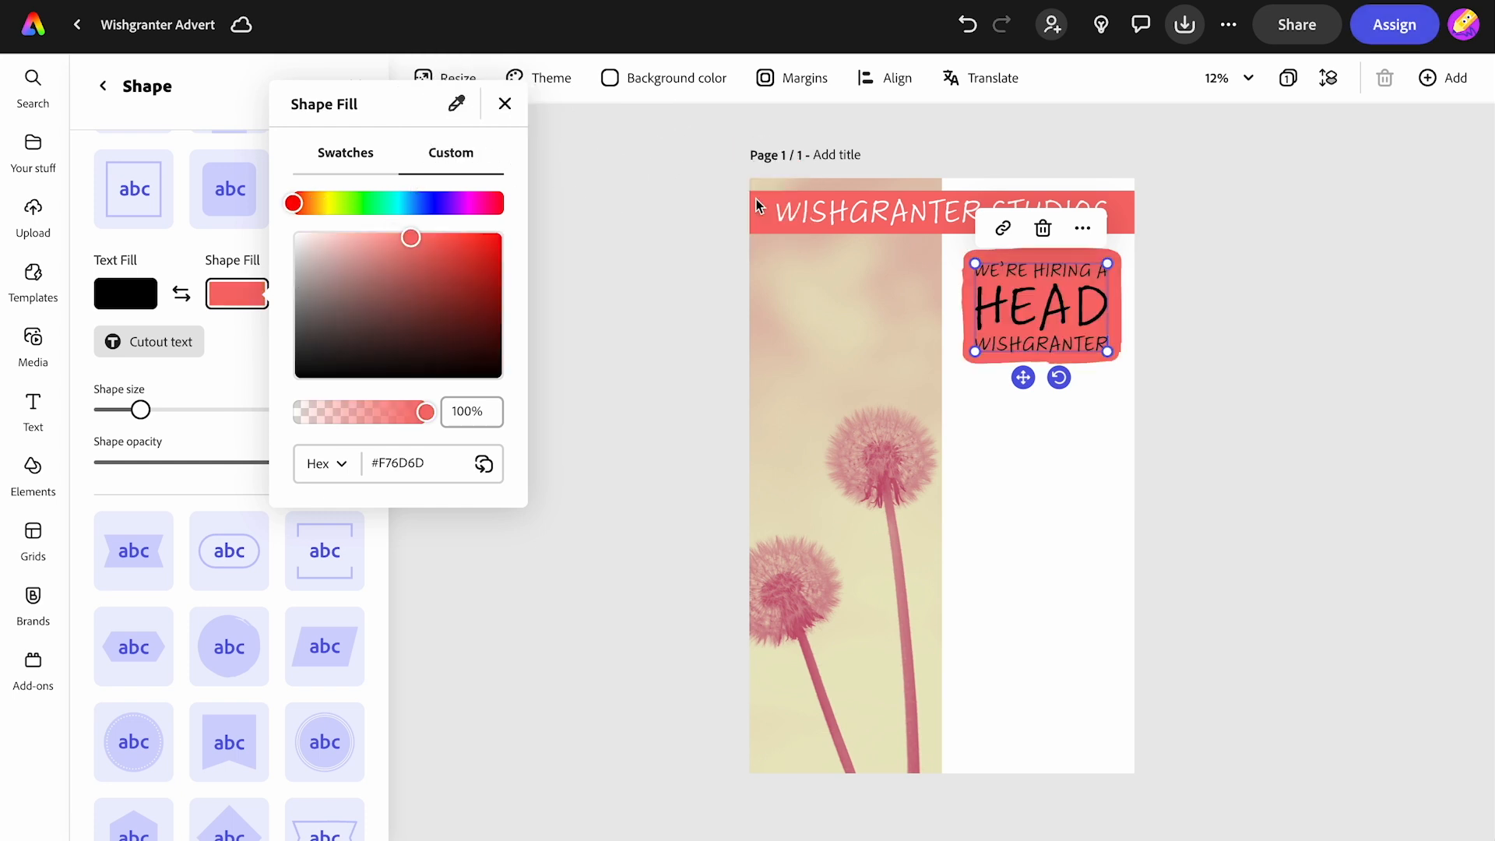
- Set the hiring text's fill colour to white (#FFFFFF)
{"action": "left_click", "coordinate": [161, 290]}
{"action": "left_click", "coordinate": [136, 294]}
{"action": "left_click_drag", "start_coordinate": [184, 384], "coordinate": [183, 233]}
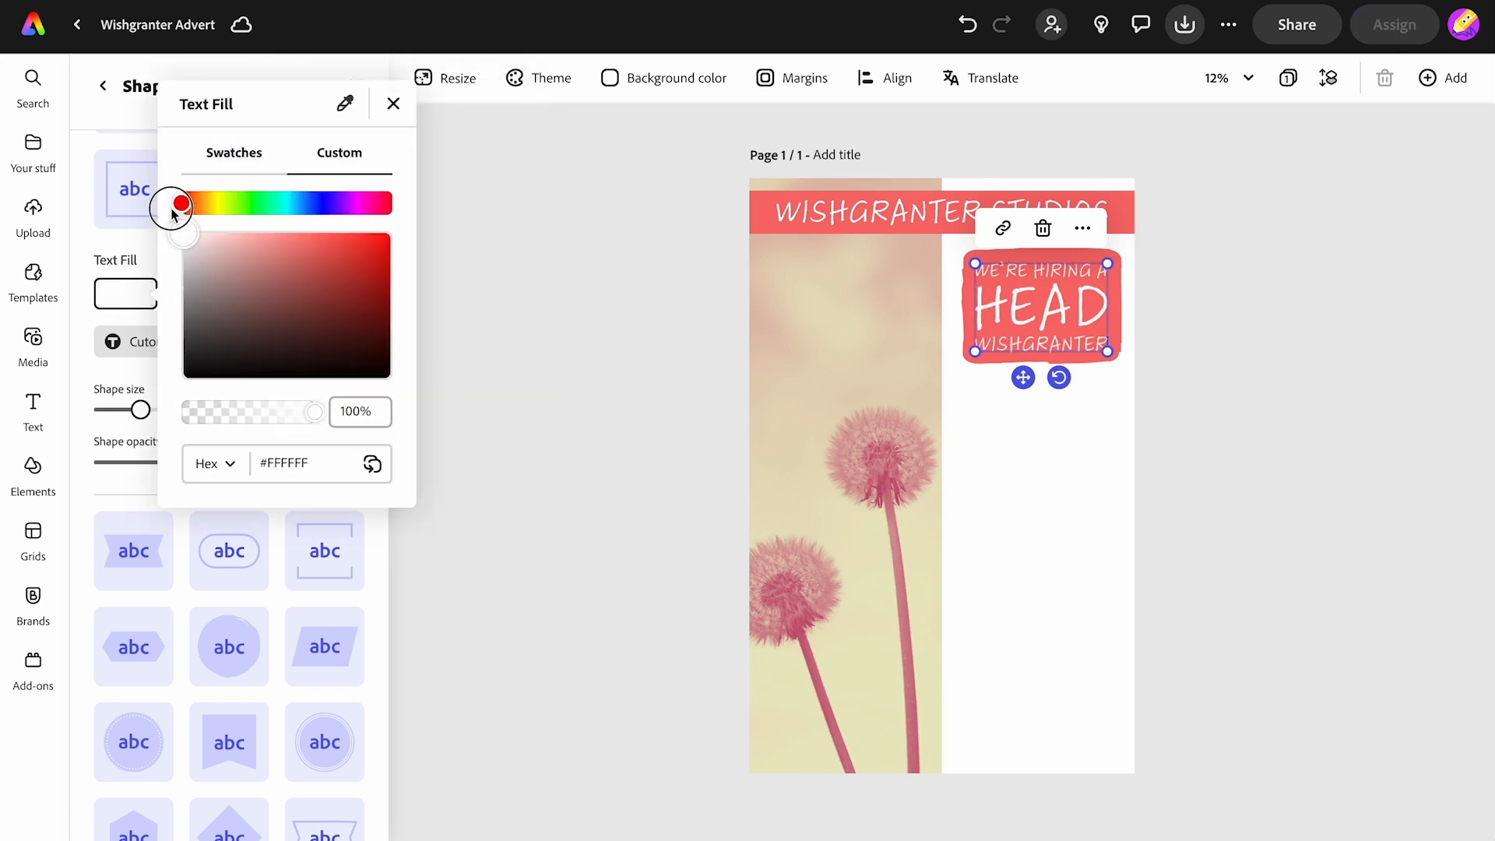
{"action": "left_click", "coordinate": [530, 336]}
- Add a new text box and paste the paragraph beginning "Do you think you have the skills and knowledge"
{"action": "left_click", "coordinate": [33, 406]}
{"action": "left_click", "coordinate": [234, 133]}
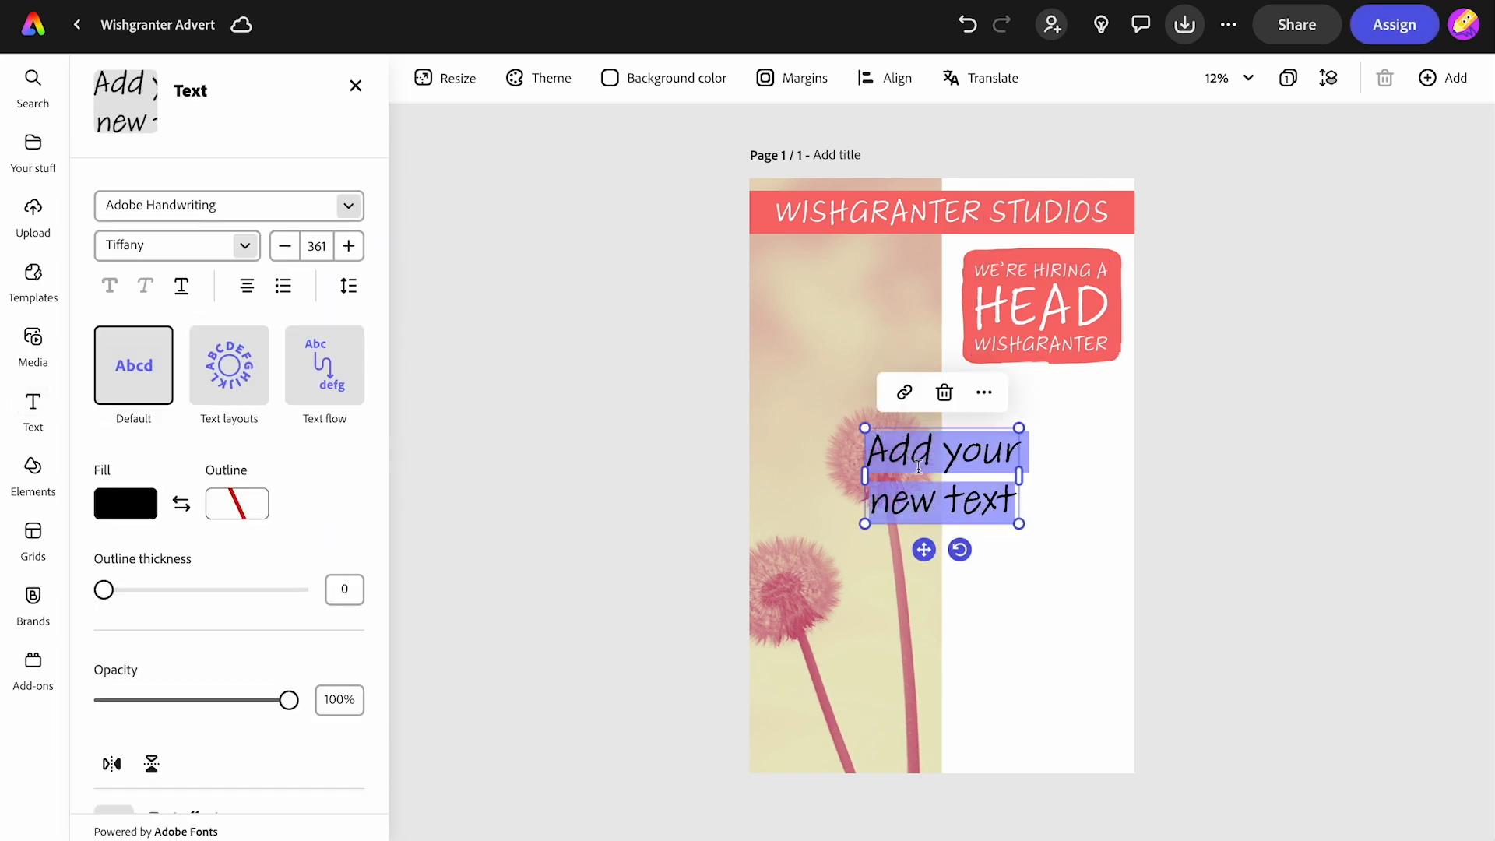
{"action": "type", "text": "Do you think you have the skills and knowledge to work in a busy and exciting wish-granting facility? Are you up to date with wish-granting protocols? Are you knowledgeable about wishgranting law?"}
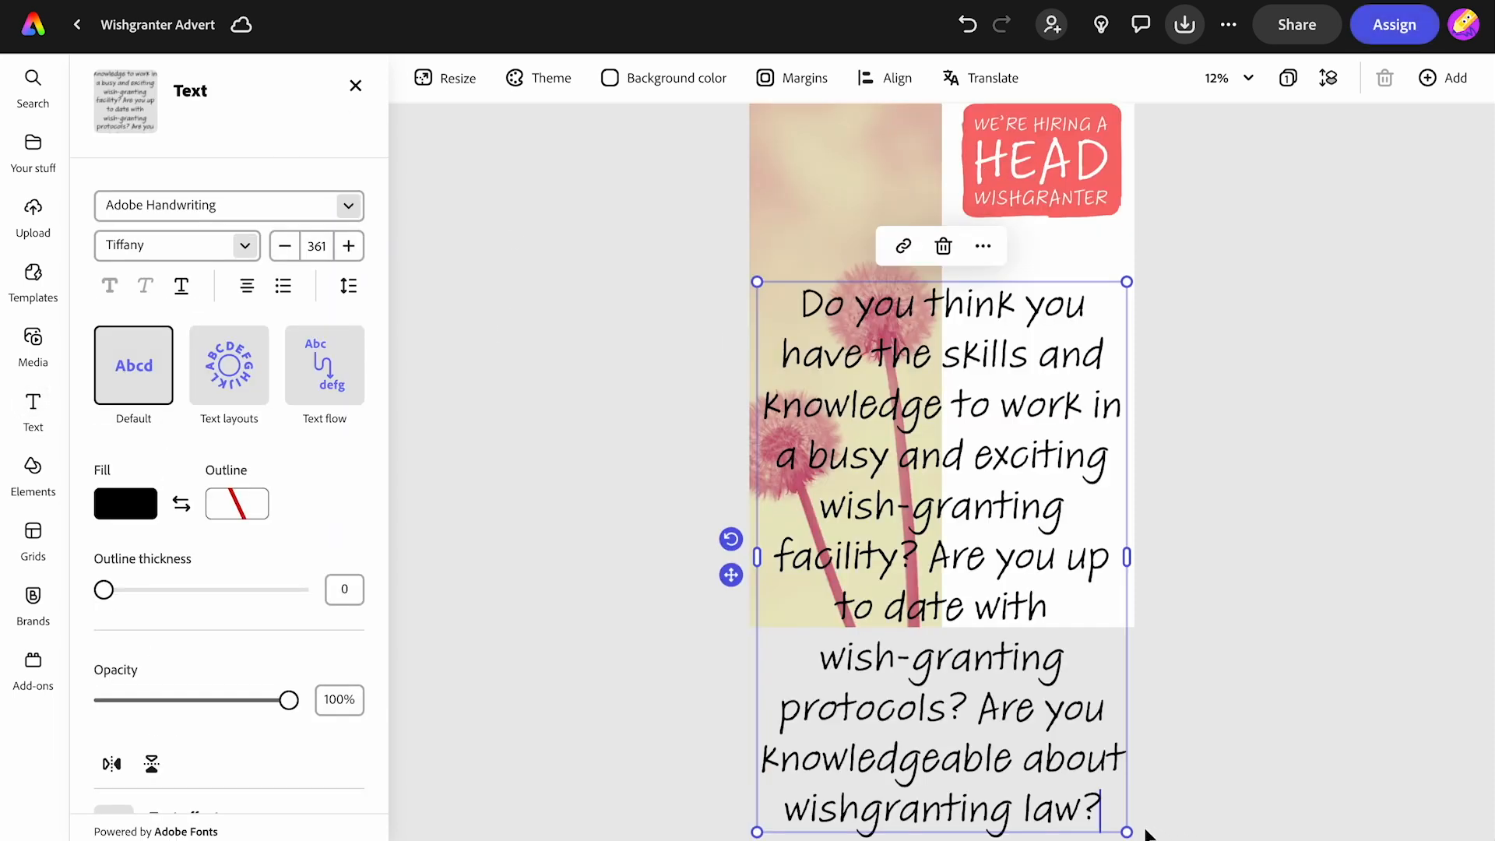
- Shrink the paragraph box, place it below the hiring badge, and widen it slightly
{"action": "left_click_drag", "start_coordinate": [1126, 832], "coordinate": [995, 600]}
{"action": "left_click_drag", "start_coordinate": [973, 605], "coordinate": [877, 413]}
{"action": "left_click_drag", "start_coordinate": [803, 457], "coordinate": [1023, 446]}
{"action": "left_click_drag", "start_coordinate": [990, 332], "coordinate": [971, 337]}
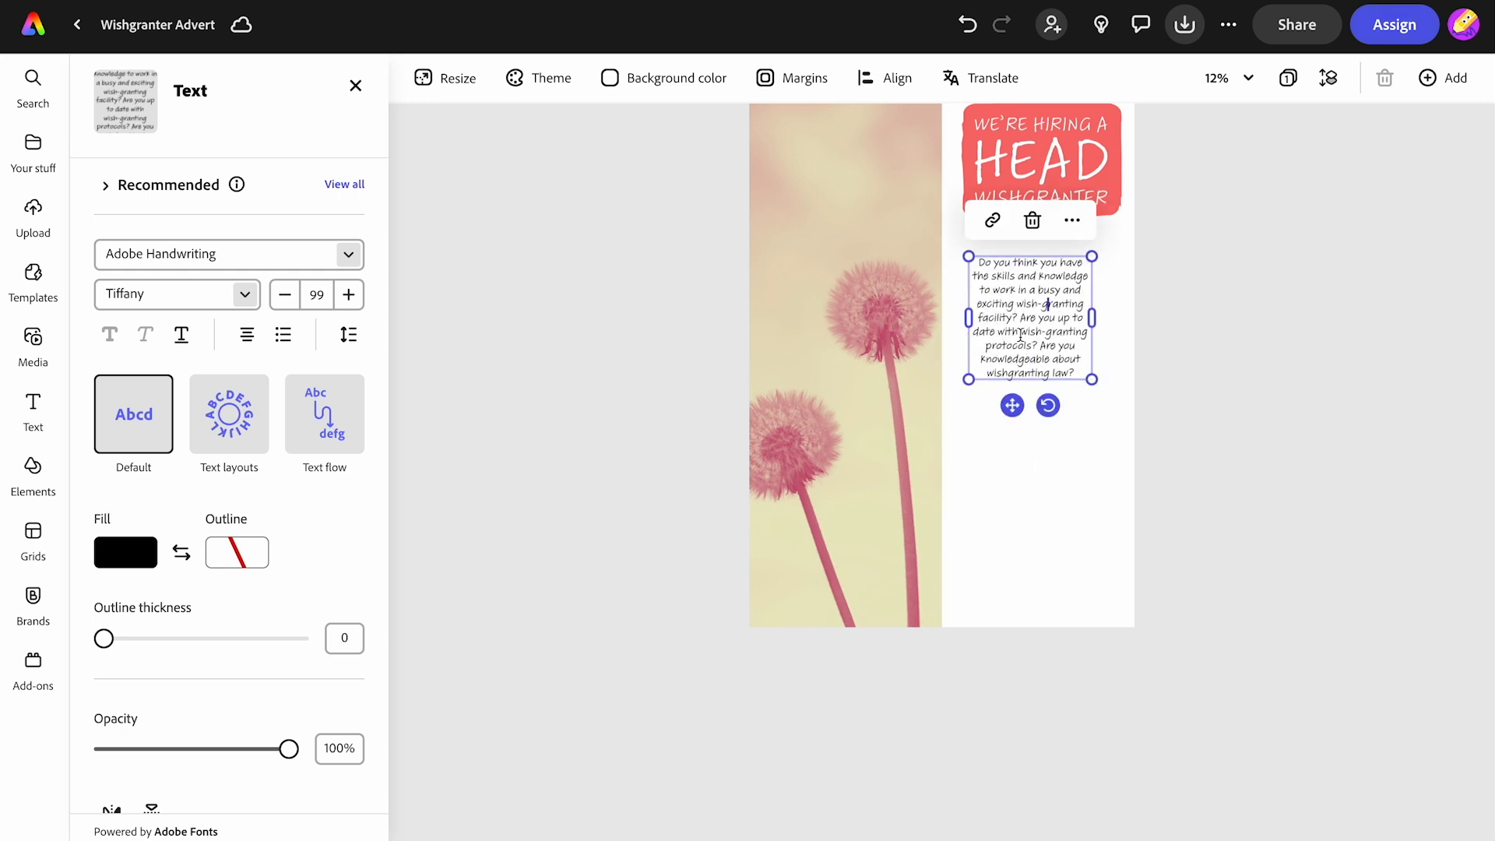
{"action": "left_click_drag", "start_coordinate": [1091, 318], "coordinate": [1114, 324]}
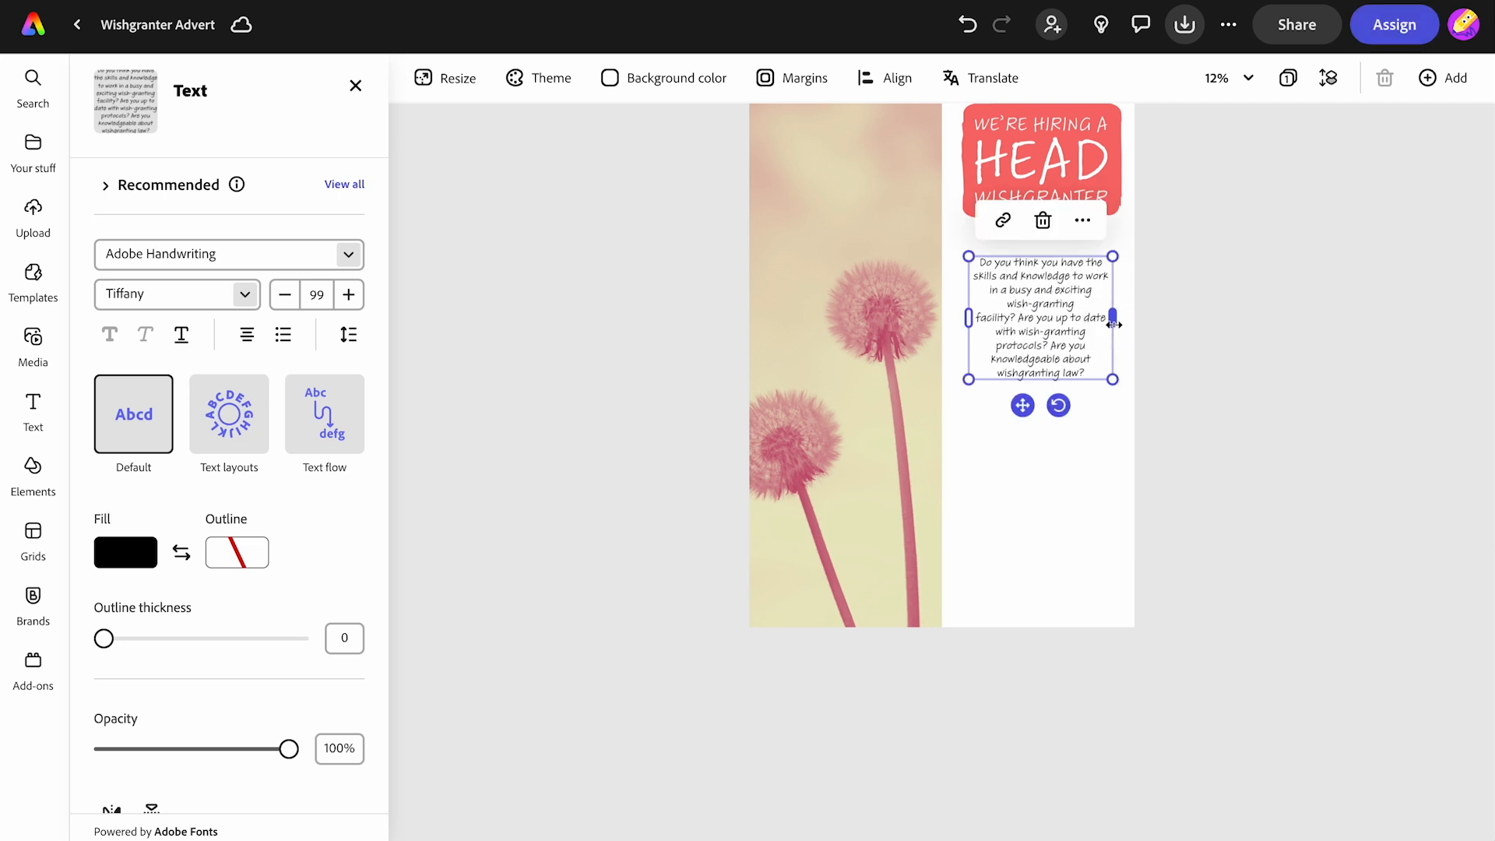
- Set the paragraph's font to Poppins Regular
{"action": "key", "text": "ctrl+a"}
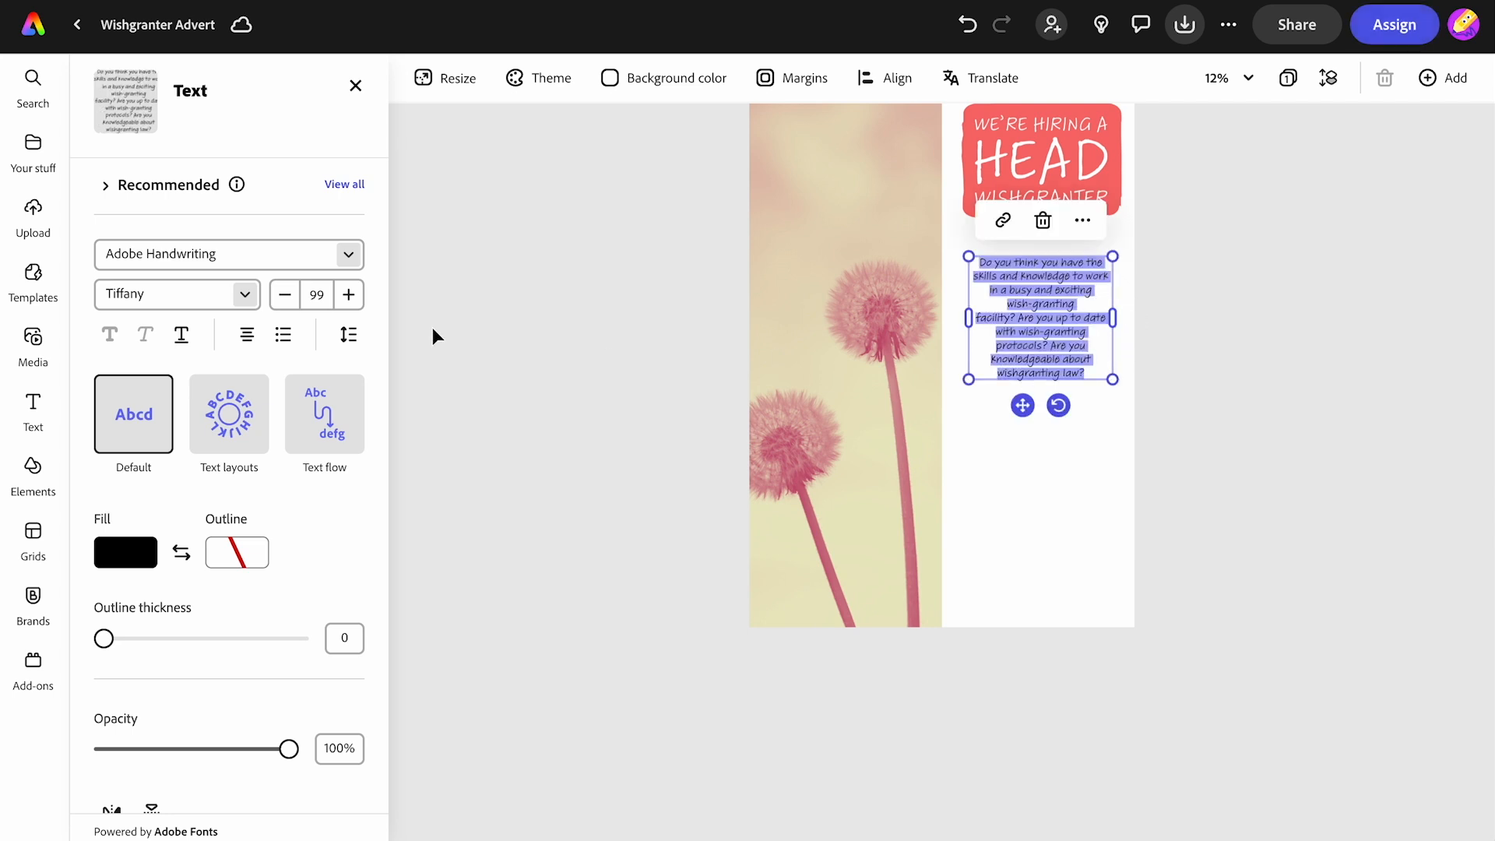
{"action": "left_click", "coordinate": [195, 253]}
{"action": "type", "text": "p"}
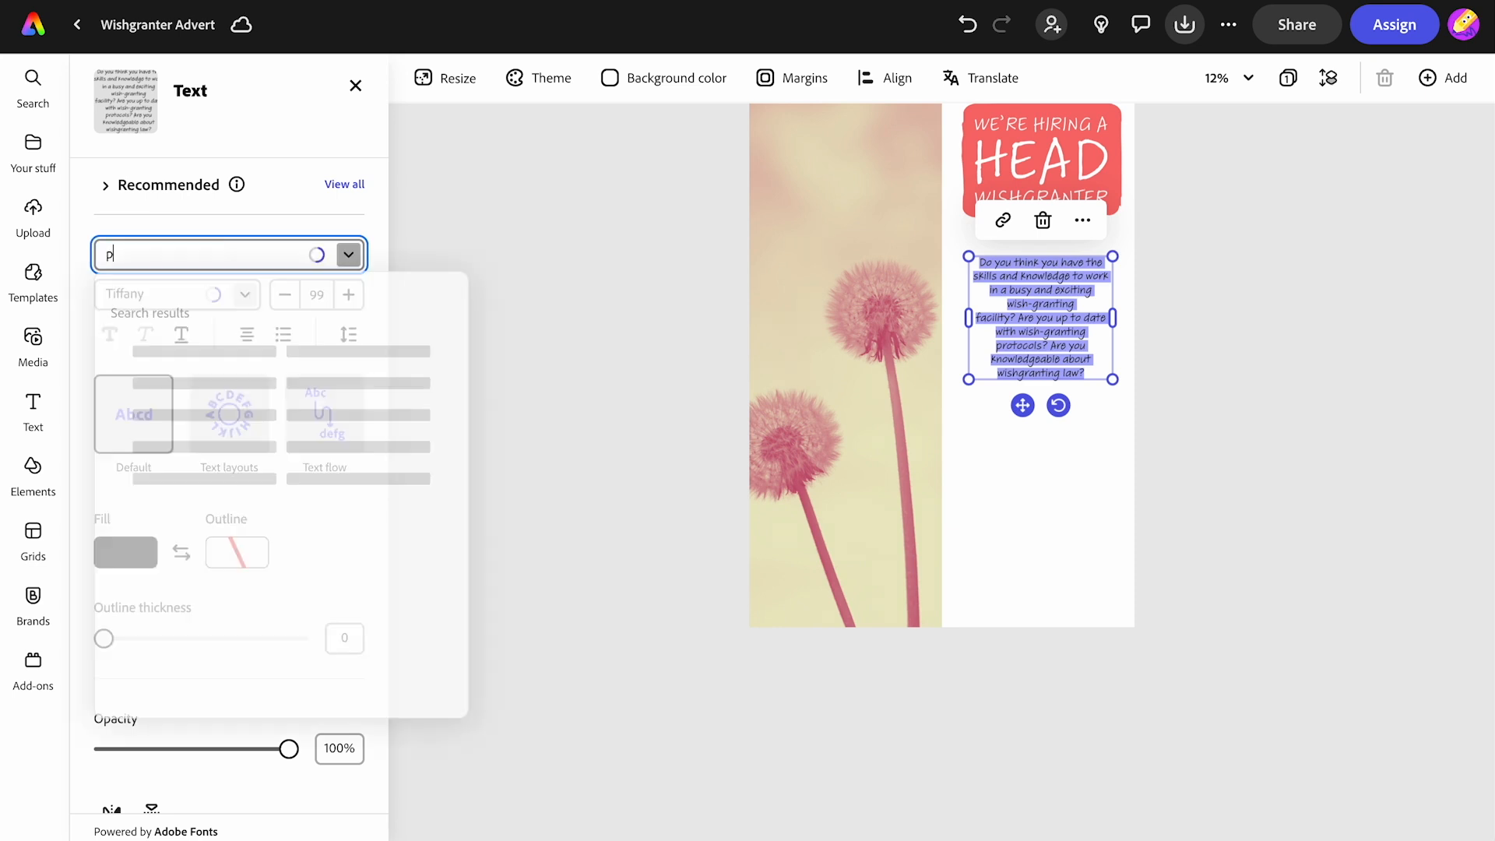
{"action": "type", "text": "oppins"}
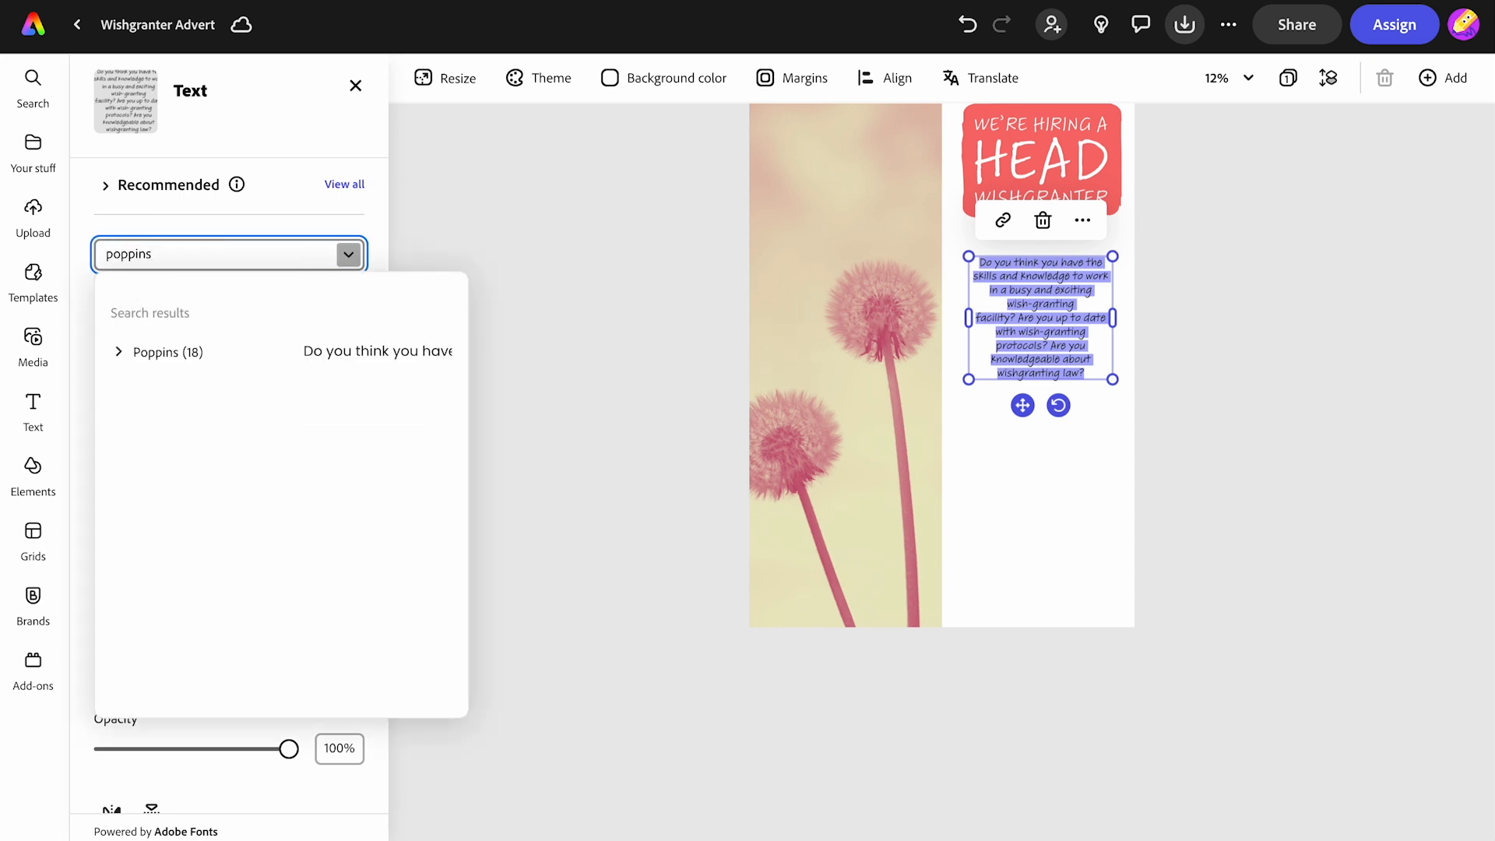
{"action": "left_click", "coordinate": [118, 351]}
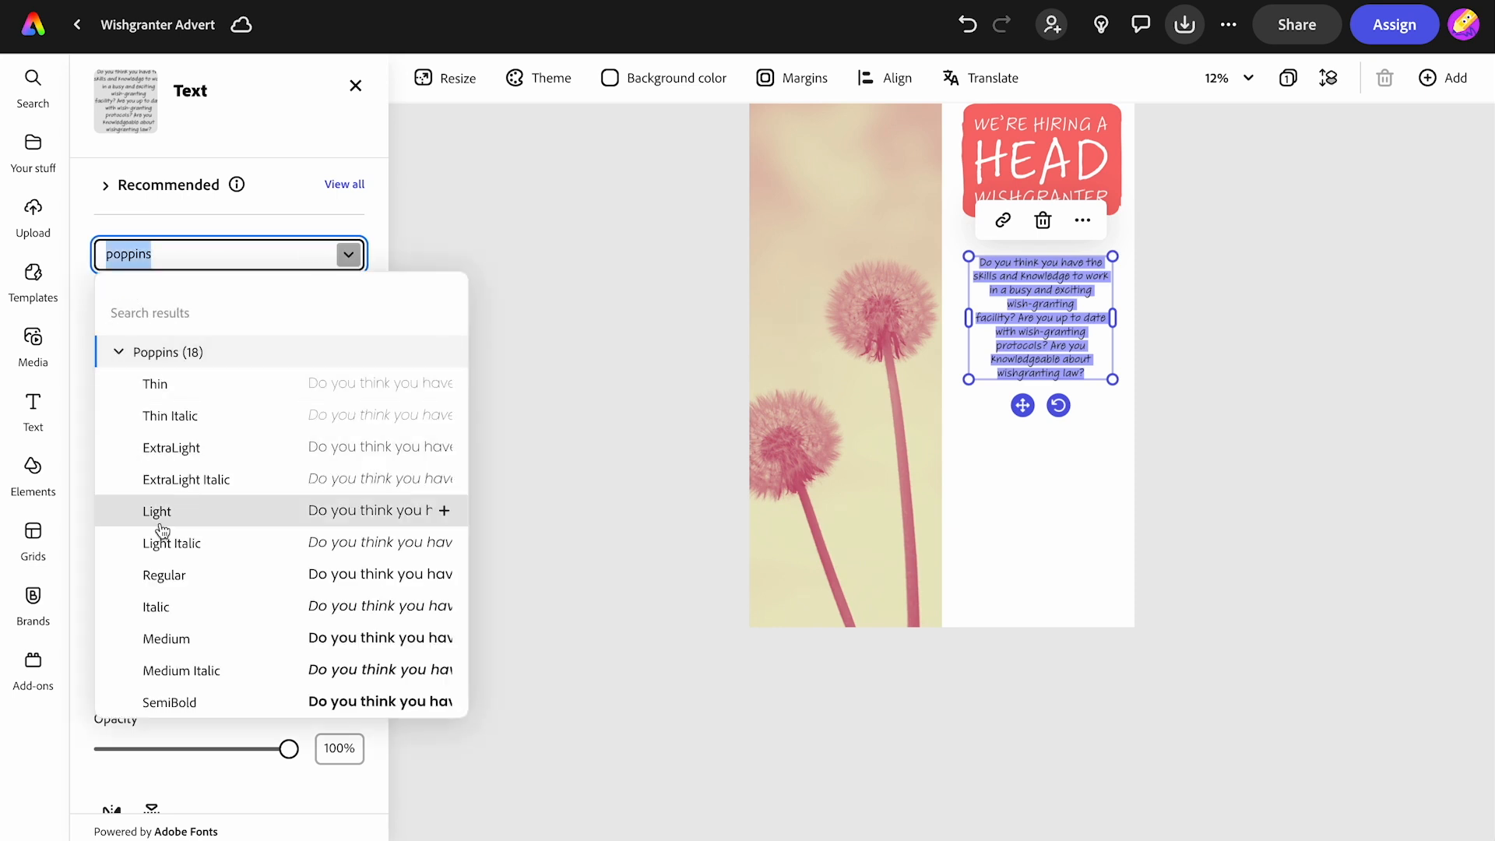
{"action": "left_click", "coordinate": [165, 575]}
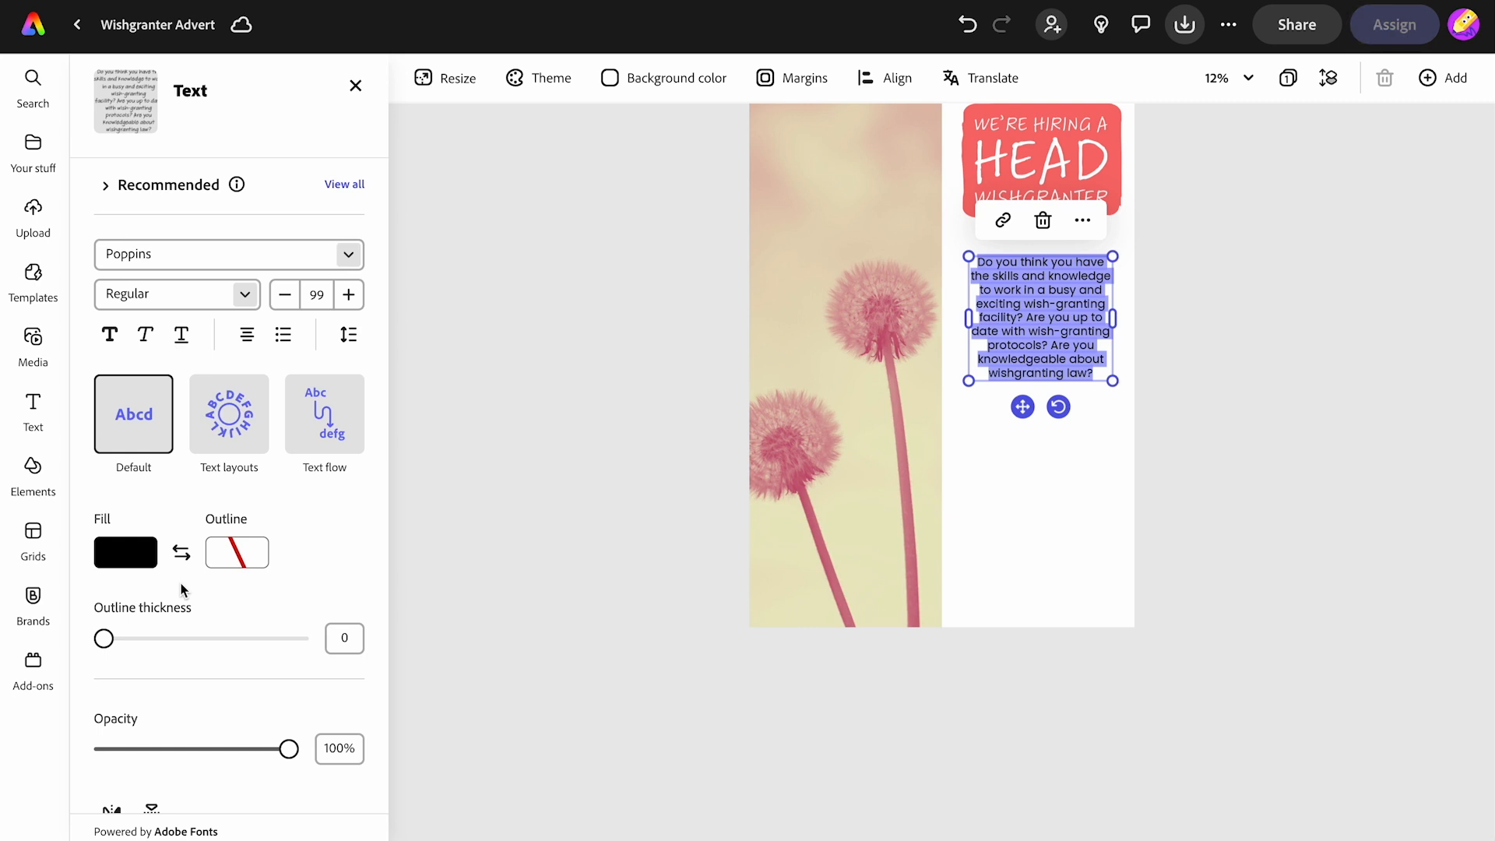
{"action": "left_click", "coordinate": [510, 440]}
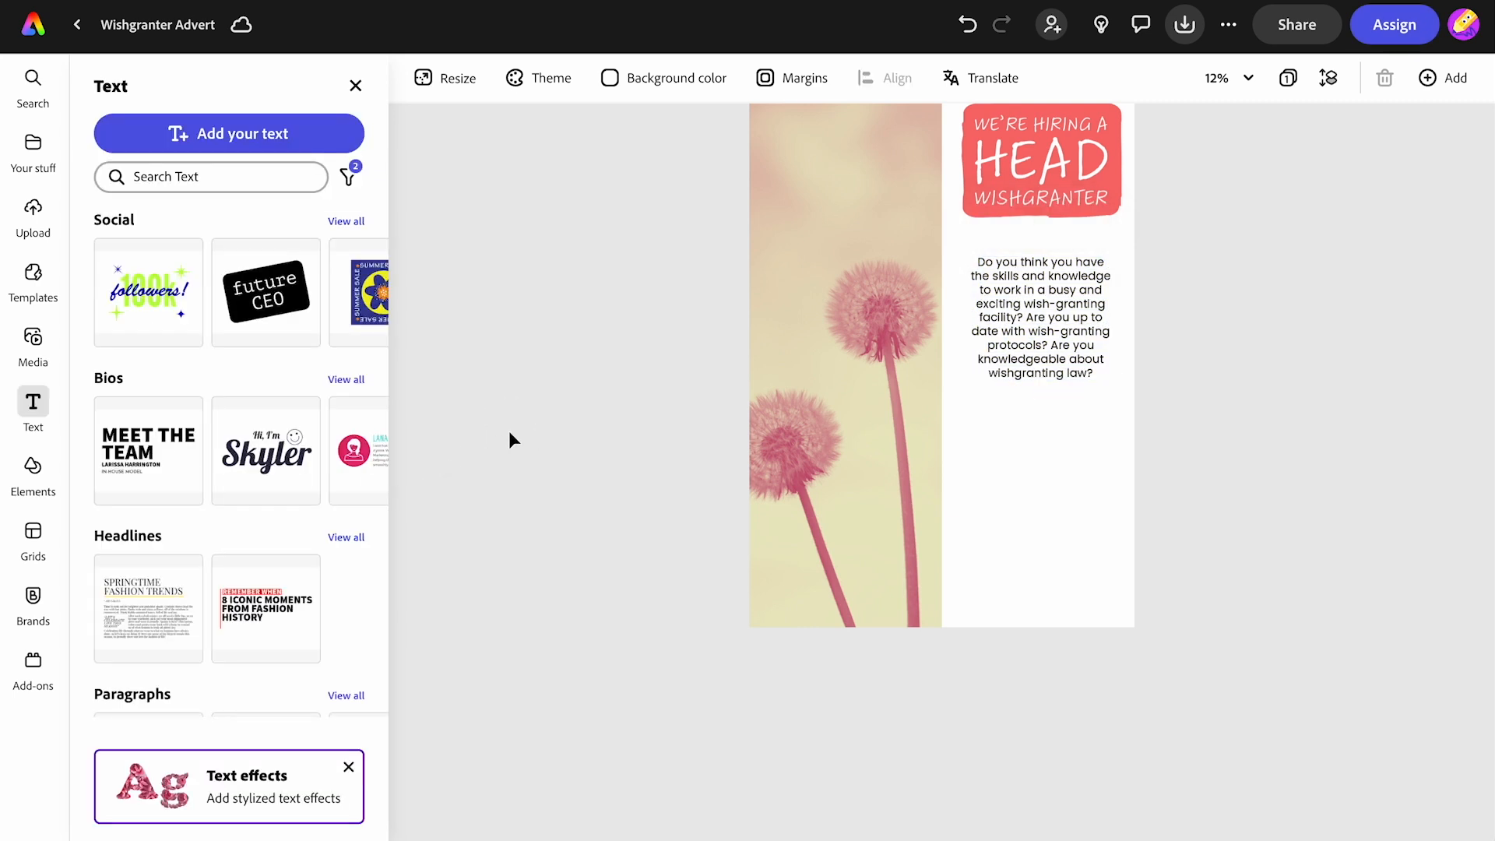
- Add another text box and paste the "KEY SKILLS INCLUDE:" bullet list of Punctuality, Empathy, Engineering degree and Problem solving skills
{"action": "scroll", "coordinate": [508, 431], "scroll_direction": "up", "scroll_amount": 3}
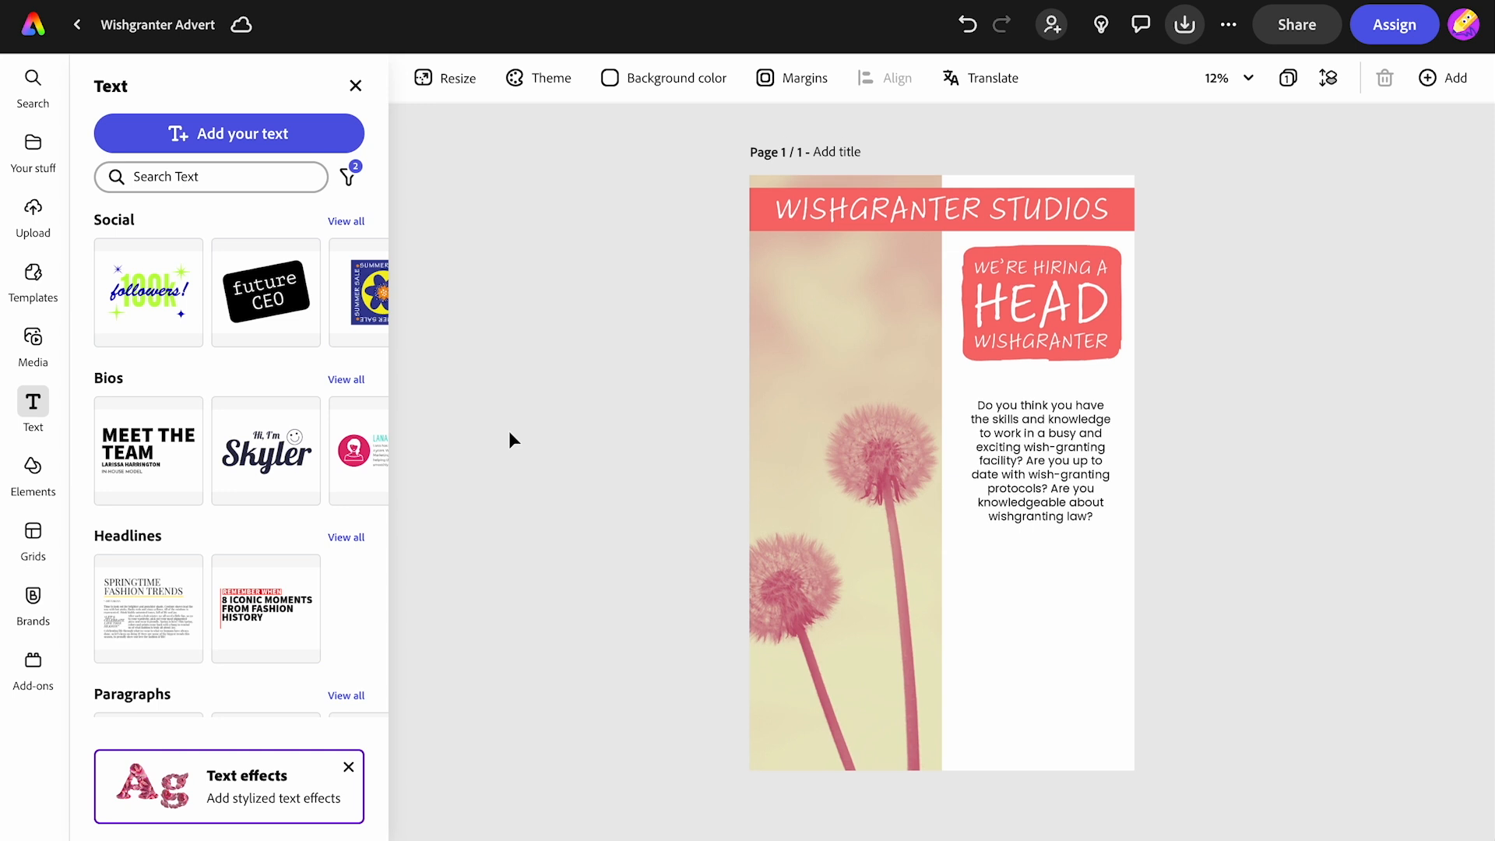
{"action": "left_click", "coordinate": [225, 132]}
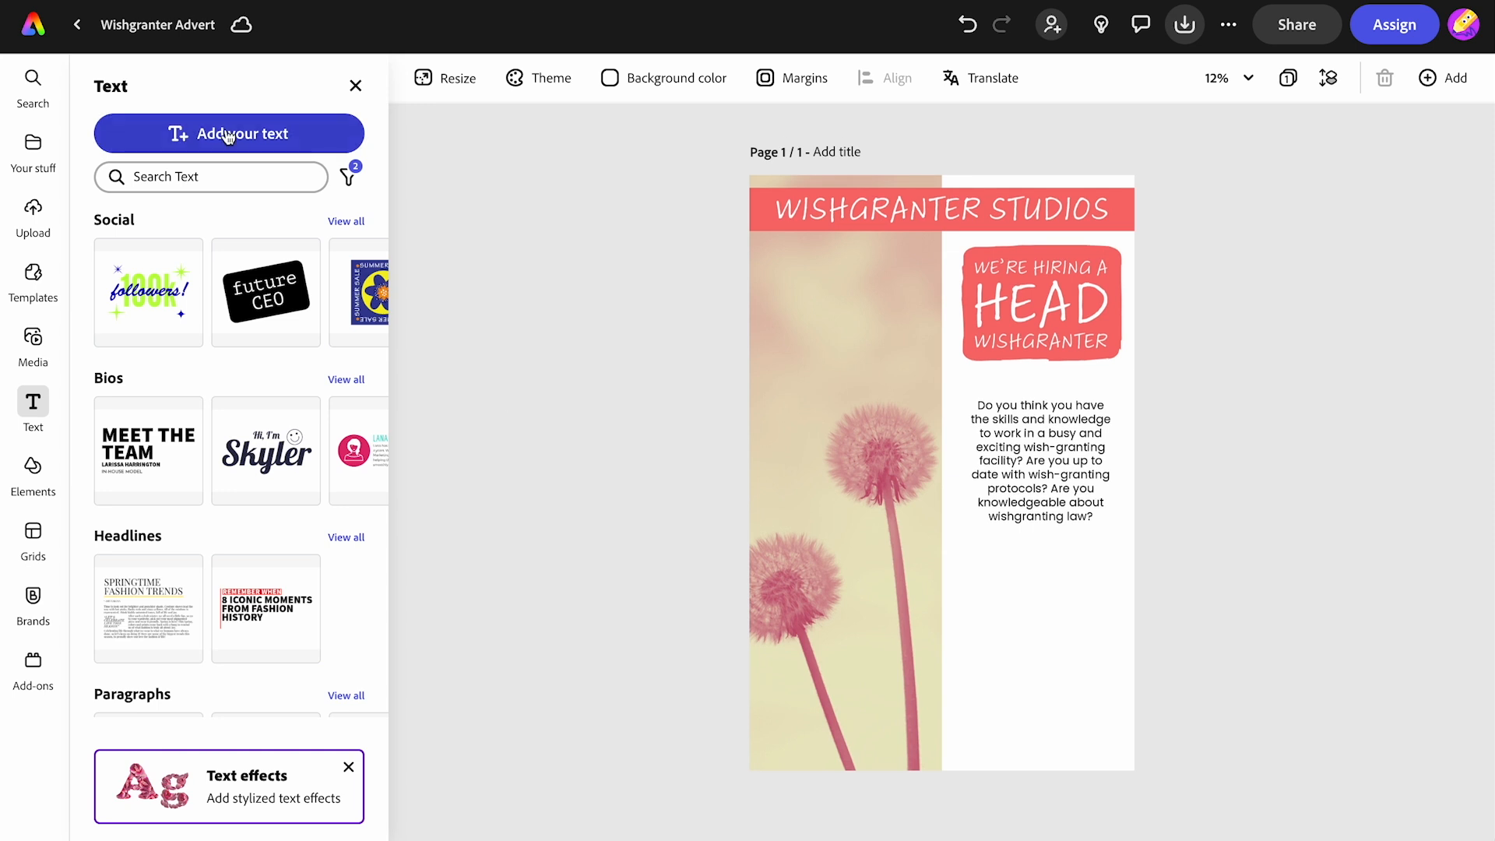
{"action": "type", "text": "KEY SKILLS INCLUDE: • Punctuality • Empathy • Engineering degree • Problem solving skills"}
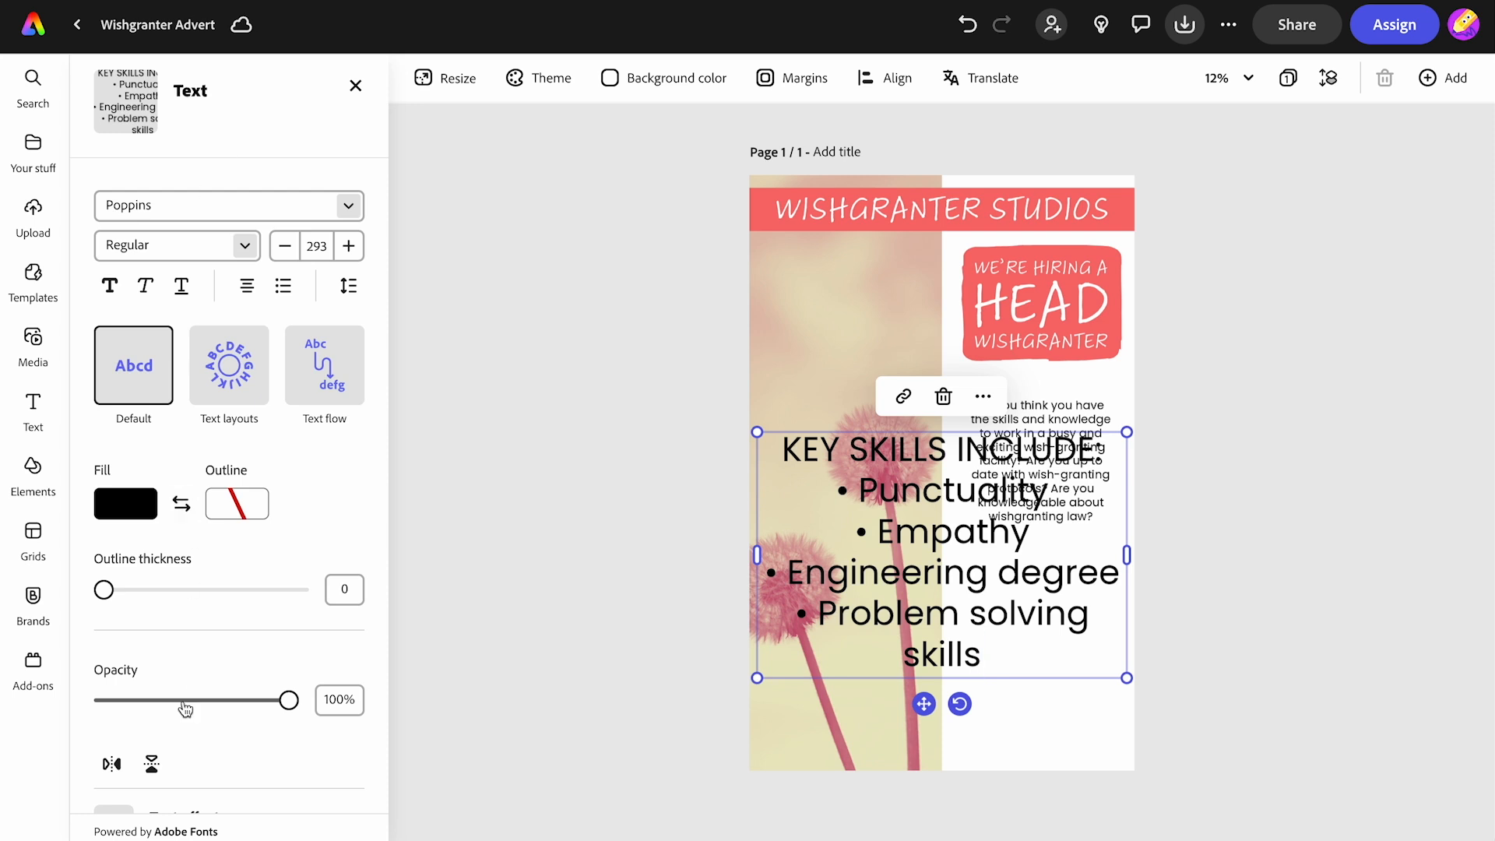
{"action": "scroll", "coordinate": [184, 711], "scroll_direction": "down", "scroll_amount": 2}
{"action": "scroll", "coordinate": [183, 720], "scroll_direction": "up", "scroll_amount": 2}
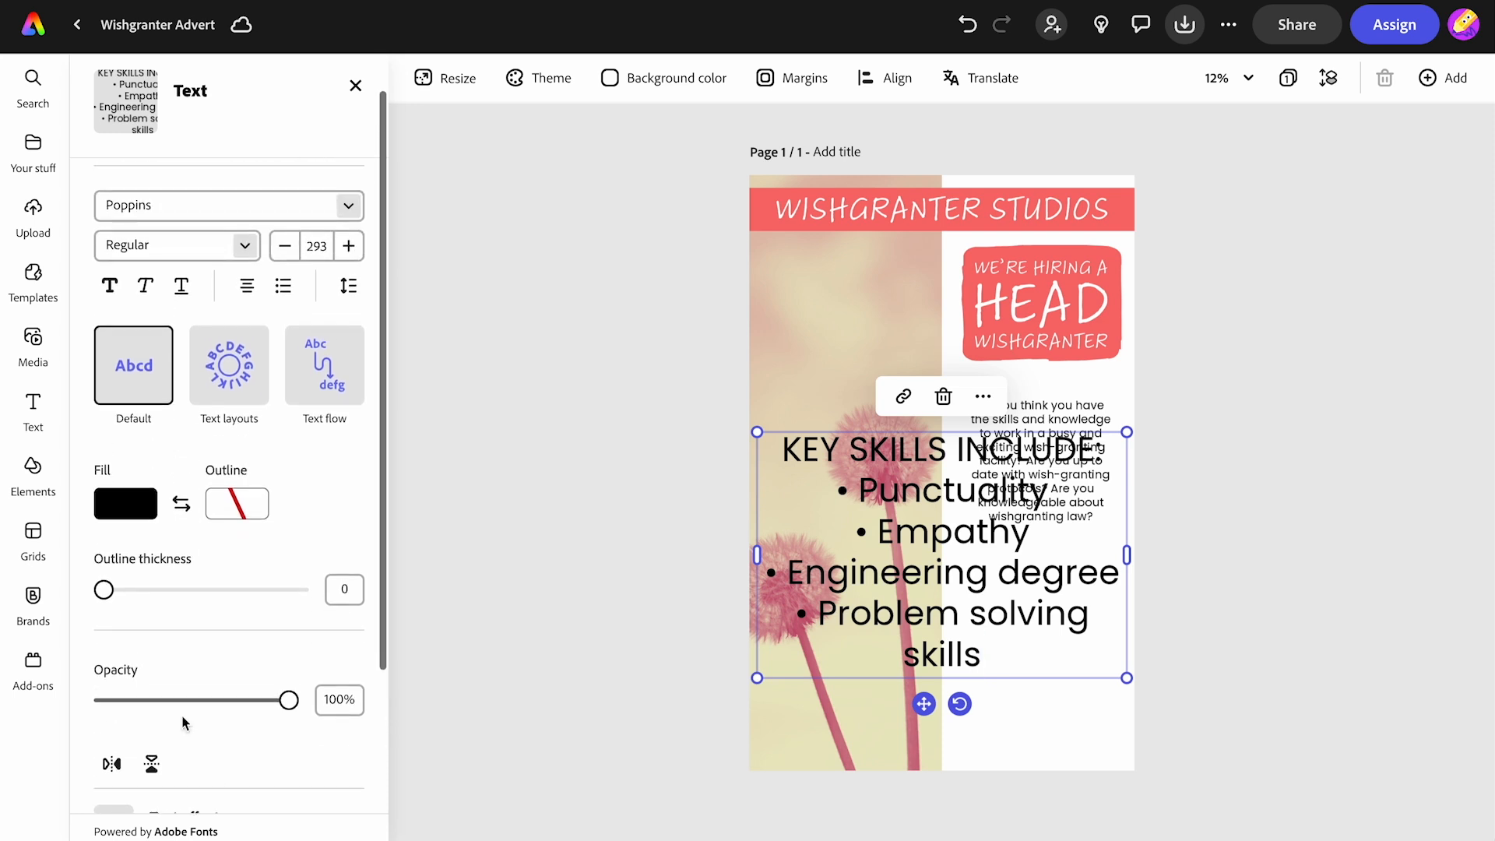
- Give the key skills list the same rounded, brush-edged shape behind it
{"action": "scroll", "coordinate": [184, 720], "scroll_direction": "down", "scroll_amount": 3}
{"action": "left_click", "coordinate": [190, 710]}
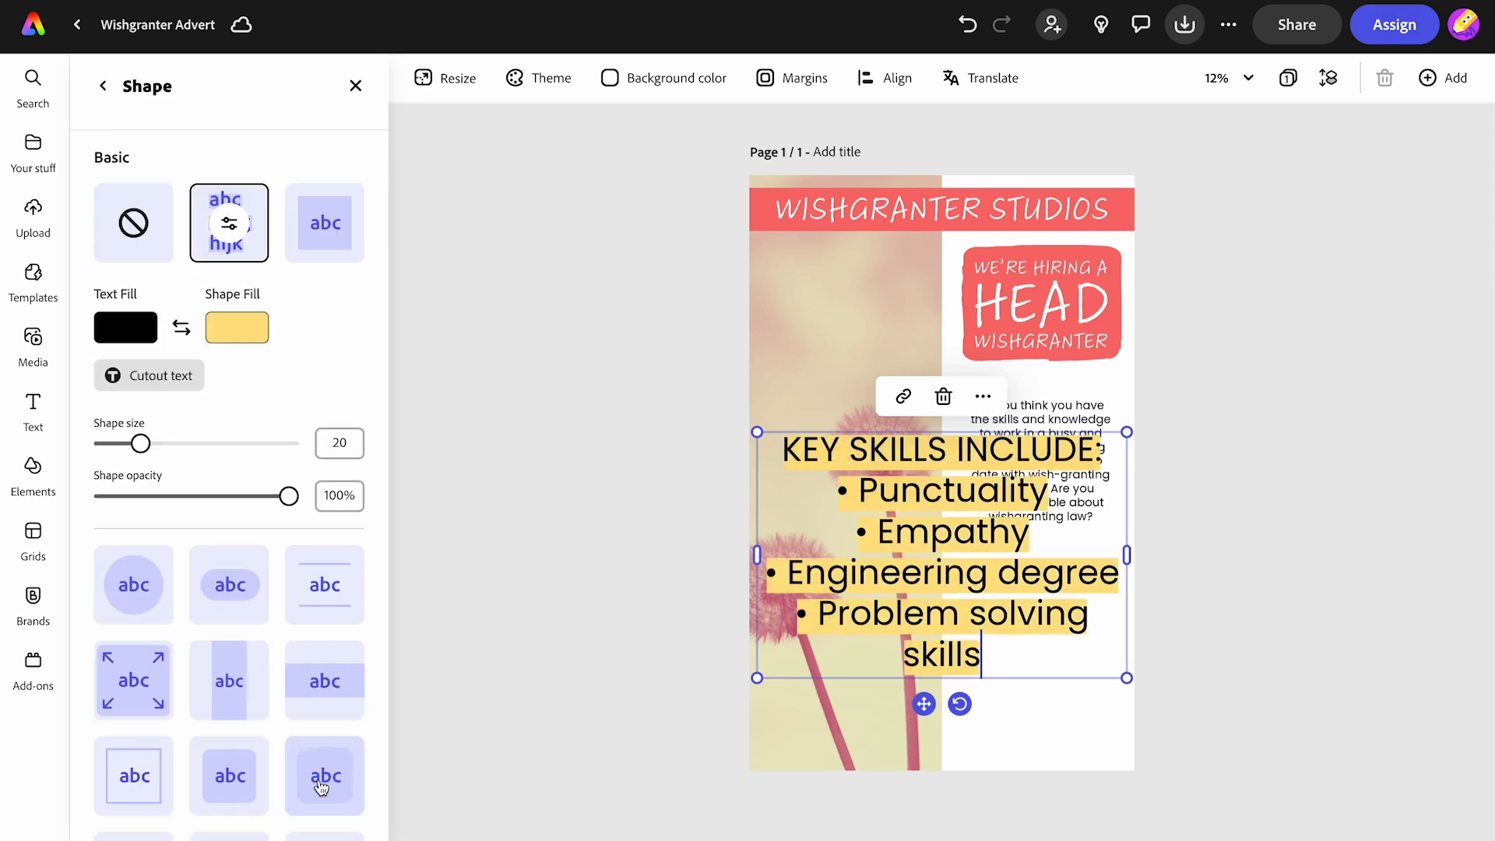
{"action": "left_click", "coordinate": [322, 787]}
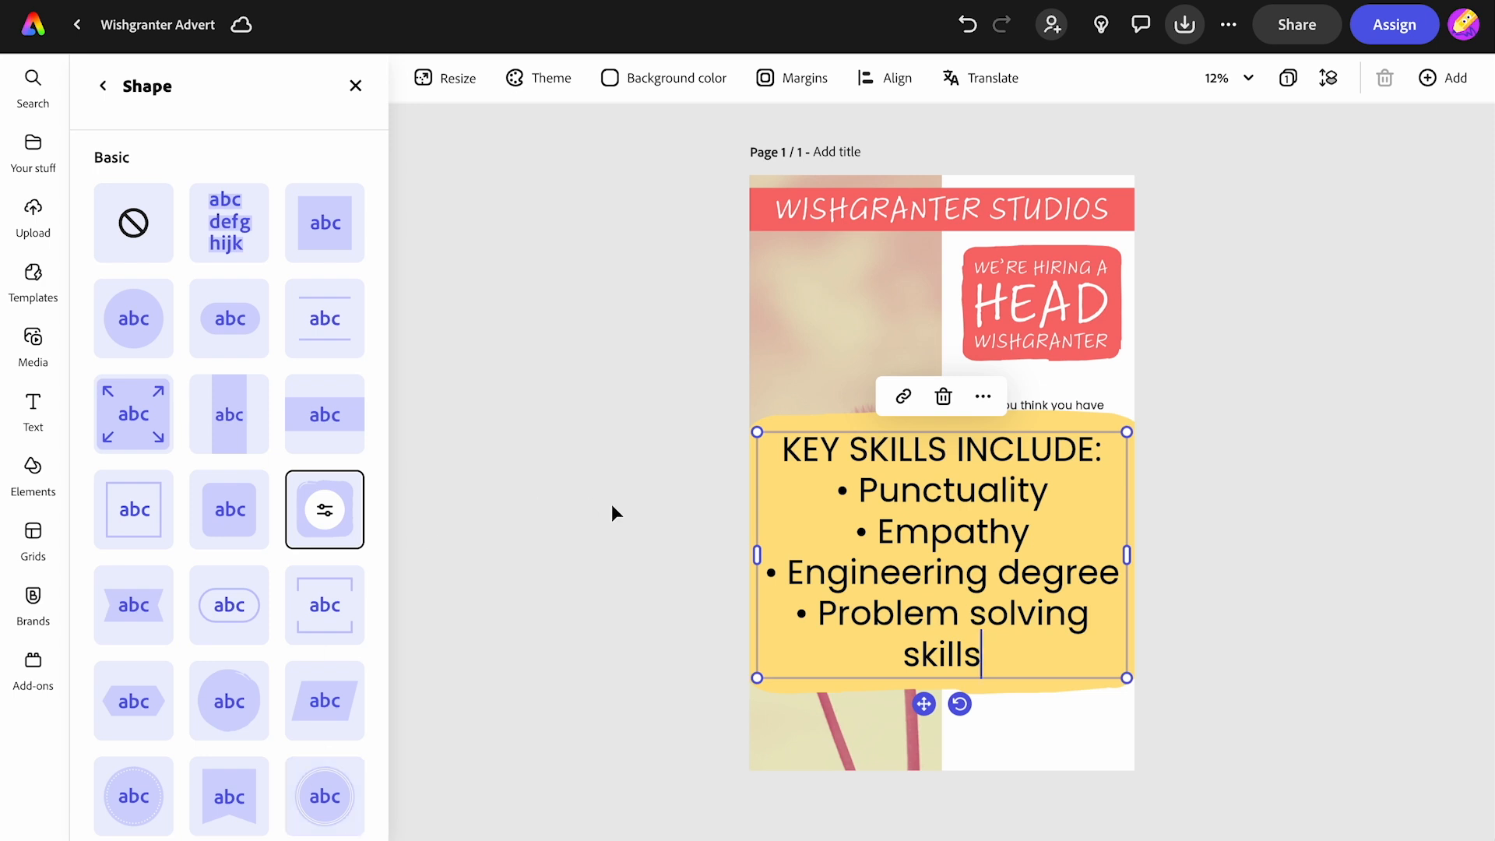
{"action": "left_click", "coordinate": [325, 521]}
- Set the list's shape fill to #F76D6D by sampling the heading band with the eyedropper
{"action": "left_click", "coordinate": [237, 294]}
{"action": "left_click", "coordinate": [457, 103]}
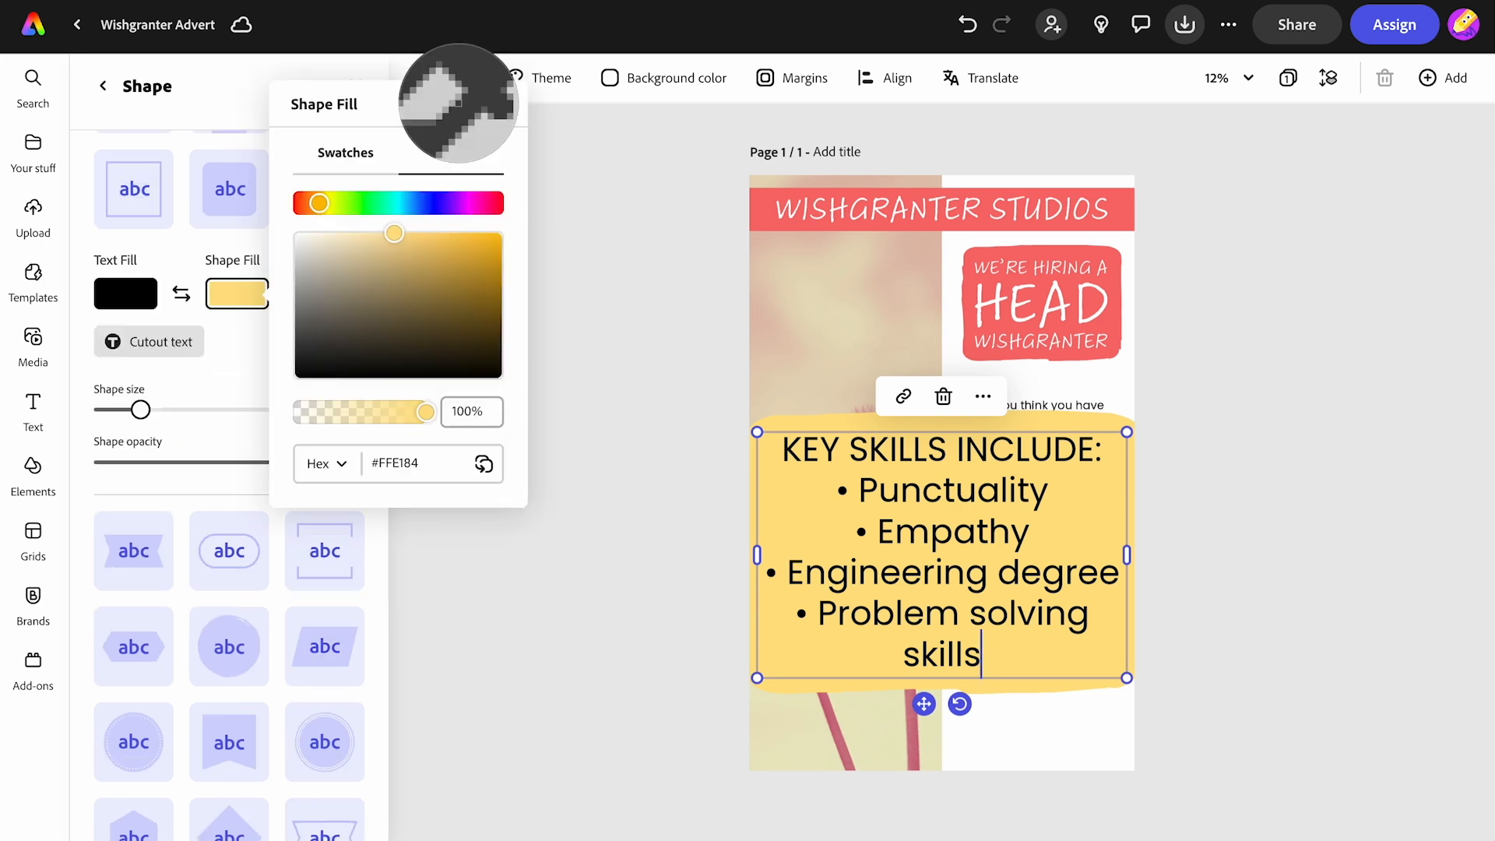
{"action": "left_click", "coordinate": [765, 214]}
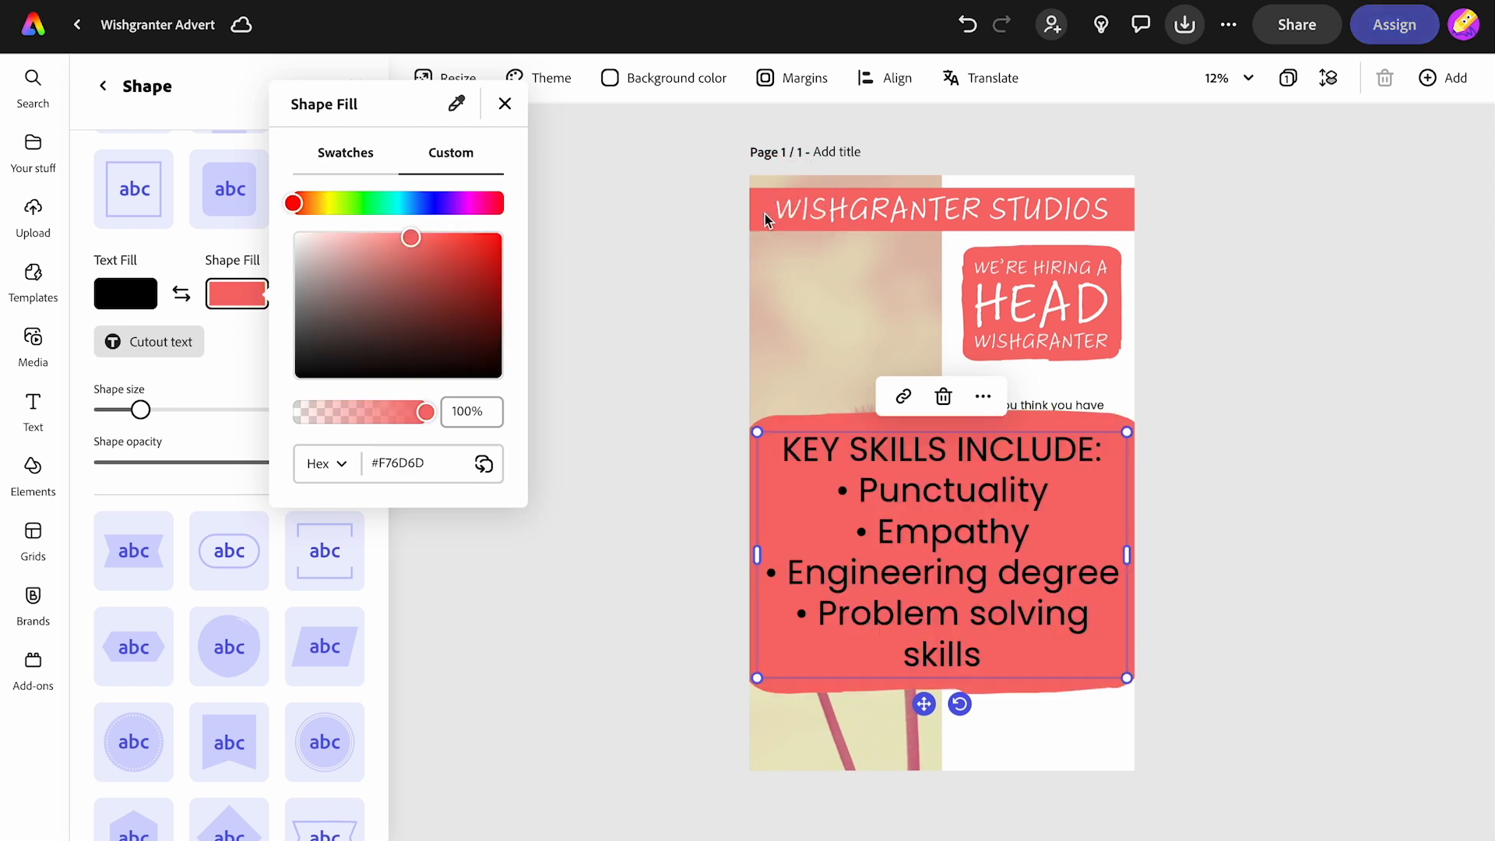
- Set the key skills list's text colour to white, #FFFFFF
{"action": "left_click", "coordinate": [148, 301]}
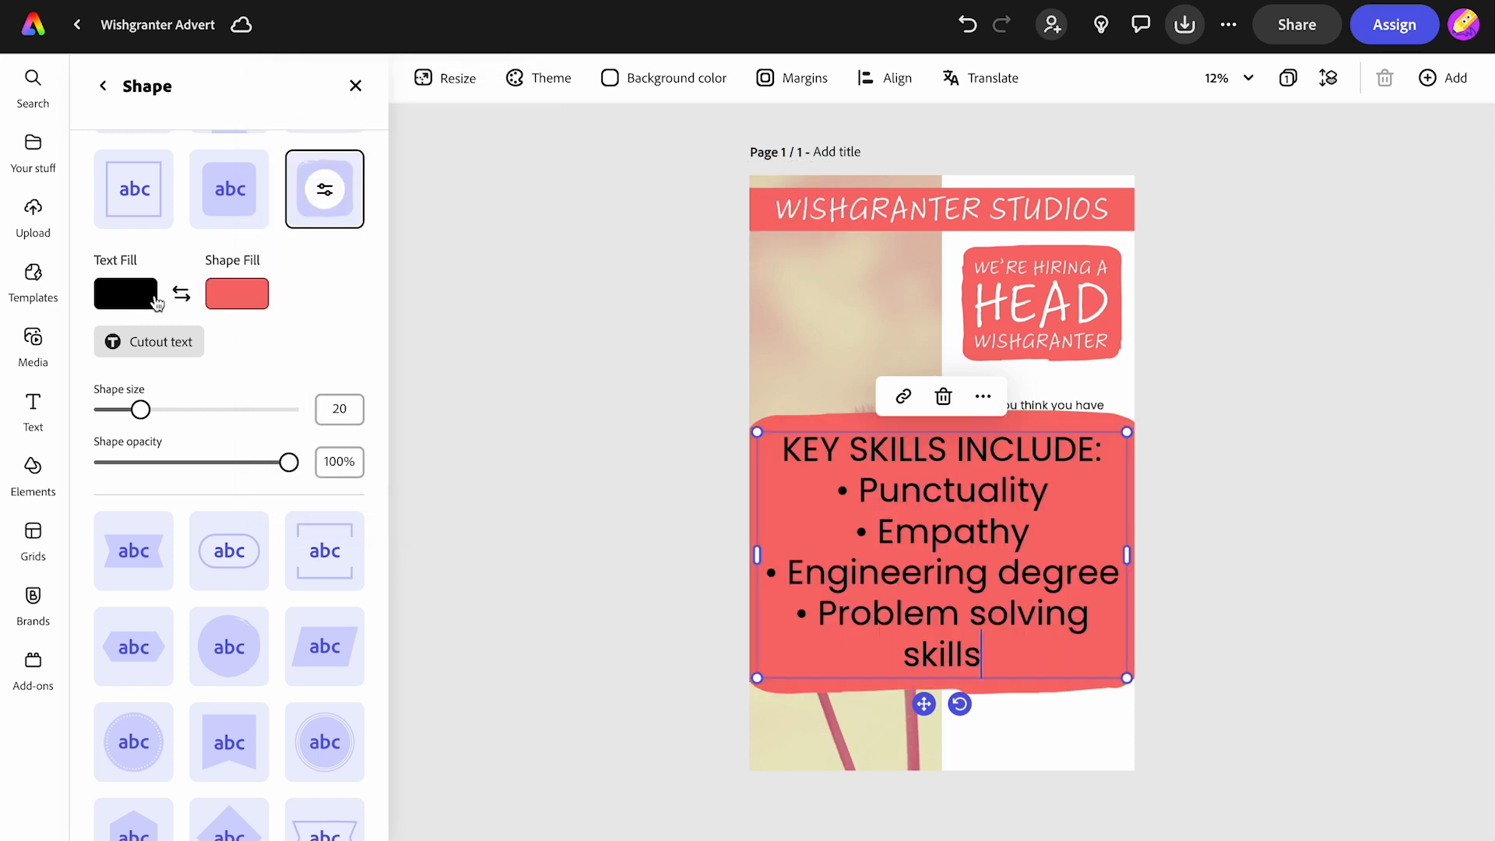
{"action": "left_click", "coordinate": [138, 301]}
{"action": "left_click_drag", "start_coordinate": [183, 377], "coordinate": [172, 221]}
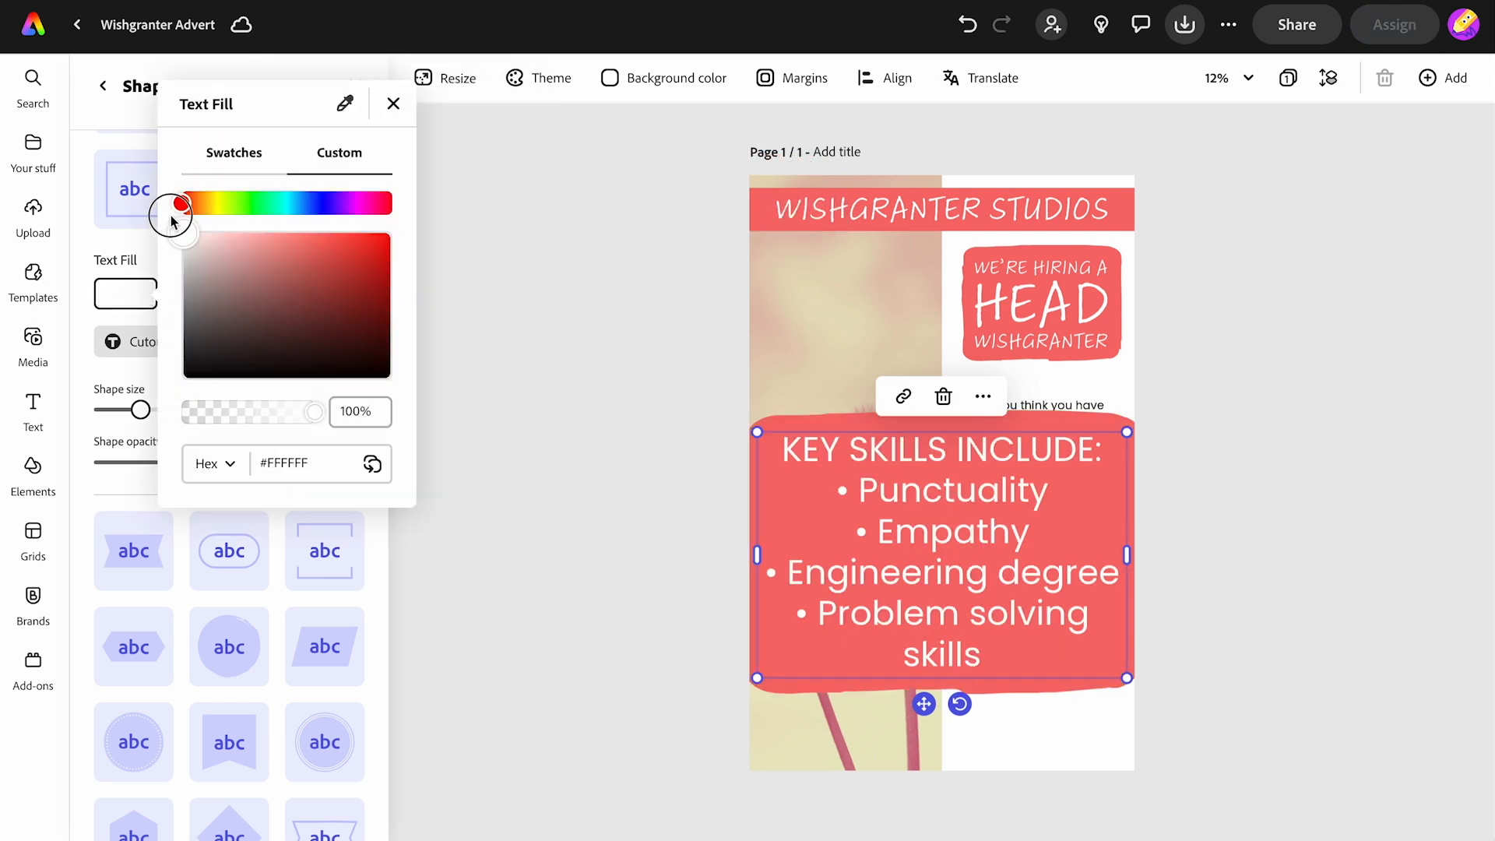
{"action": "left_click", "coordinate": [393, 103]}
- Scale down the key skills box and place it below the description paragraph in the right column
{"action": "left_click_drag", "start_coordinate": [759, 677], "coordinate": [1024, 695]}
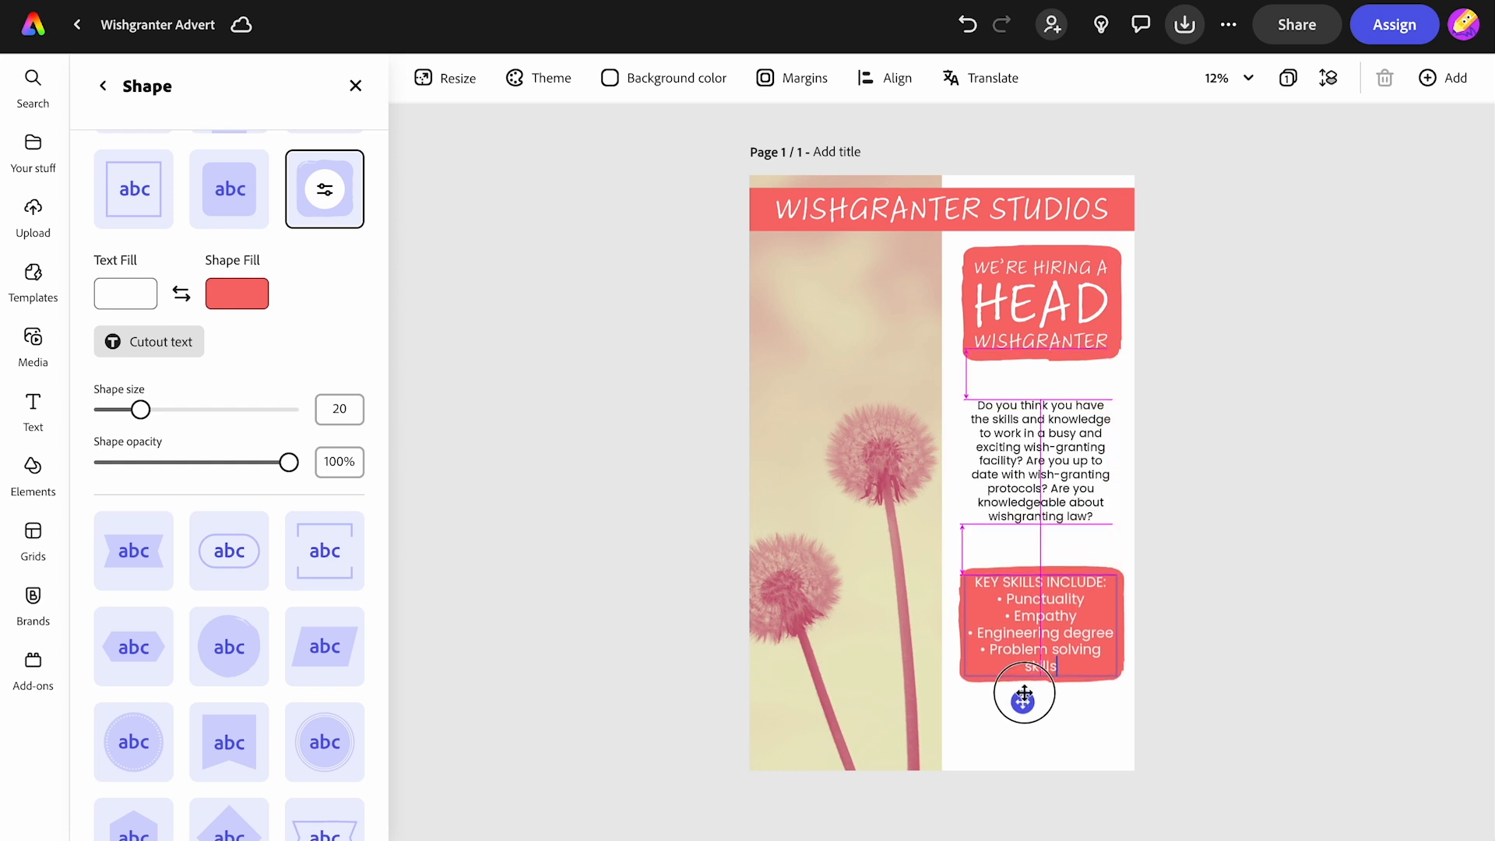
{"action": "left_click_drag", "start_coordinate": [1024, 695], "coordinate": [1024, 696]}
{"action": "left_click", "coordinate": [671, 635]}
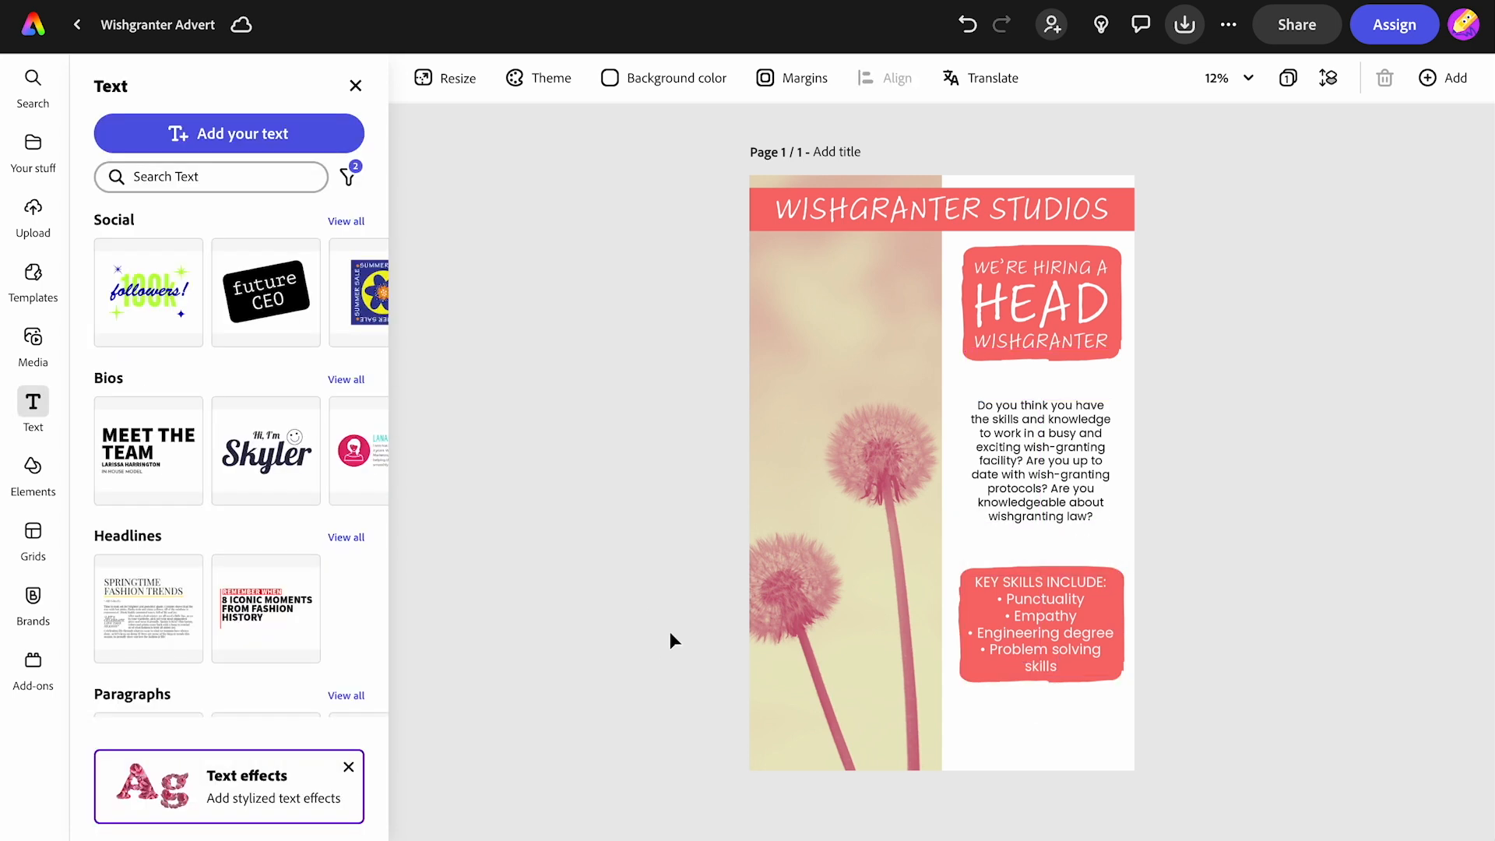
- Add a new text box, paste the "For more information or to apply please contact:" line with the contact e-mail, shrink it and move it to the bottom of the right column
{"action": "left_click", "coordinate": [220, 139]}
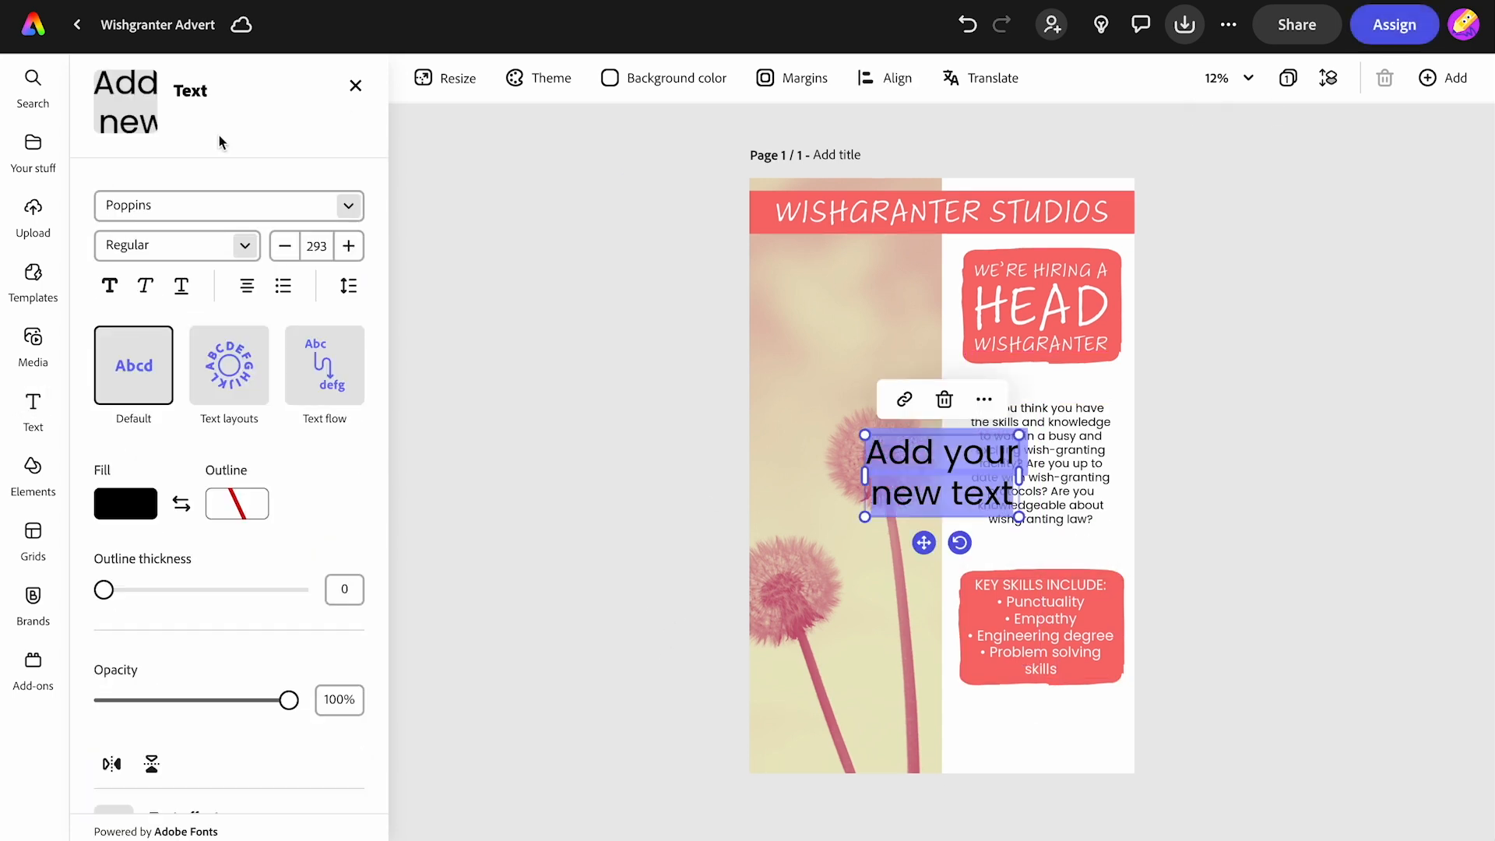
{"action": "key", "text": "ctrl+v"}
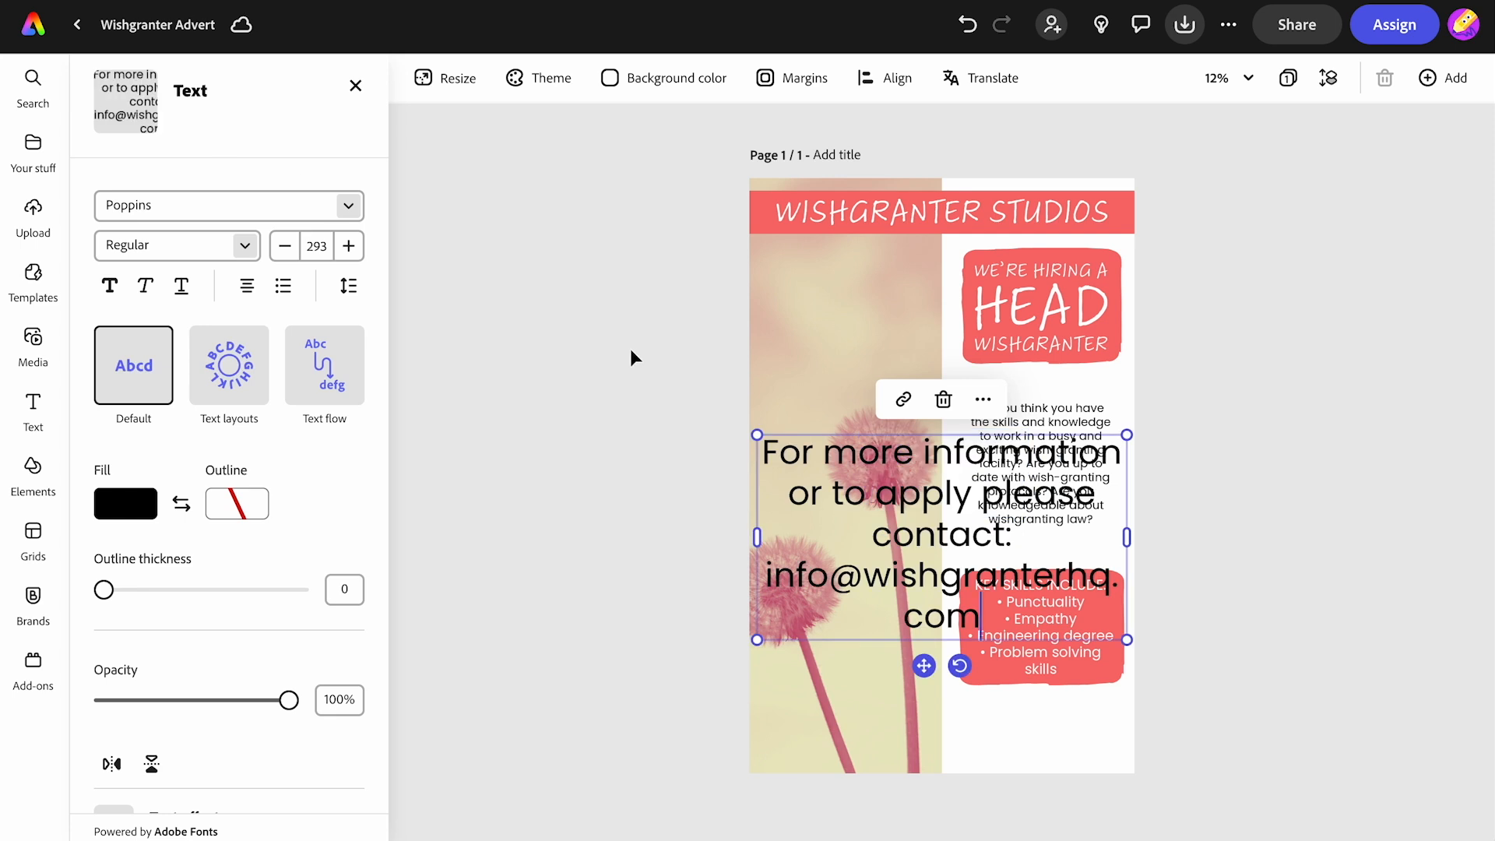
{"action": "left_click_drag", "start_coordinate": [758, 436], "coordinate": [988, 578]}
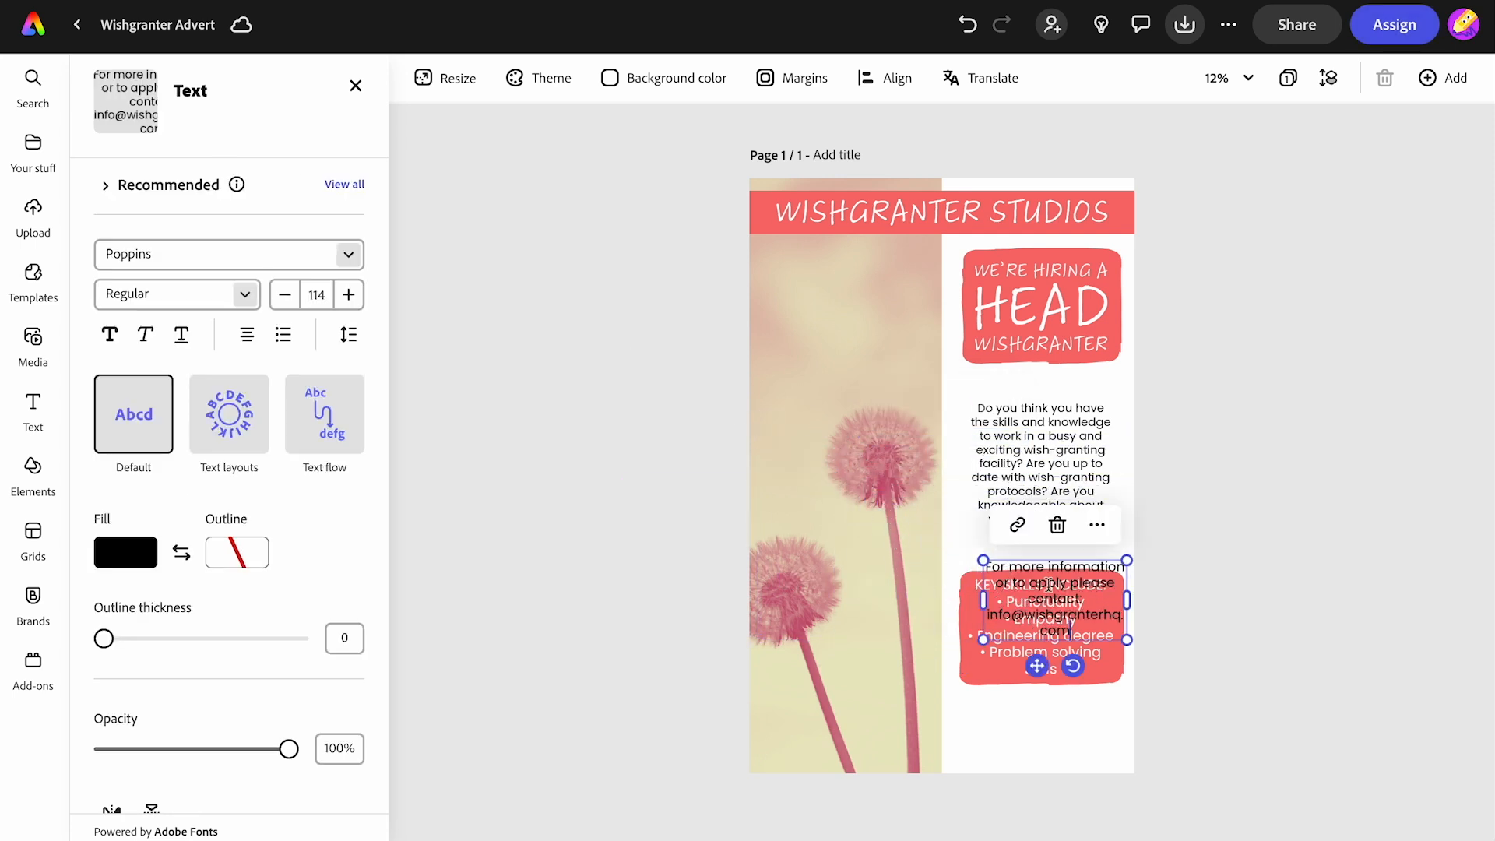
{"action": "left_click_drag", "start_coordinate": [1036, 666], "coordinate": [1023, 790]}
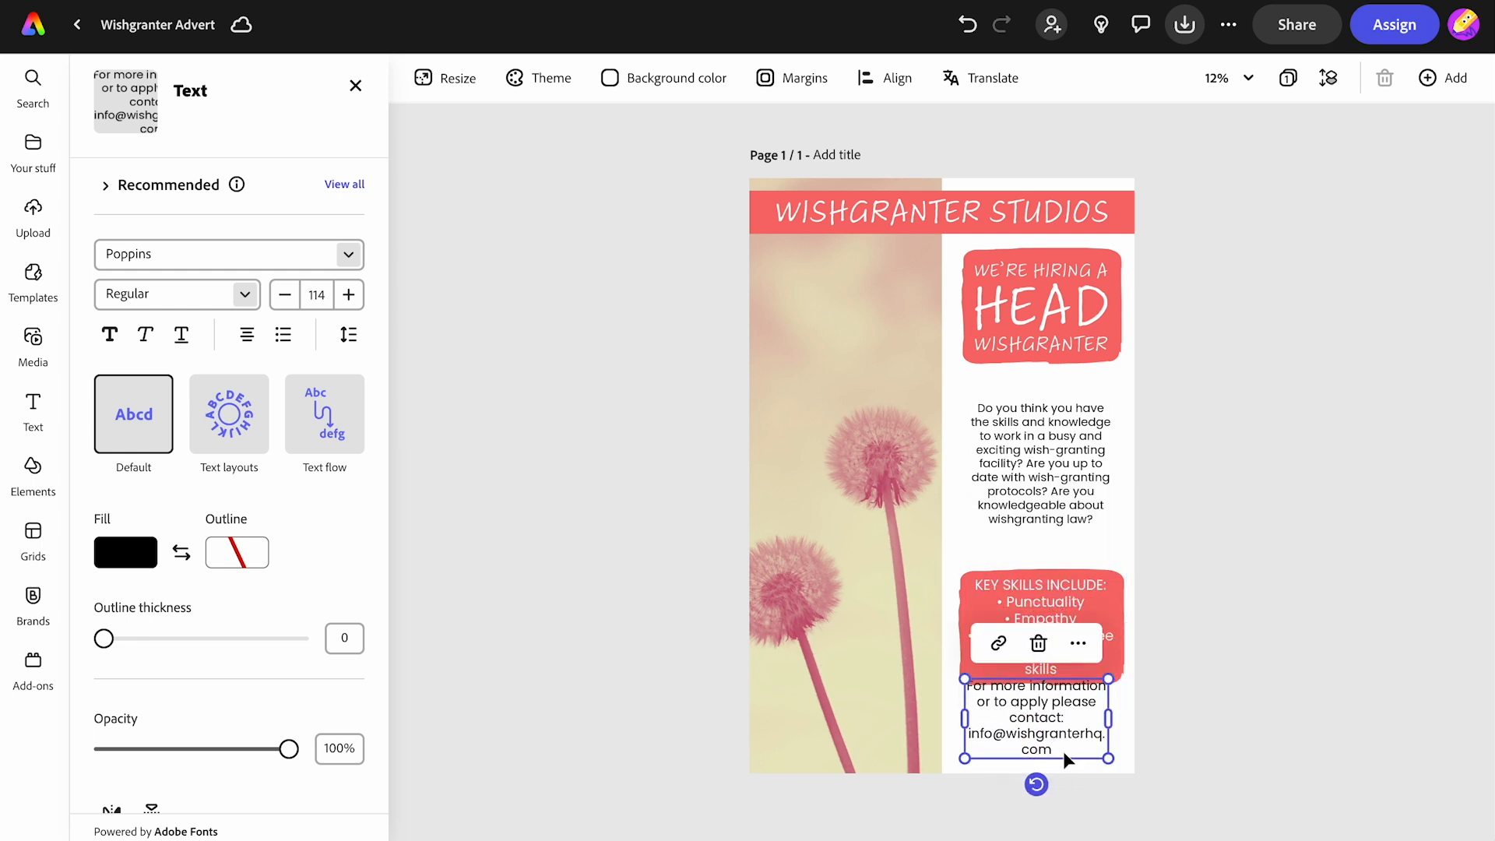
- Narrow the contact text box so the e-mail fits on one line and position it beneath the key skills shape
{"action": "scroll", "coordinate": [1065, 759], "scroll_direction": "up", "scroll_amount": 3}
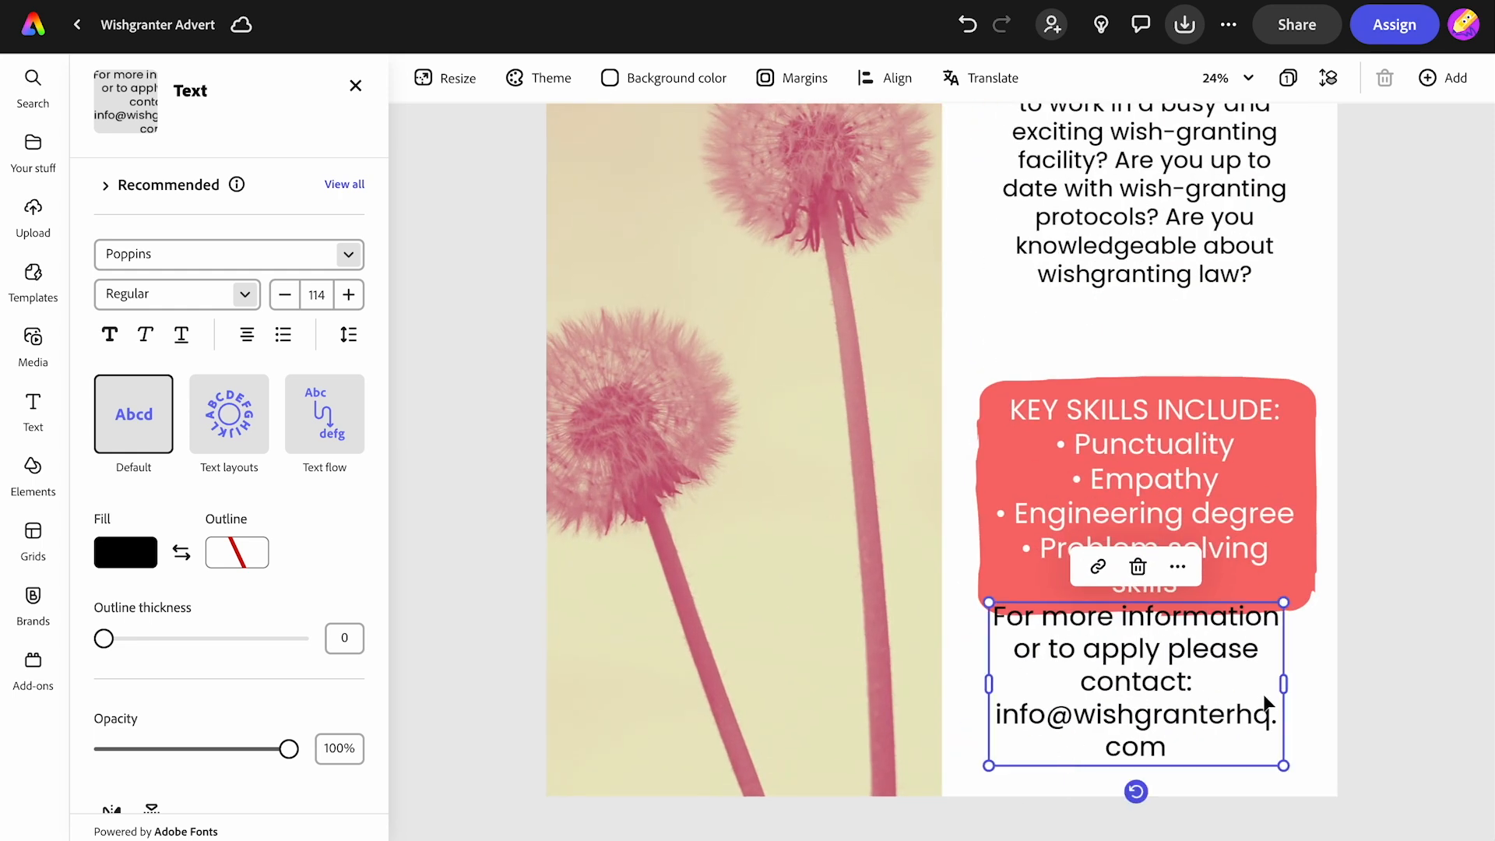
{"action": "left_click_drag", "start_coordinate": [1283, 685], "coordinate": [1234, 700]}
{"action": "left_click_drag", "start_coordinate": [1124, 658], "coordinate": [1157, 713]}
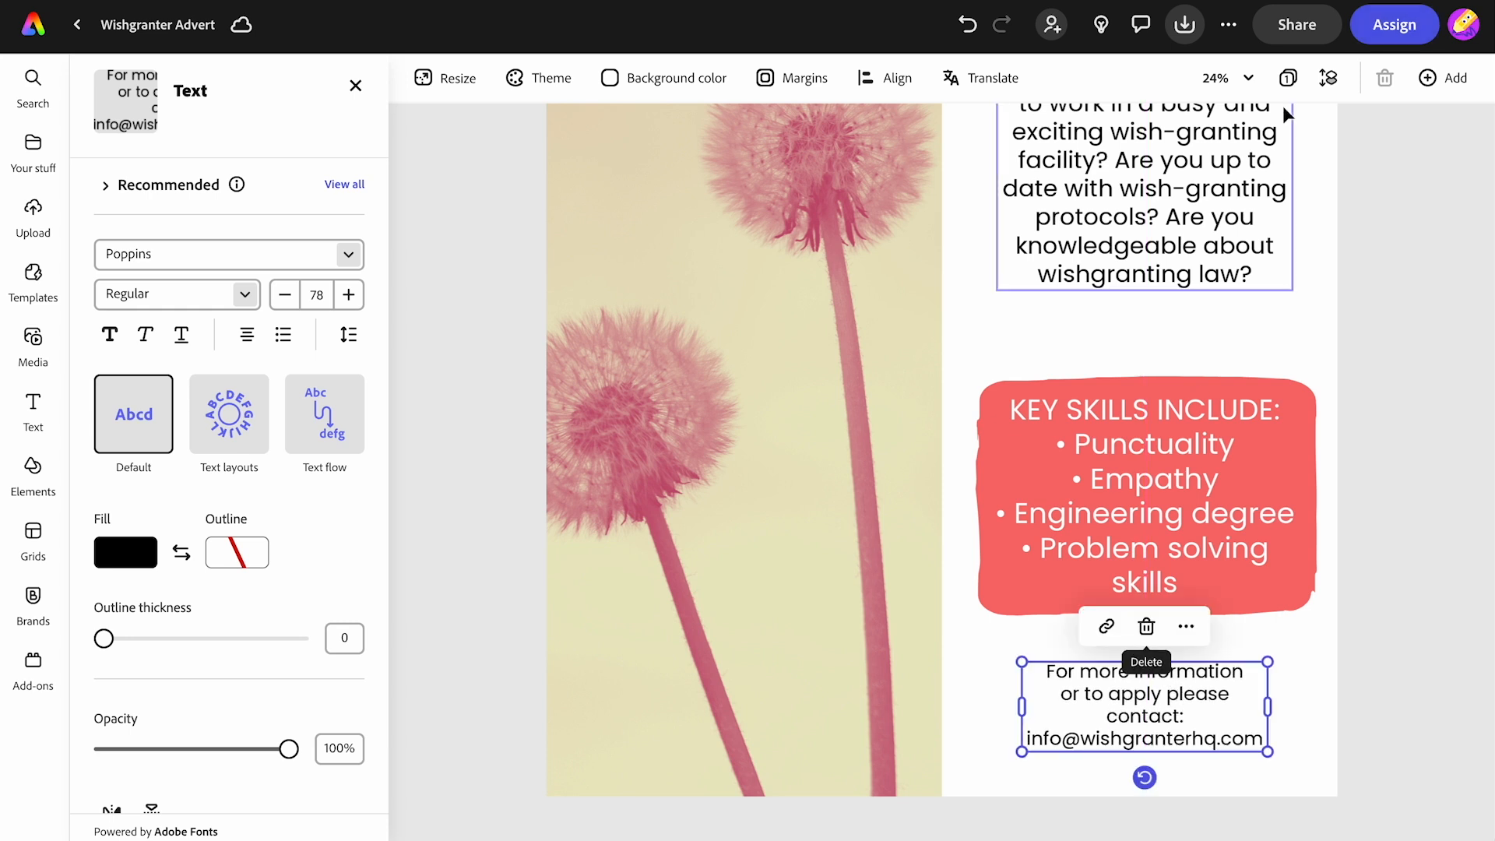
{"action": "left_click", "coordinate": [1248, 78]}
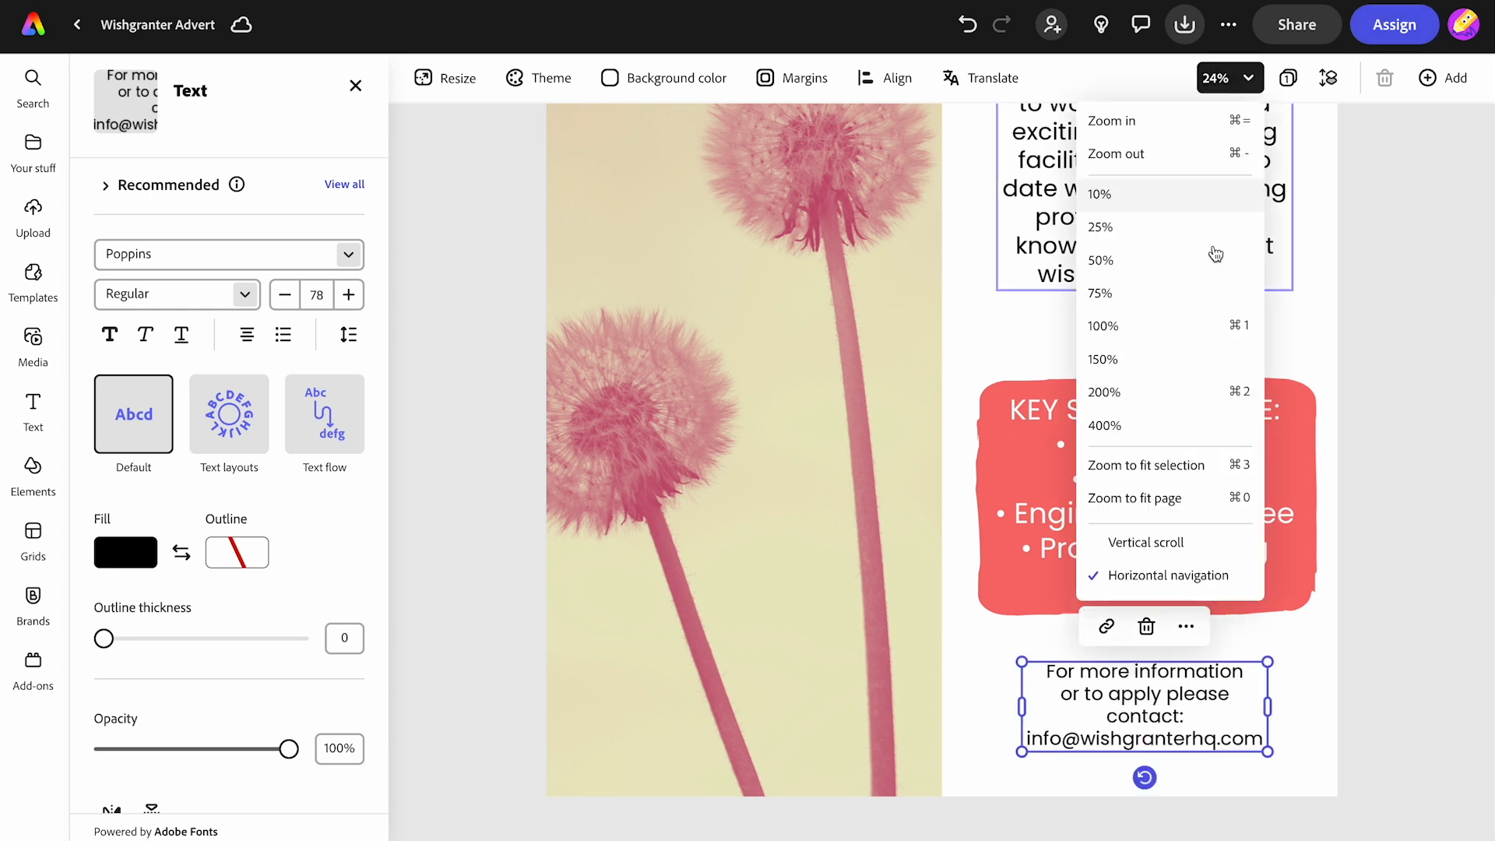
{"action": "left_click", "coordinate": [1174, 496]}
{"action": "left_click", "coordinate": [1219, 489]}
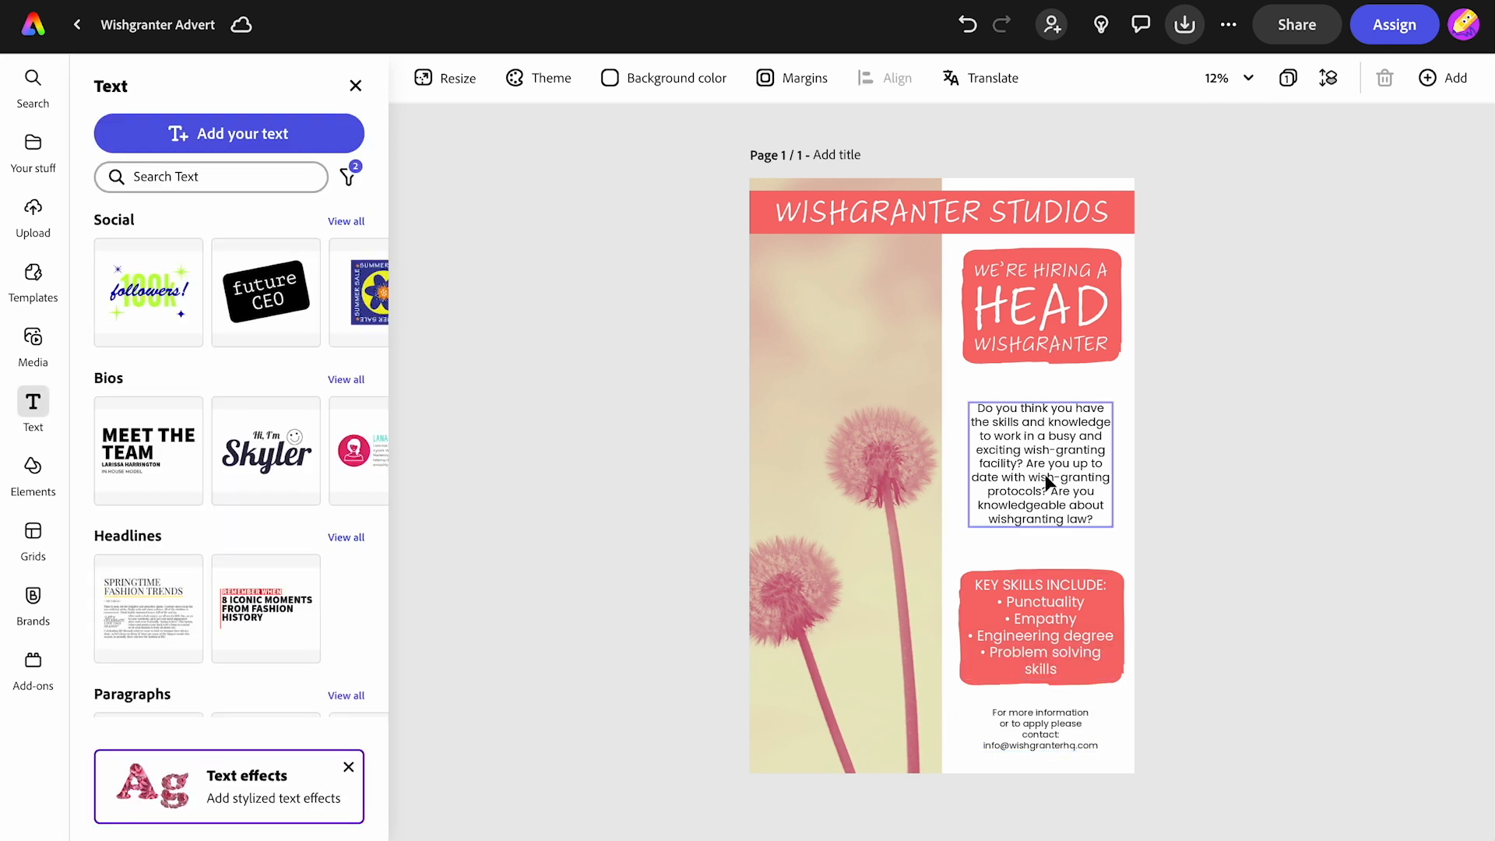
- Nudge the description, hiring badge, key skills list and contact text to even out the spacing in the right column
{"action": "left_click_drag", "start_coordinate": [1048, 482], "coordinate": [1048, 472]}
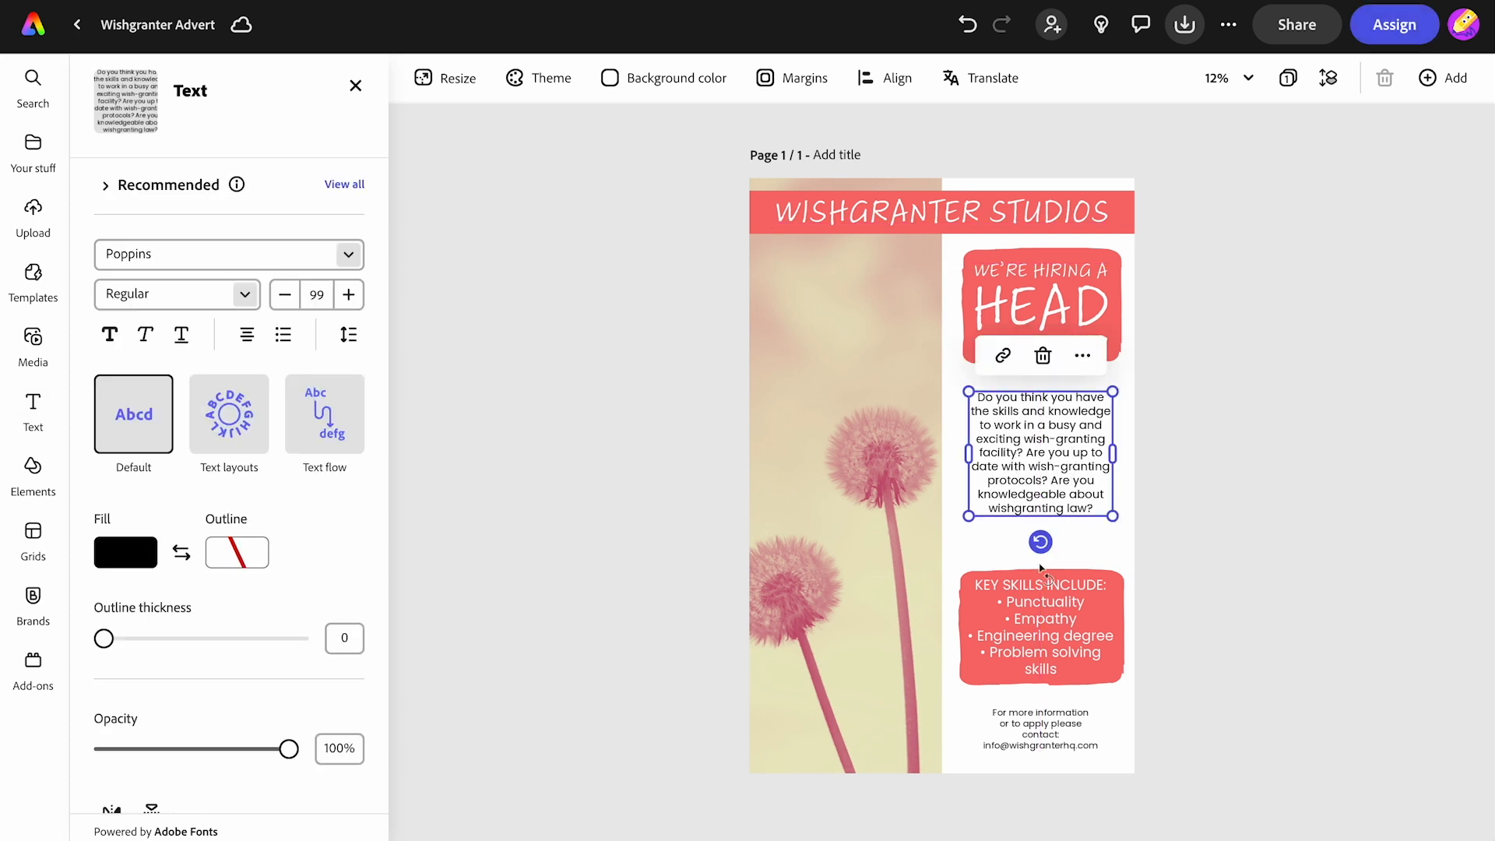
{"action": "left_click", "coordinate": [1040, 620]}
{"action": "left_click_drag", "start_coordinate": [1040, 620], "coordinate": [1037, 593]}
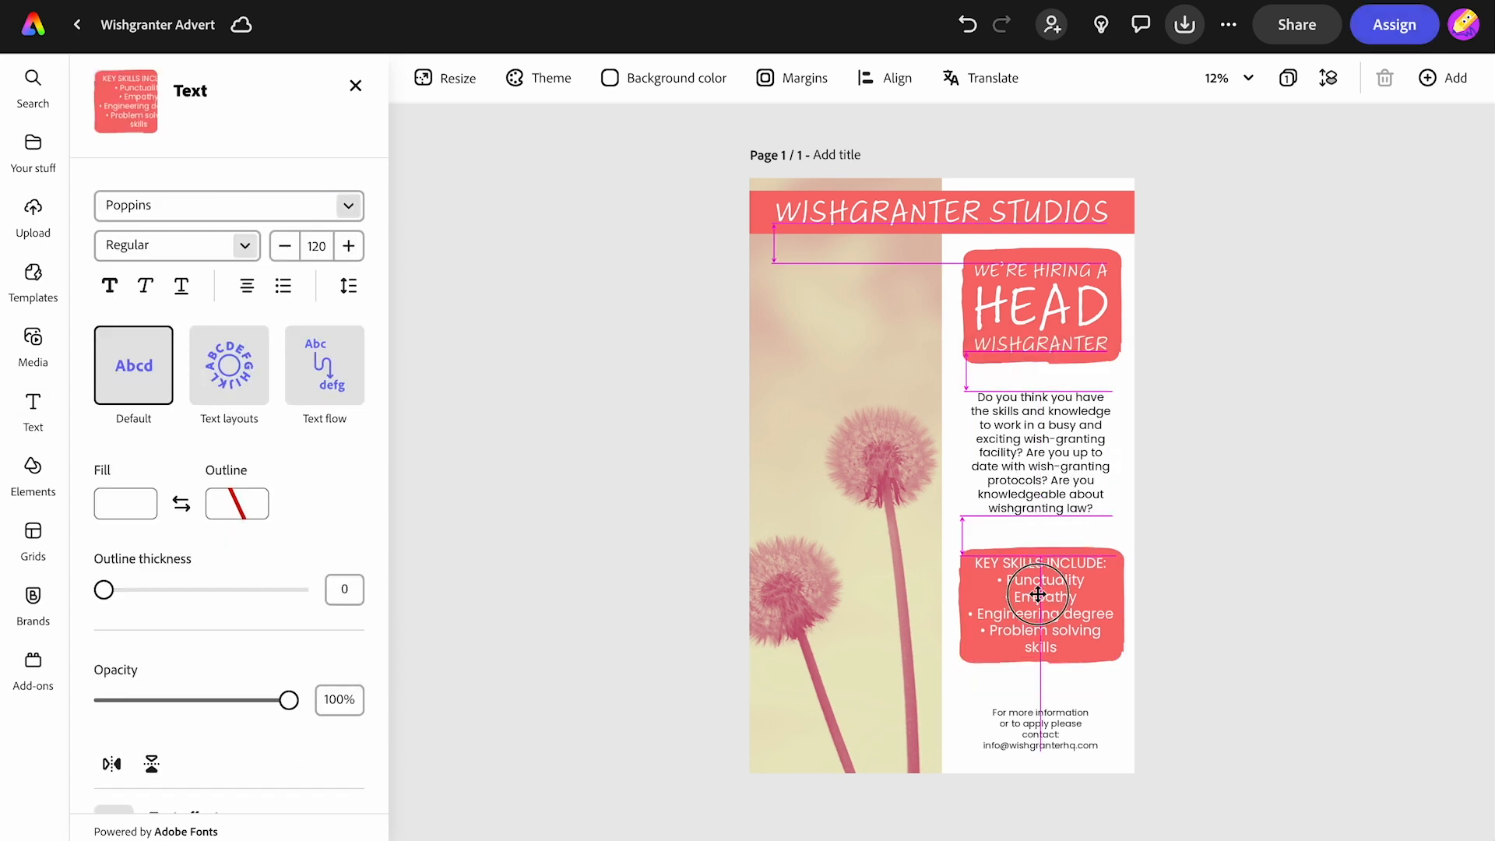
{"action": "left_click", "coordinate": [1036, 712]}
{"action": "left_click_drag", "start_coordinate": [978, 704], "coordinate": [1028, 717]}
{"action": "left_click", "coordinate": [1254, 598]}
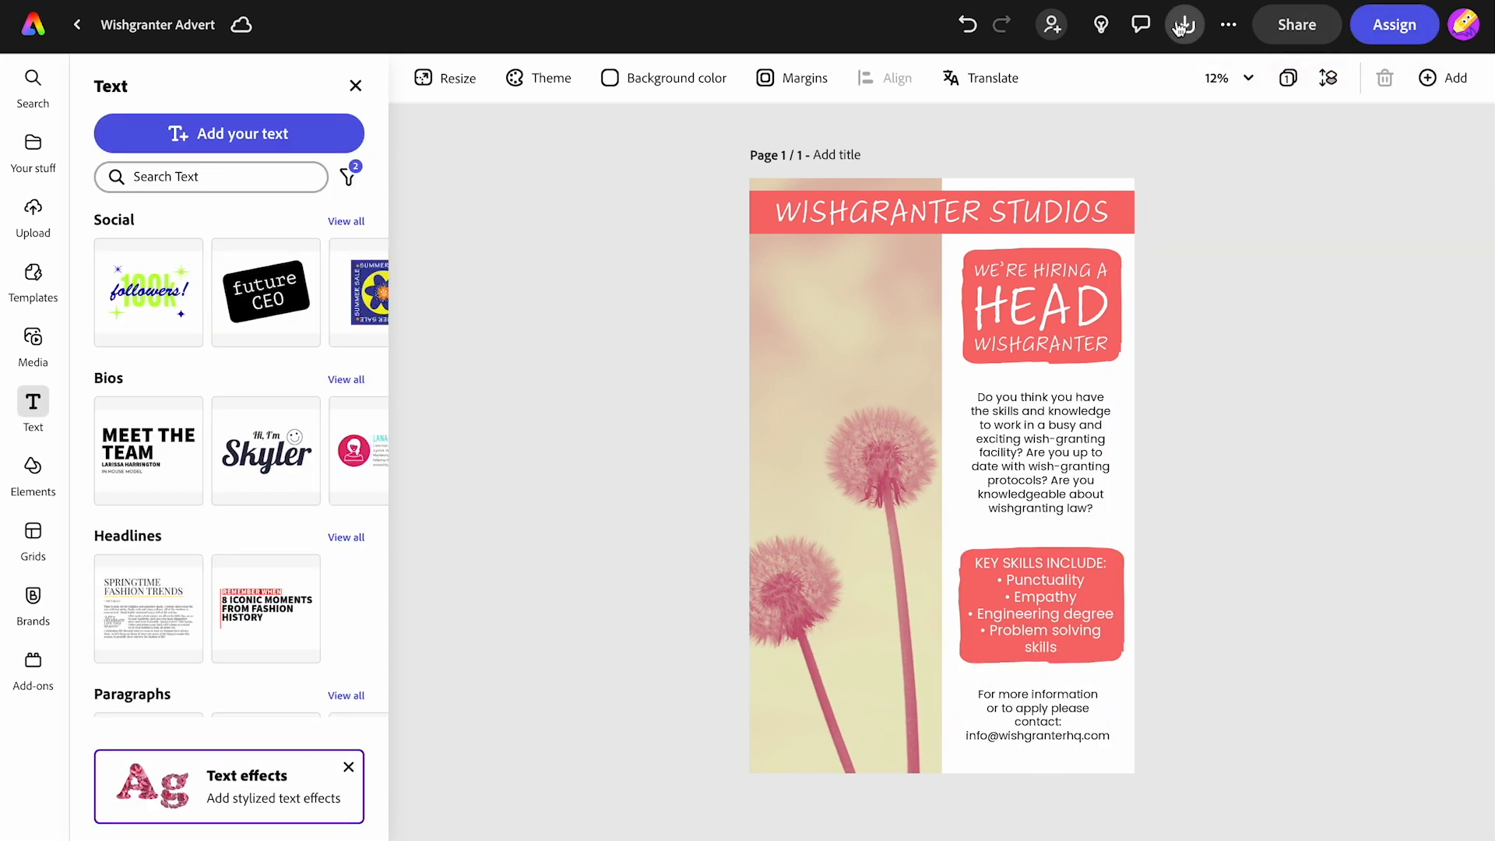
{"action": "left_click", "coordinate": [1072, 335]}
{"action": "left_click_drag", "start_coordinate": [1048, 604], "coordinate": [1047, 596]}
{"action": "left_click", "coordinate": [991, 710]}
{"action": "left_click_drag", "start_coordinate": [962, 690], "coordinate": [1036, 713]}
{"action": "left_click", "coordinate": [1246, 576]}
- Download the advert, saving it as "Wishgranter Advert" on the Desktop
{"action": "left_click", "coordinate": [1189, 32]}
{"action": "left_click", "coordinate": [1241, 242]}
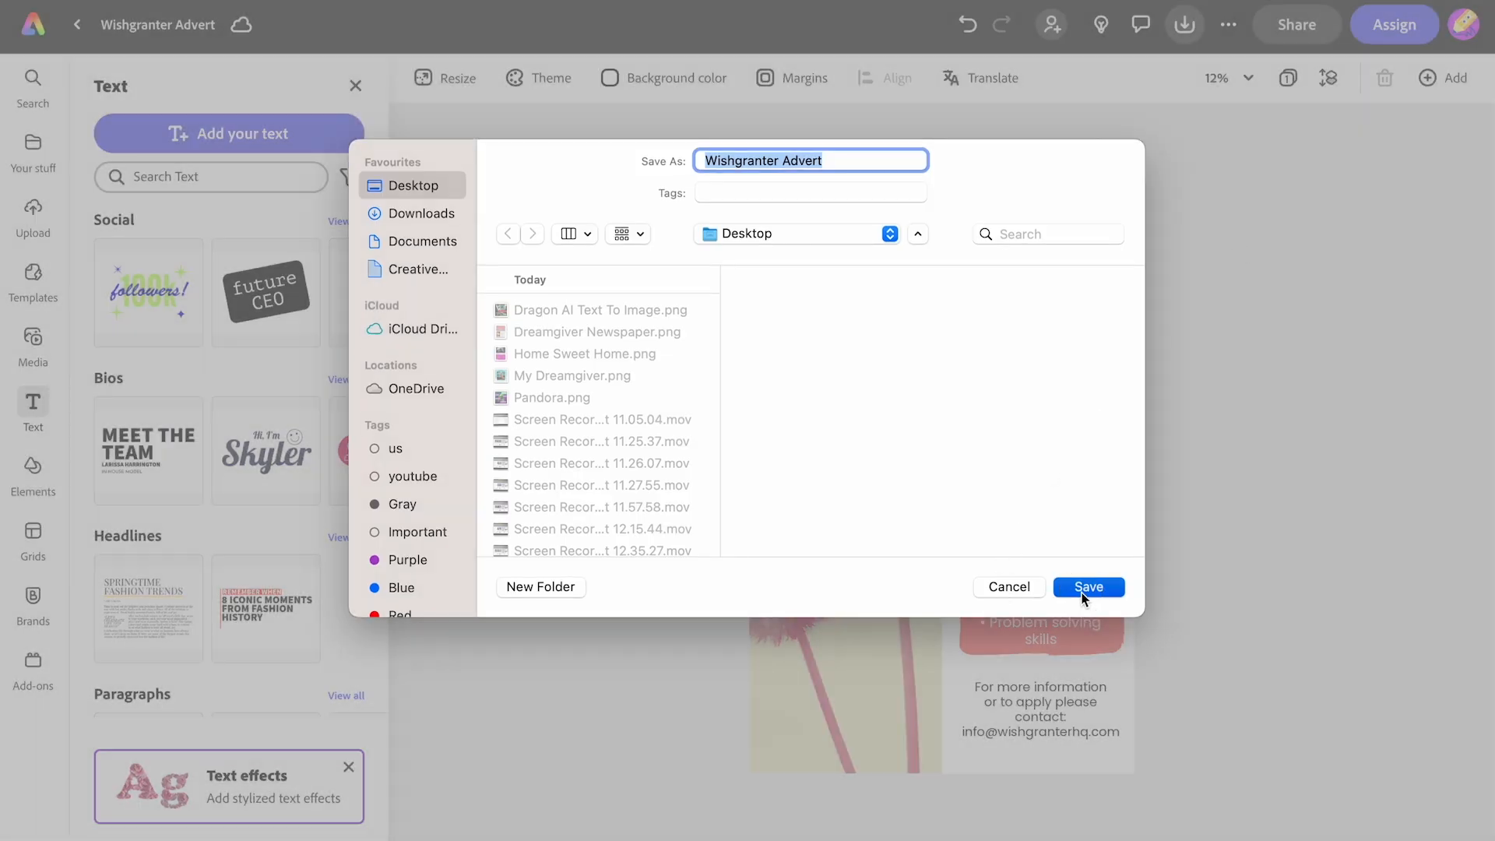
{"action": "left_click", "coordinate": [1088, 587]}
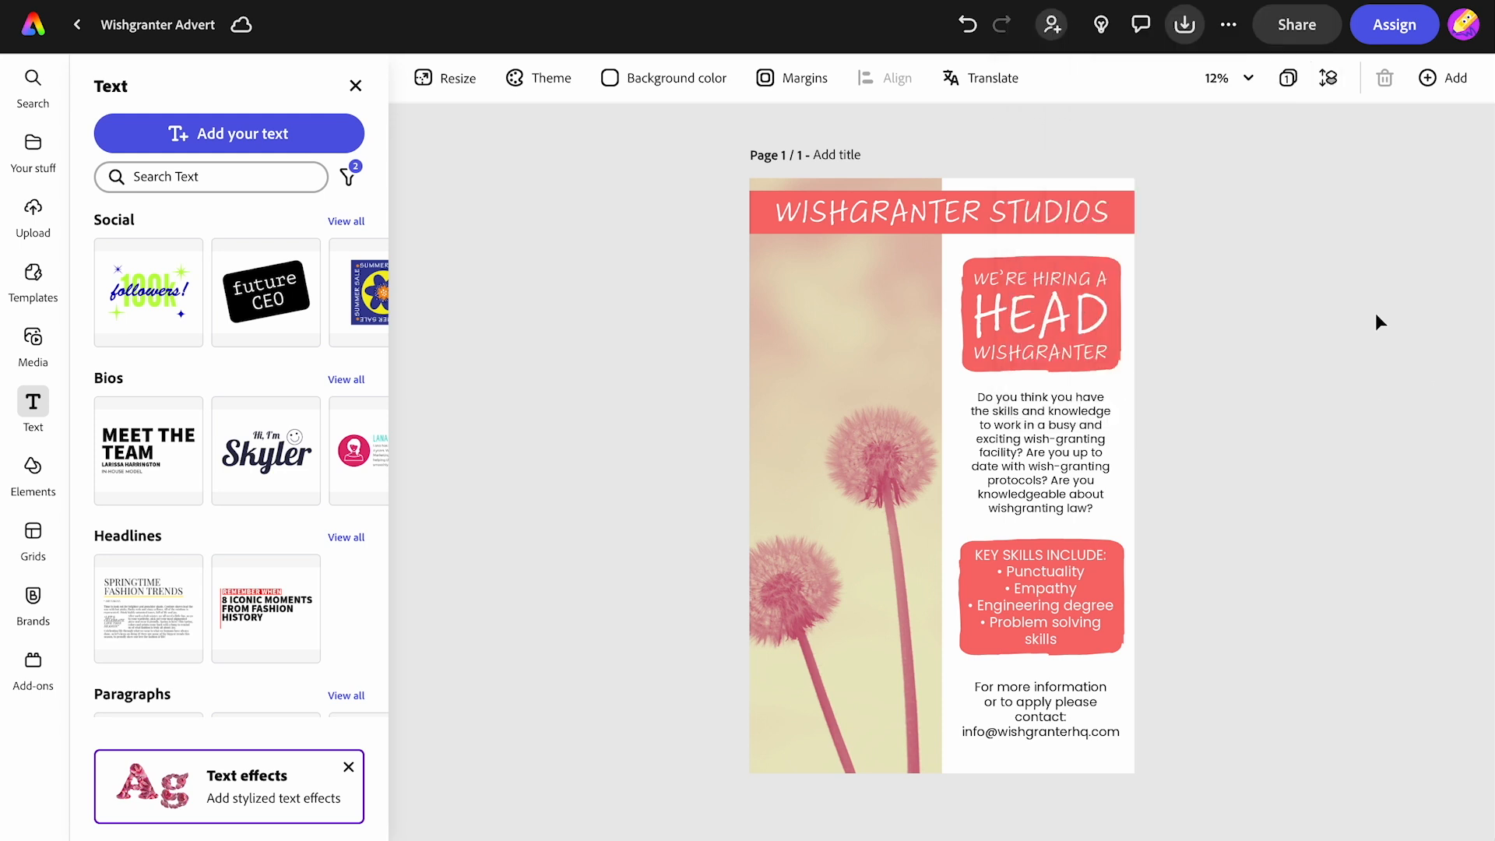
- Create a view-only share link for the file and copy it
{"action": "left_click", "coordinate": [1298, 25]}
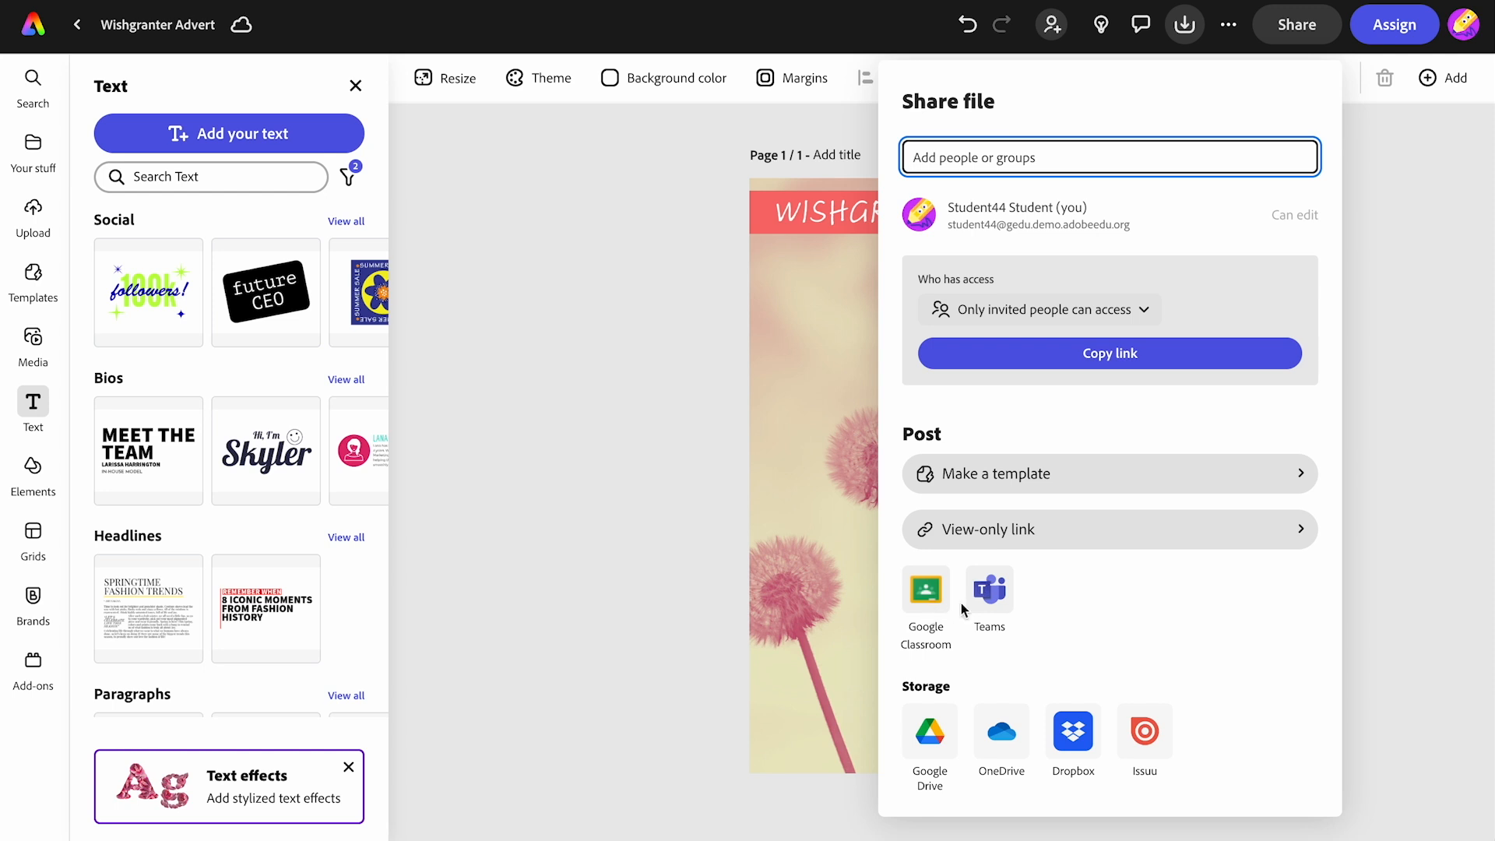
{"action": "left_click", "coordinate": [1004, 534]}
{"action": "left_click", "coordinate": [1040, 590]}
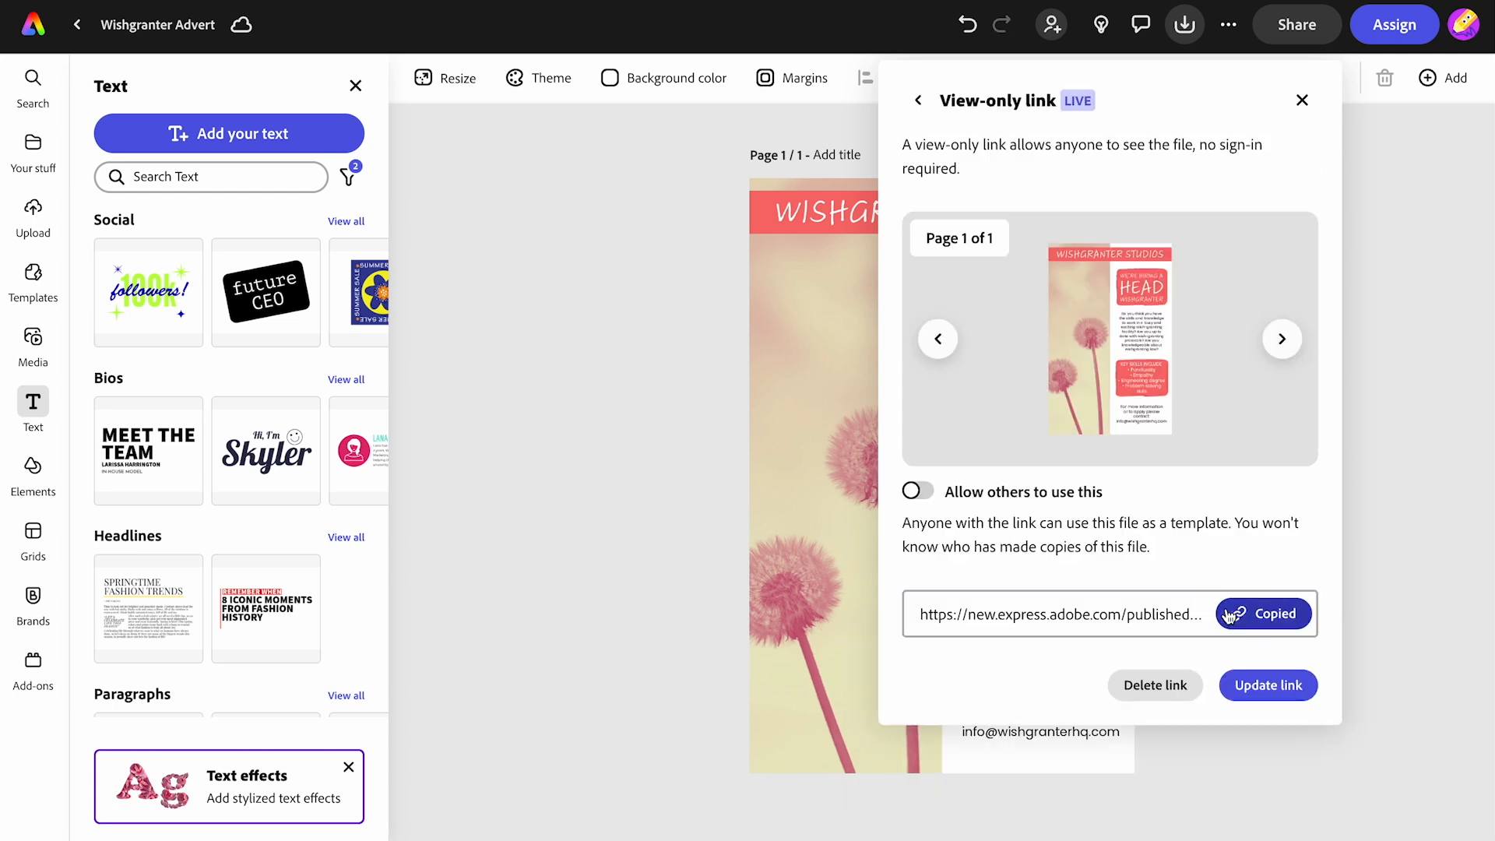
- Open the copied view-only link in a new browser tab
{"action": "key", "text": "ctrl+t"}
{"action": "type", "text": "https://new.express.adobe.com/publishedV2/urn:aaid:sc:VA6C2:880b101e-5113-4810-b744-e90e24483190?promoid=Y69SGM5H&mv=other"}
{"action": "key", "text": "Return"}
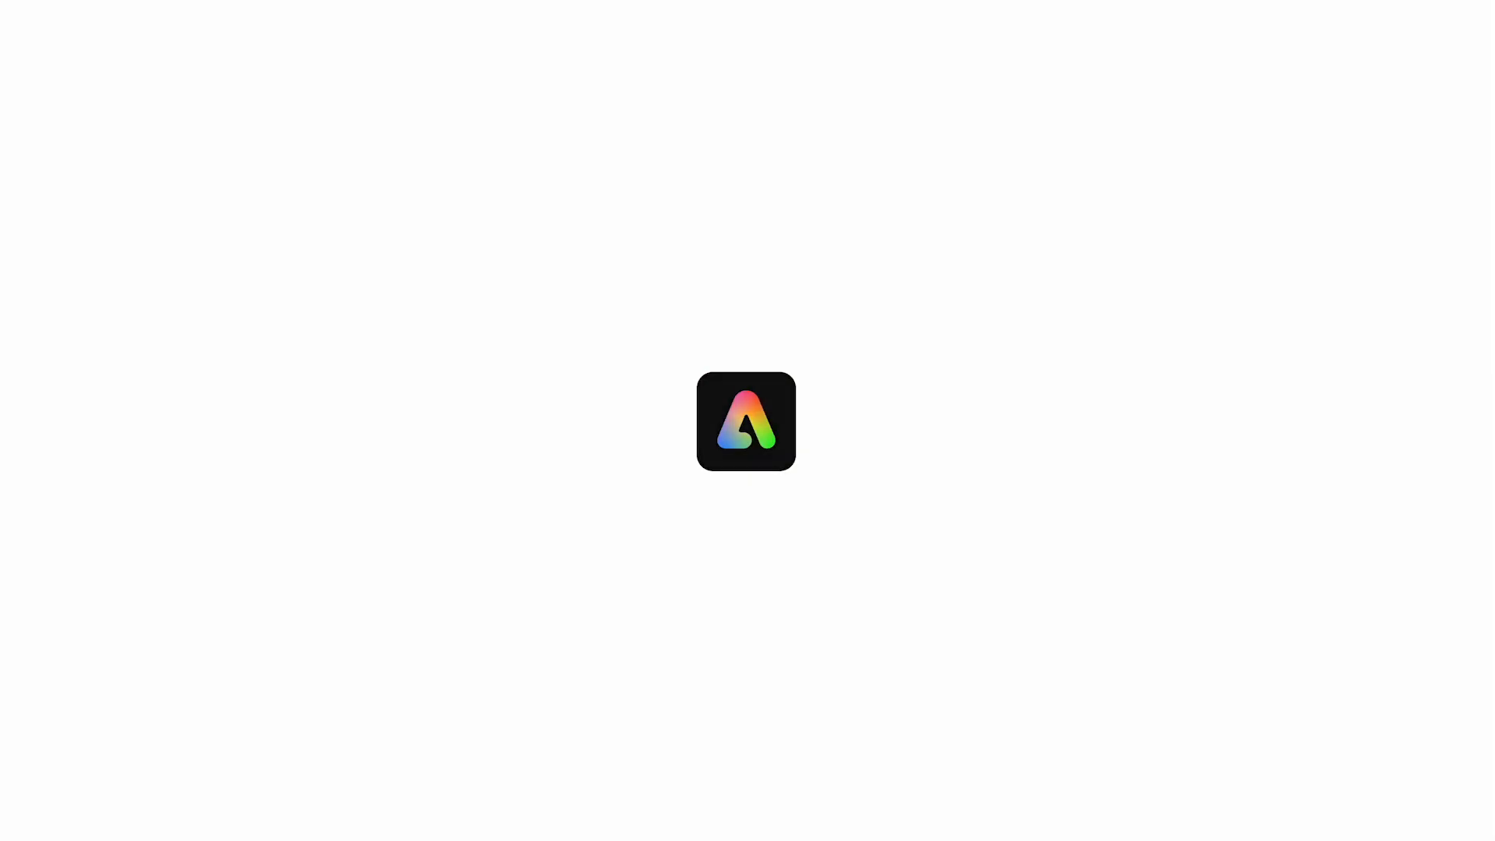